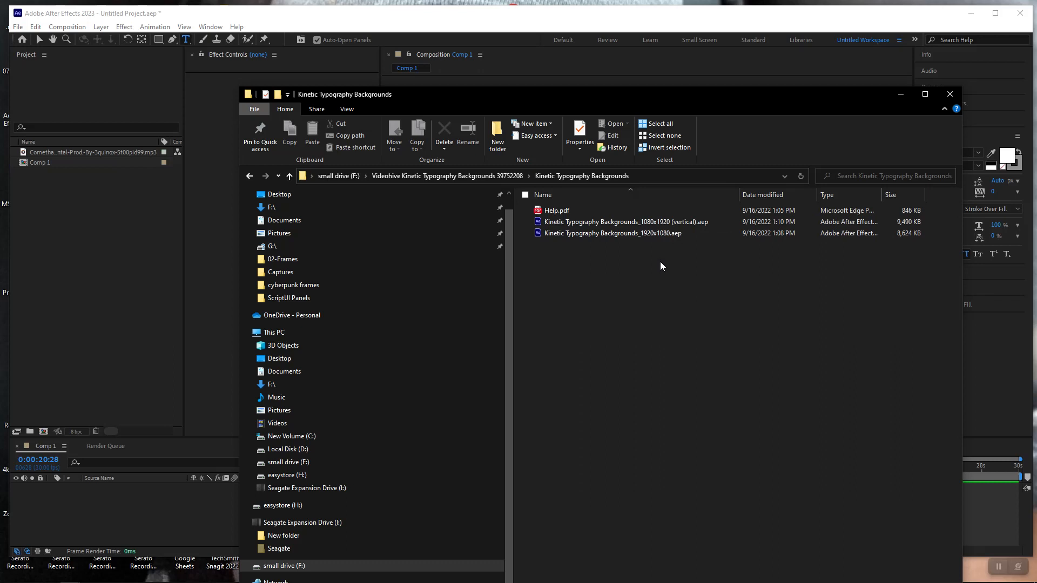
- Import Kinetic Typography Backgrounds_1920x1080.aep into the project, accept the font substitution and activate the Selection tool
{"action": "left_click", "coordinate": [647, 236]}
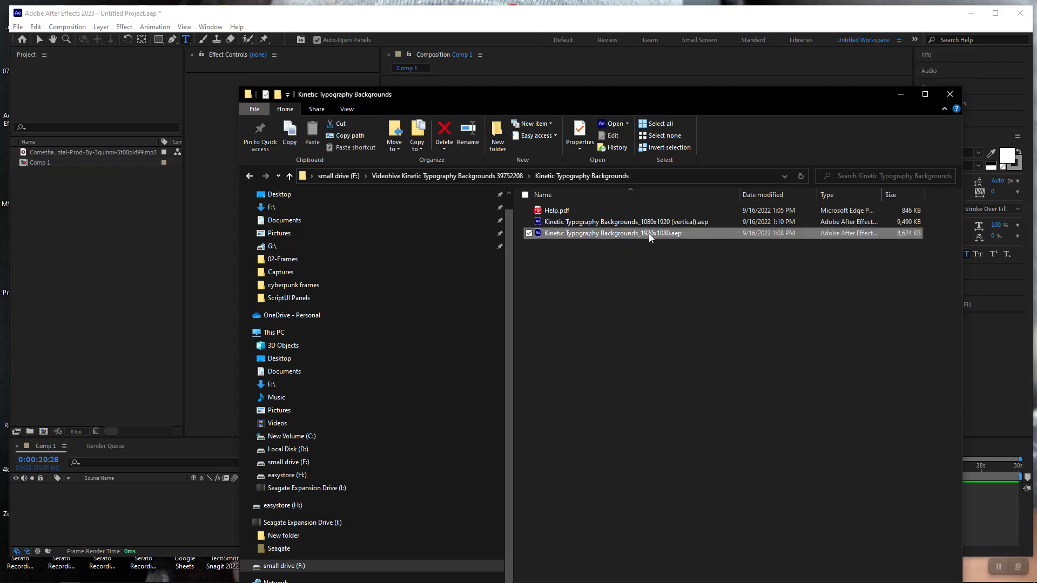
{"action": "left_click_drag", "start_coordinate": [649, 231], "coordinate": [106, 273]}
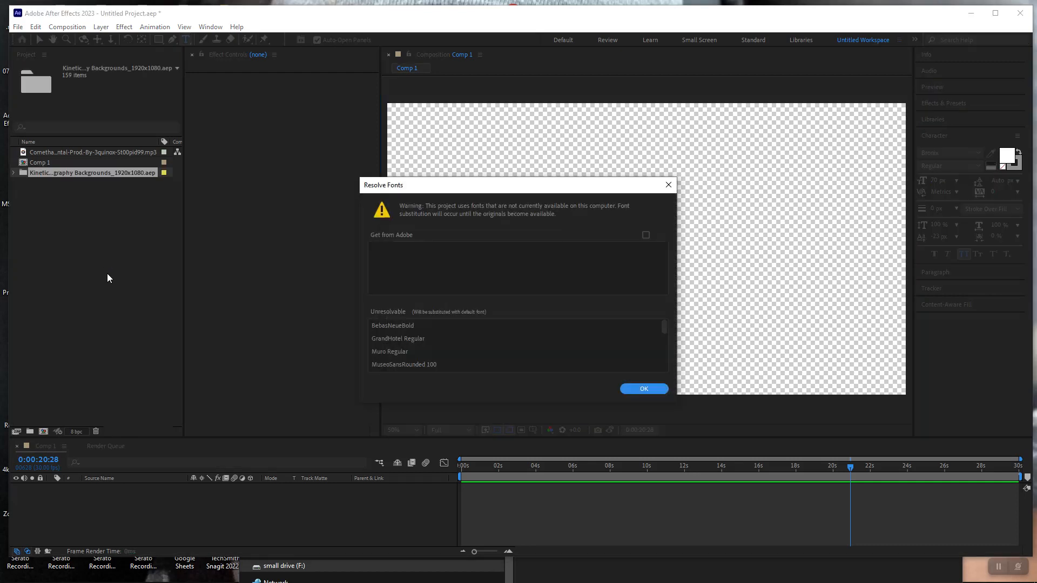
{"action": "left_click", "coordinate": [641, 390]}
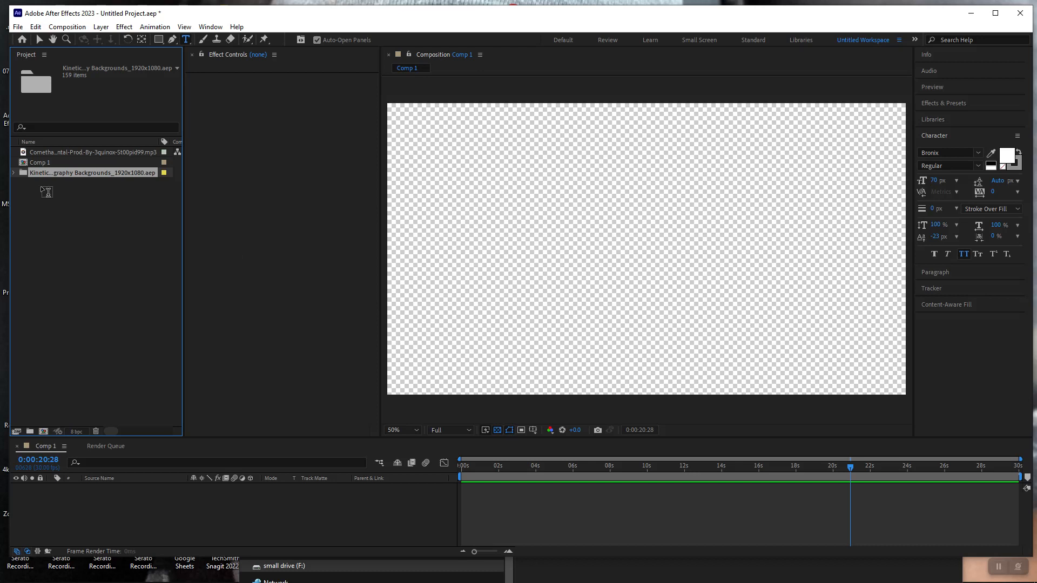
{"action": "left_click", "coordinate": [39, 40]}
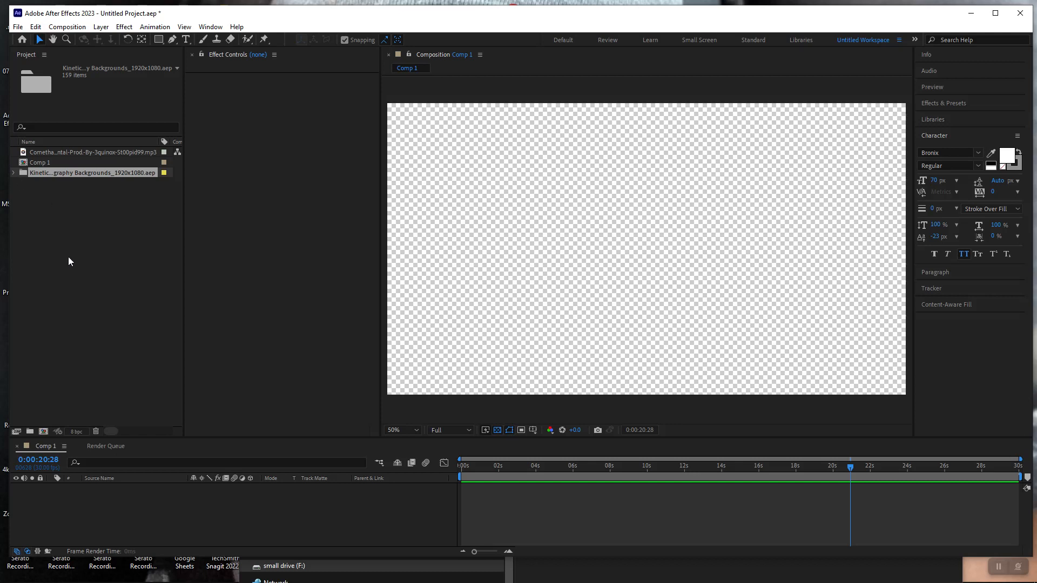
- Review Comp 1's frame size, frame rate and duration in its composition settings
{"action": "left_click", "coordinate": [46, 162]}
{"action": "right_click", "coordinate": [46, 162]}
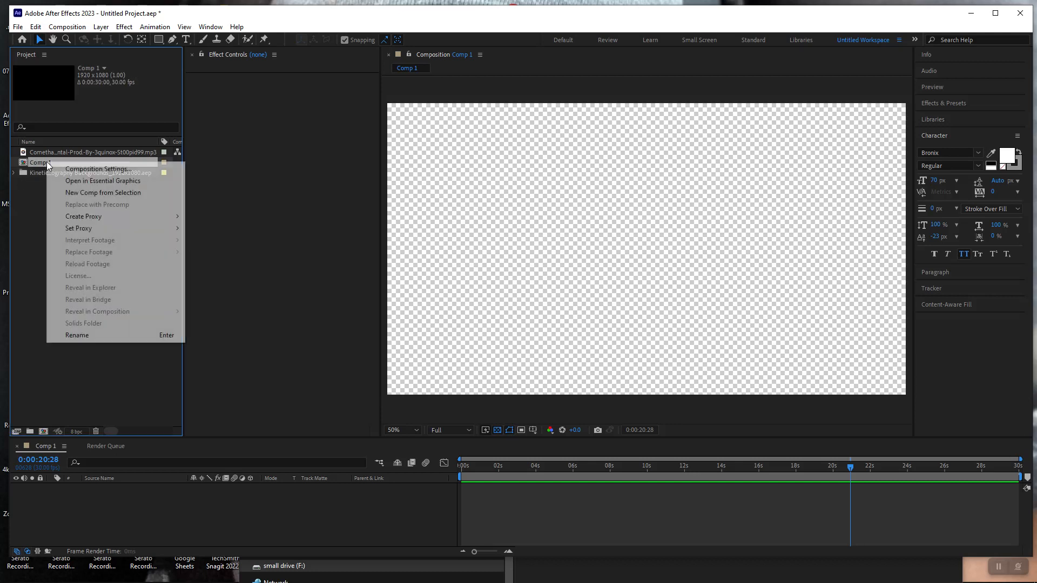
{"action": "left_click", "coordinate": [74, 169]}
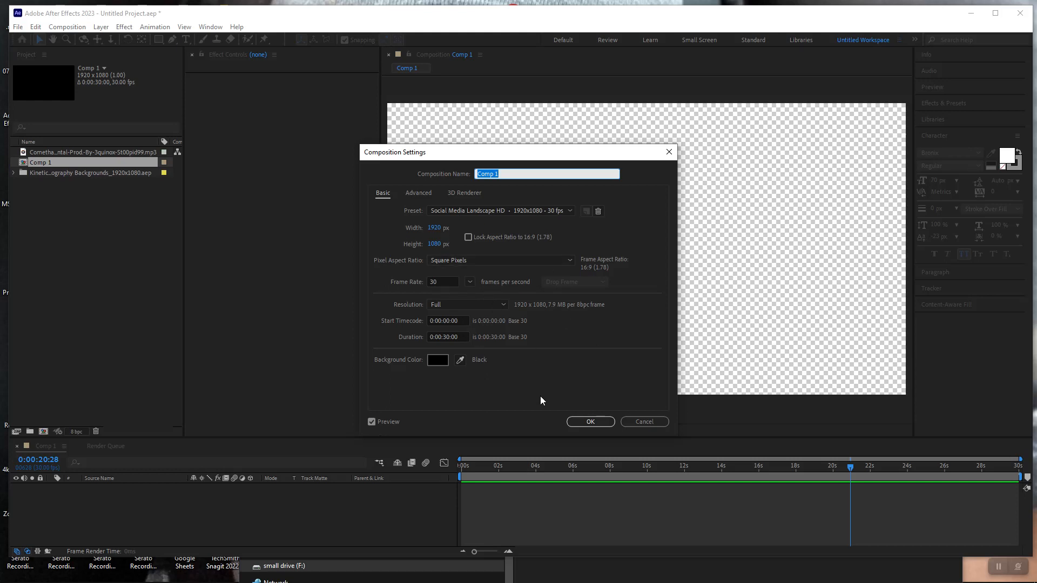
{"action": "left_click", "coordinate": [591, 424]}
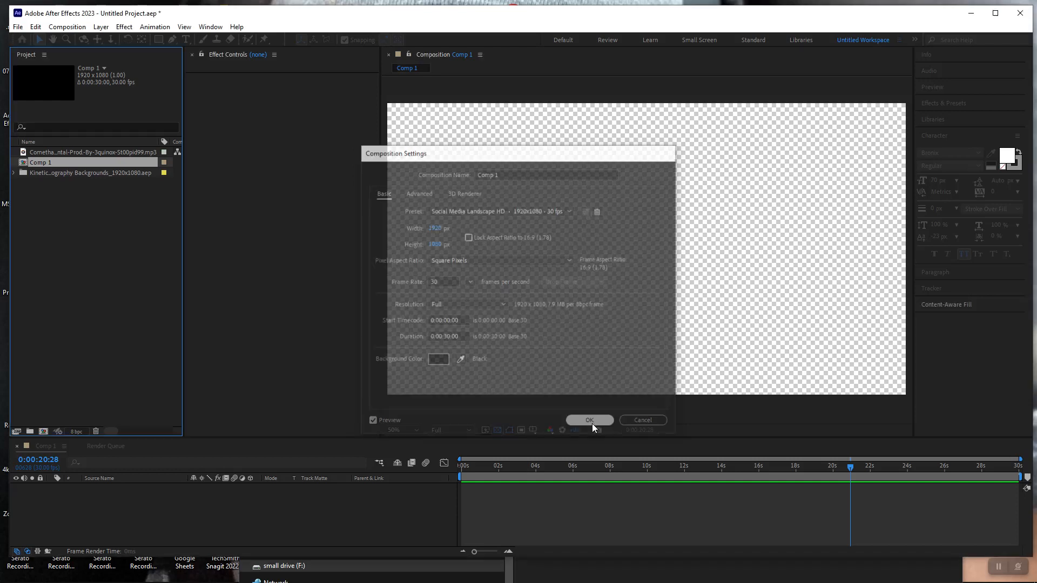
- Browse the imported template's background folders, open BG_02_Render_15 sec from Background_02 and preview its animation
{"action": "left_click", "coordinate": [14, 173]}
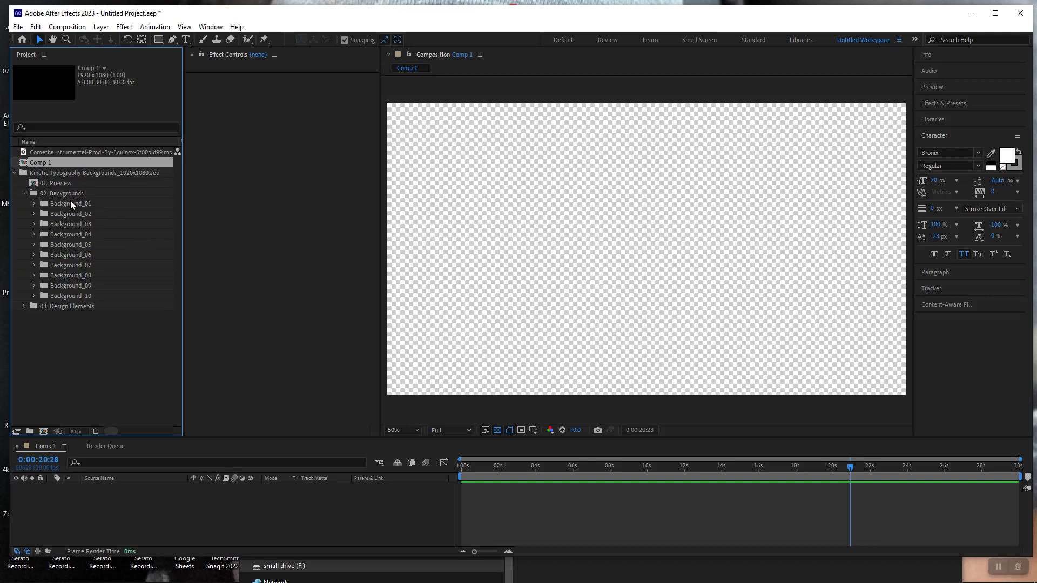
{"action": "left_click", "coordinate": [34, 203]}
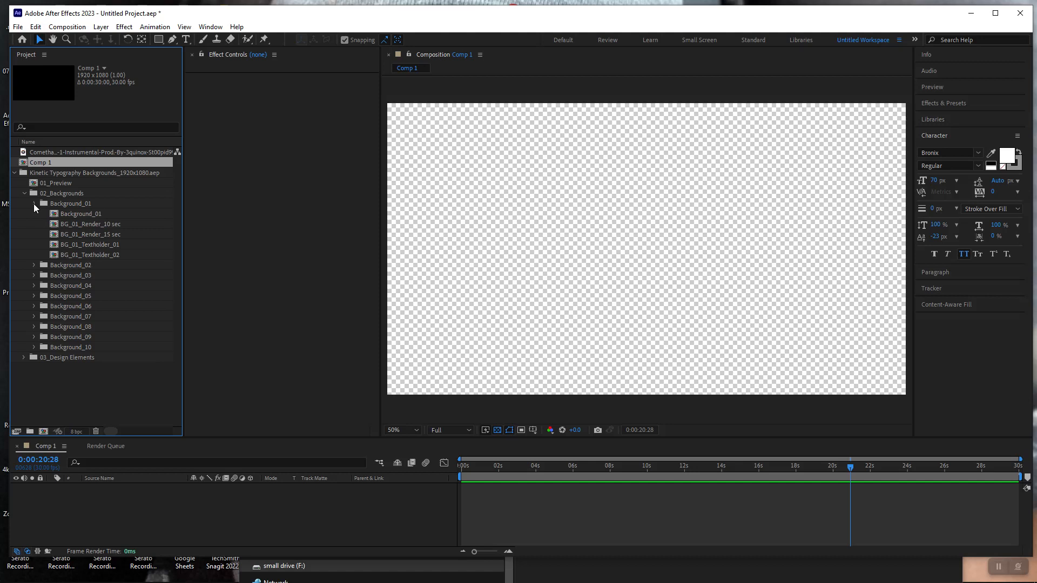
{"action": "left_click", "coordinate": [34, 203]}
{"action": "left_click", "coordinate": [34, 215]}
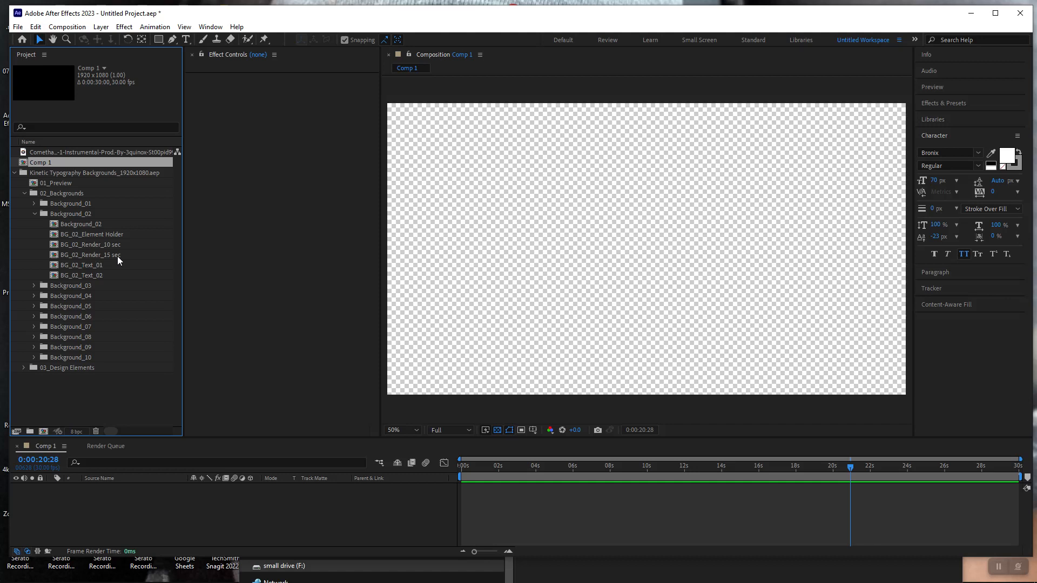
{"action": "double_click", "coordinate": [54, 258]}
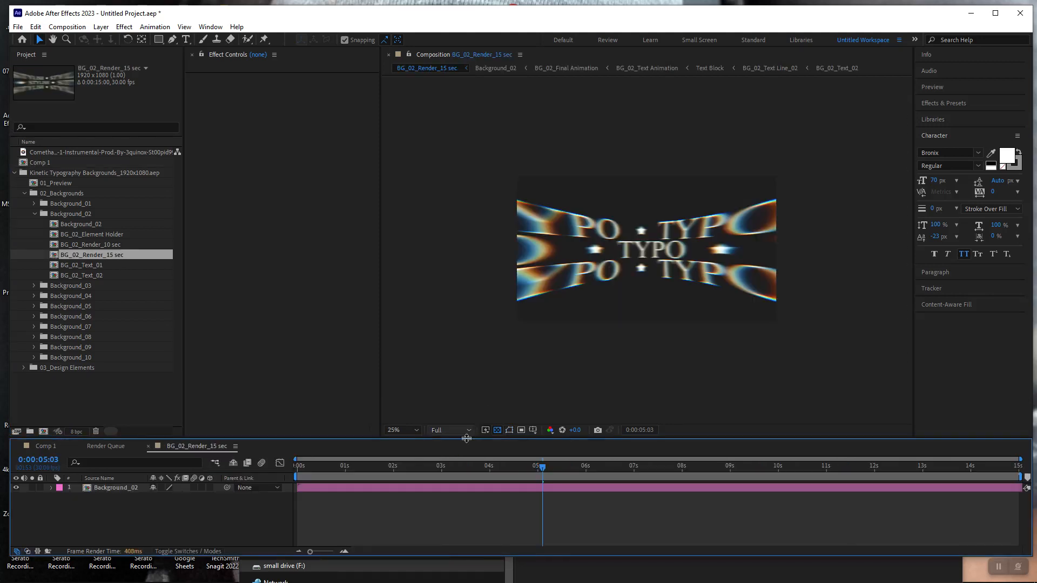
{"action": "left_click_drag", "start_coordinate": [543, 468], "coordinate": [671, 514]}
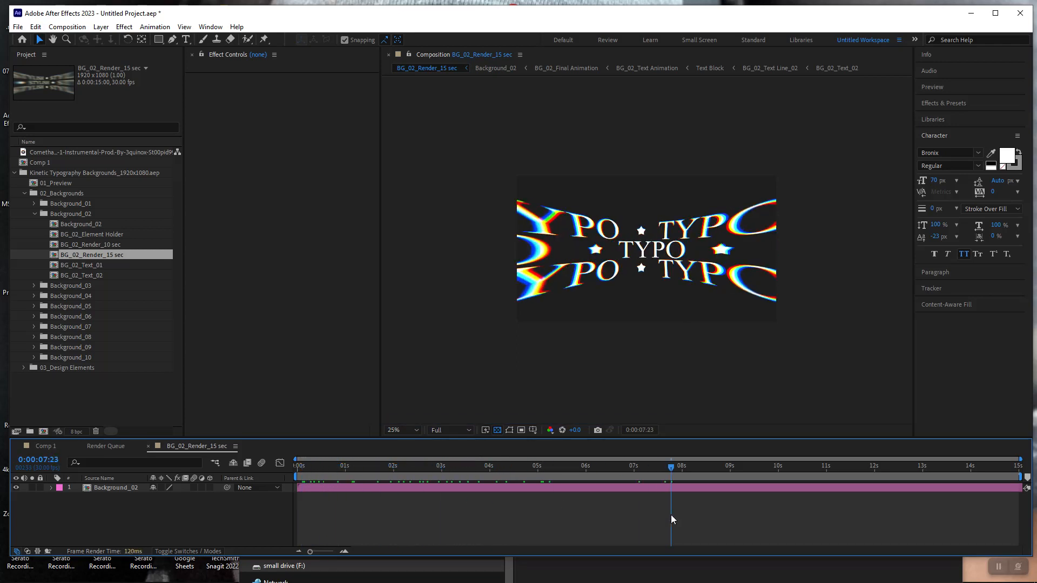
- Add BG_02_Render_15 sec as a layer in Comp 1 and scrub through it to check the text animation
{"action": "left_click", "coordinate": [43, 447]}
{"action": "left_click_drag", "start_coordinate": [55, 256], "coordinate": [65, 489]}
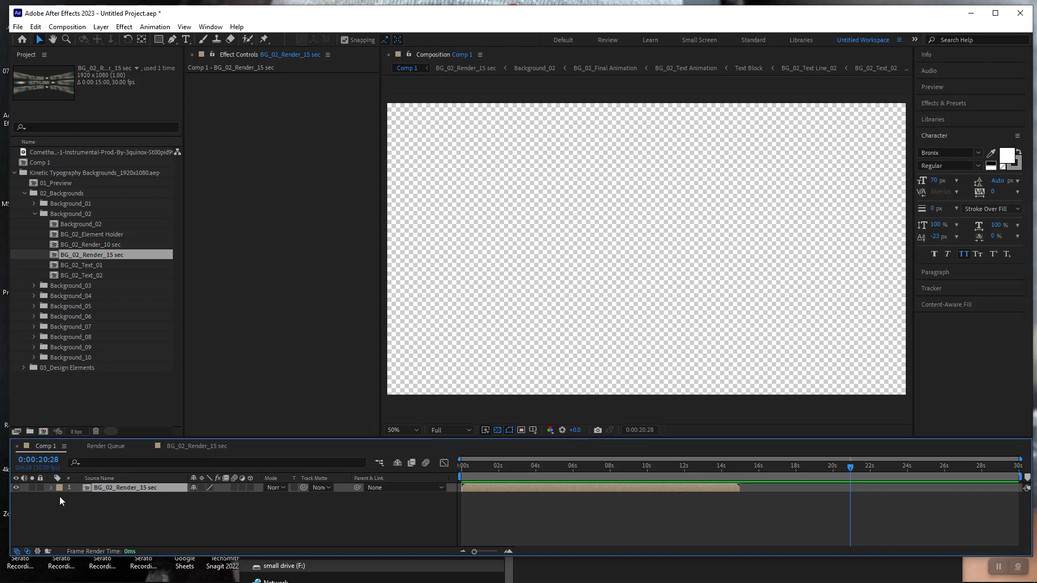
{"action": "left_click_drag", "start_coordinate": [850, 468], "coordinate": [707, 477]}
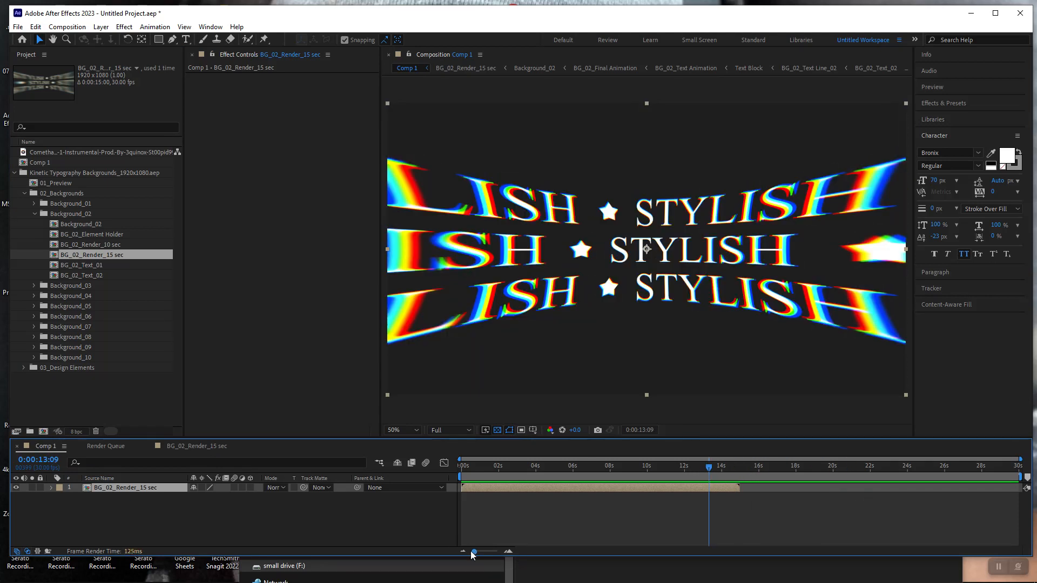
{"action": "left_click_drag", "start_coordinate": [708, 467], "coordinate": [651, 468]}
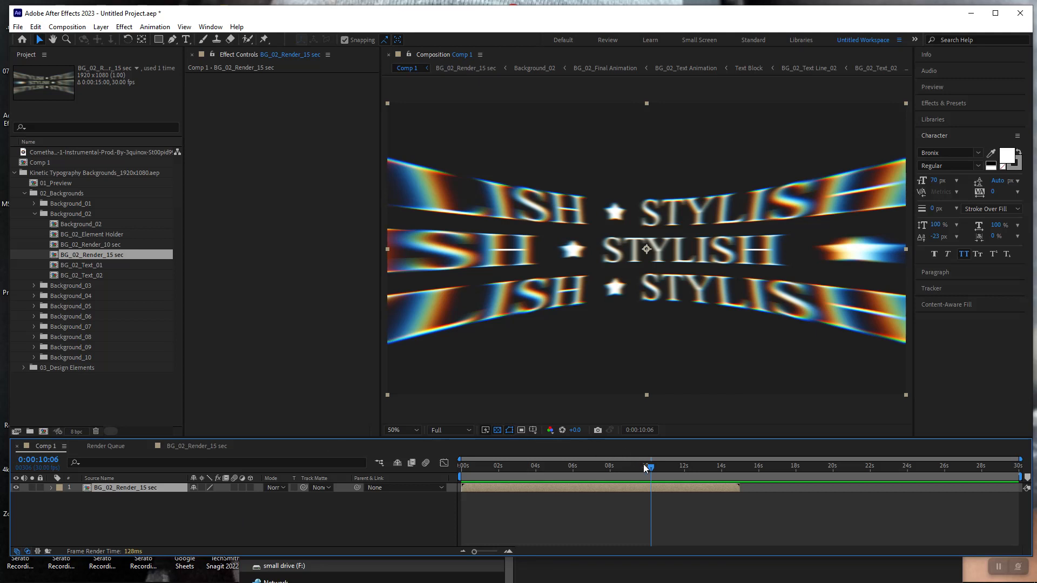
{"action": "left_click_drag", "start_coordinate": [652, 468], "coordinate": [651, 472]}
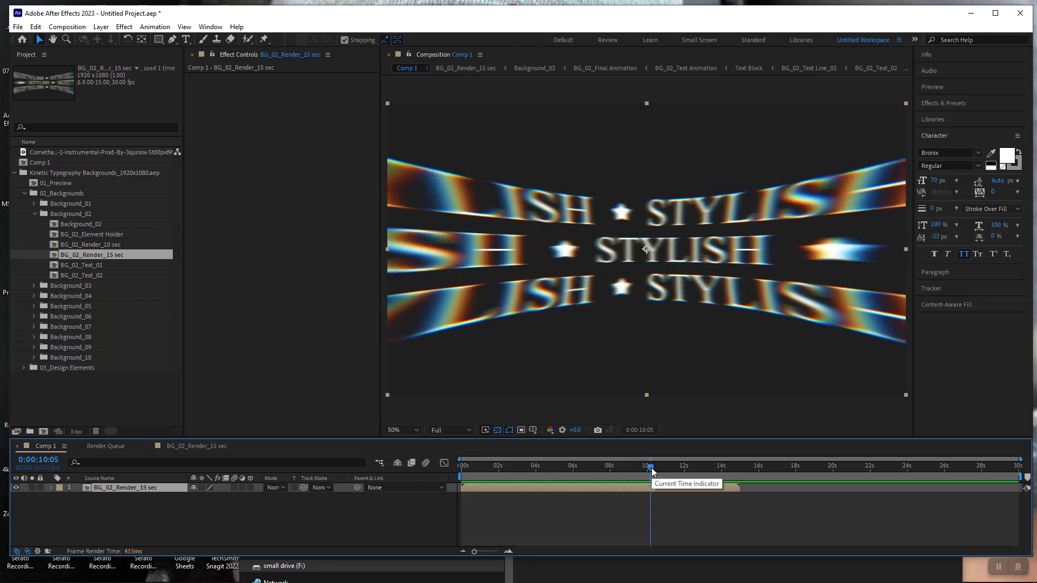
- Set Comp 1's duration to 15 seconds in its composition settings
{"action": "left_click", "coordinate": [35, 162]}
{"action": "right_click", "coordinate": [36, 163]}
{"action": "left_click", "coordinate": [38, 169]}
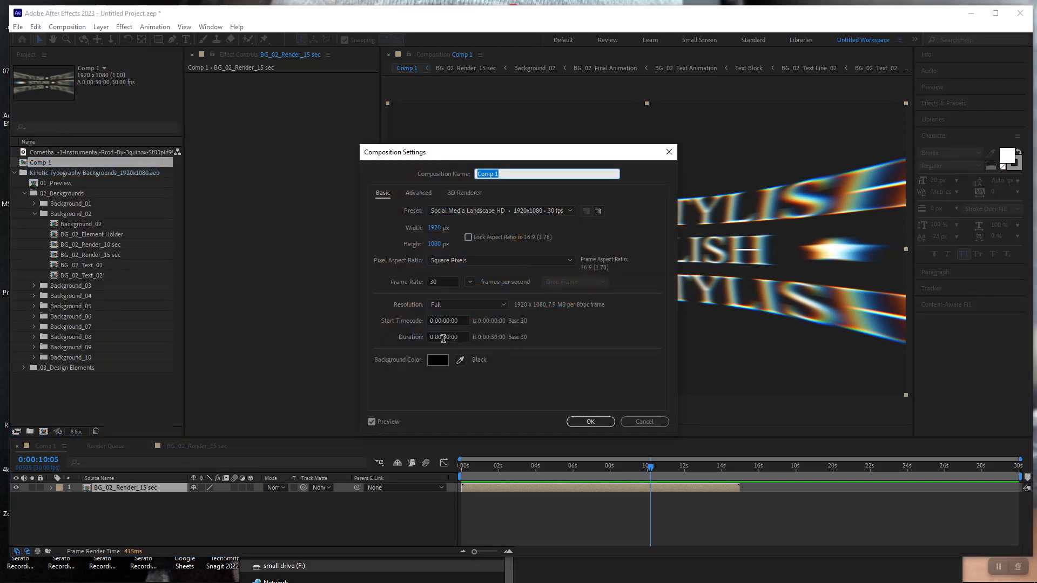
{"action": "left_click", "coordinate": [445, 337]}
{"action": "left_click_drag", "start_coordinate": [445, 339], "coordinate": [449, 344]}
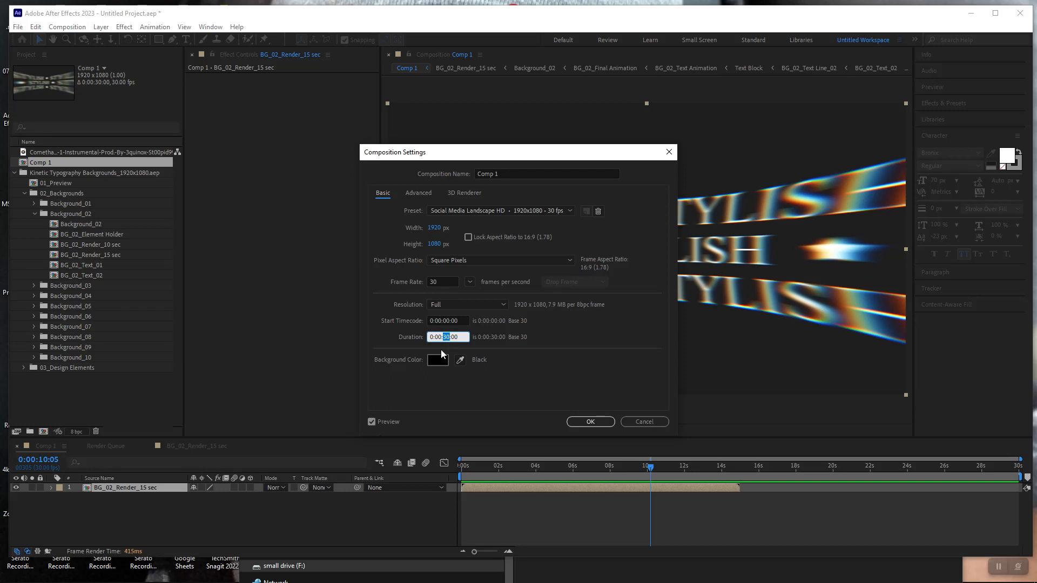
{"action": "type", "text": "15"}
{"action": "left_click", "coordinate": [536, 364]}
{"action": "left_click", "coordinate": [592, 426]}
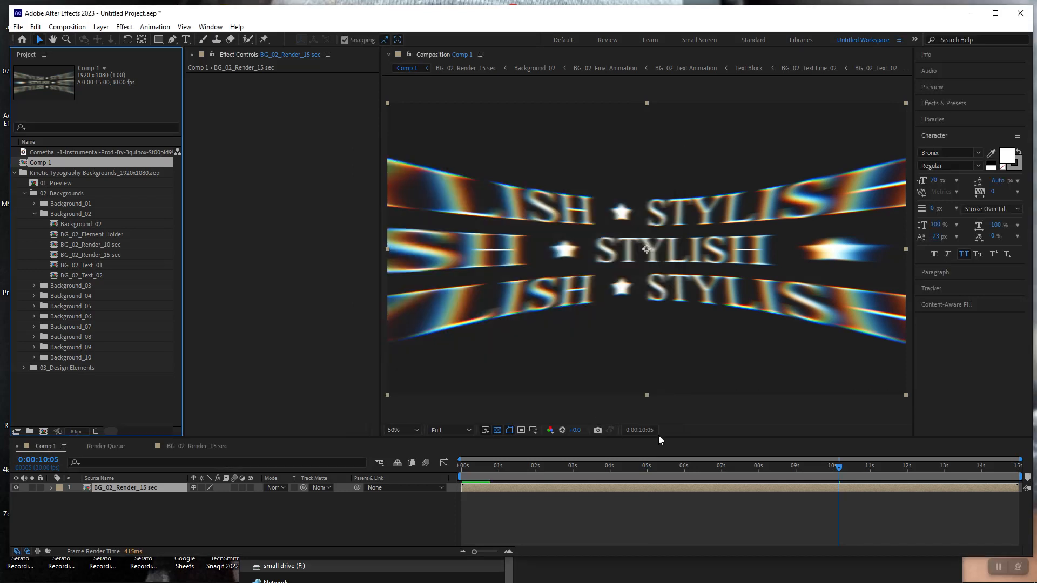
- Scrub through Comp 1 to preview the kinetic typography animation at different times
{"action": "left_click_drag", "start_coordinate": [840, 468], "coordinate": [619, 510]}
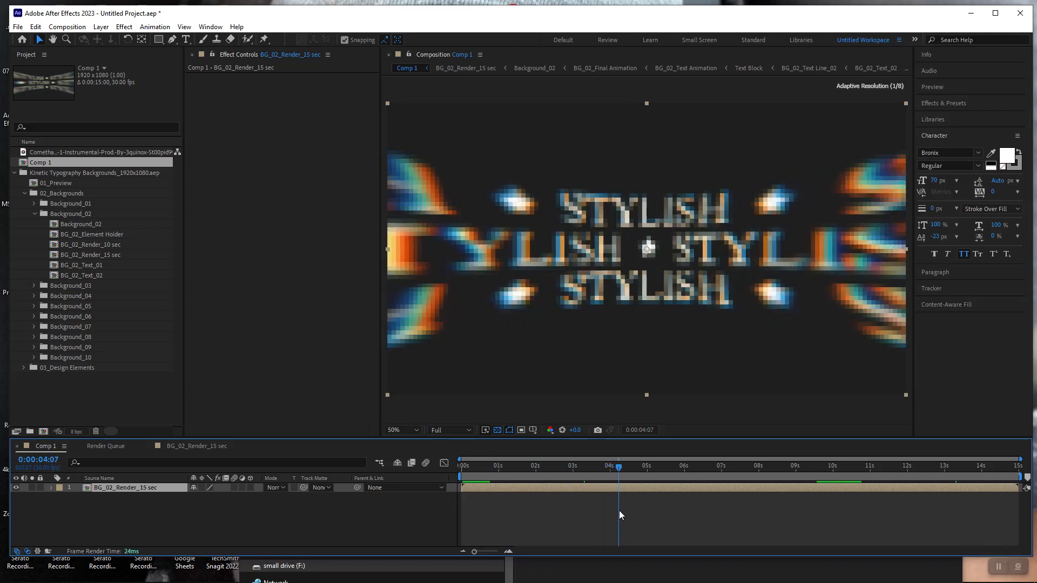
{"action": "left_click_drag", "start_coordinate": [620, 510], "coordinate": [707, 487]}
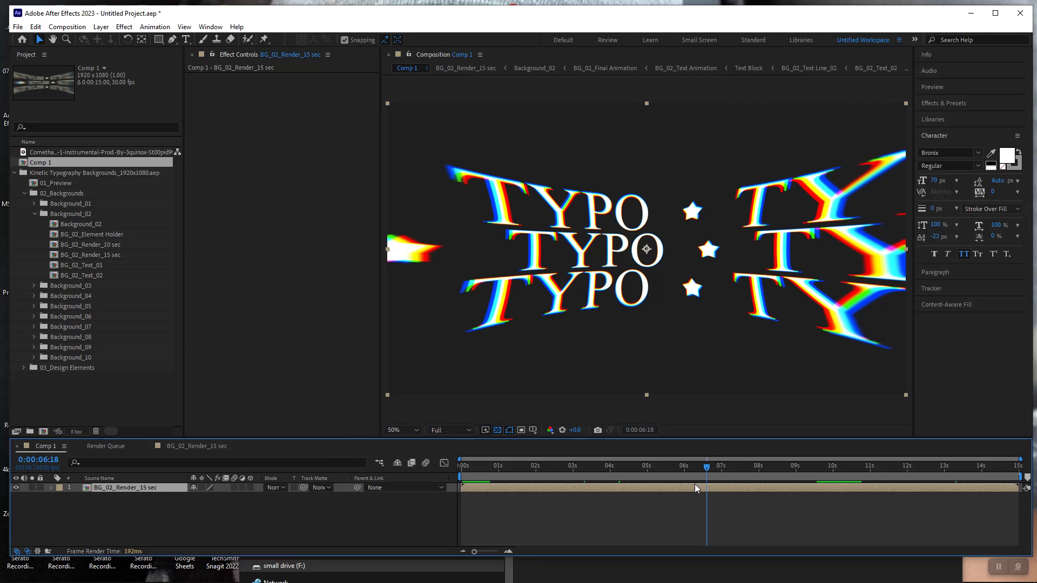
{"action": "mouse_move", "coordinate": [706, 469]}
{"action": "left_mouse_down"}
{"action": "mouse_move", "coordinate": [864, 493]}
{"action": "mouse_move", "coordinate": [691, 472]}
{"action": "left_mouse_up"}
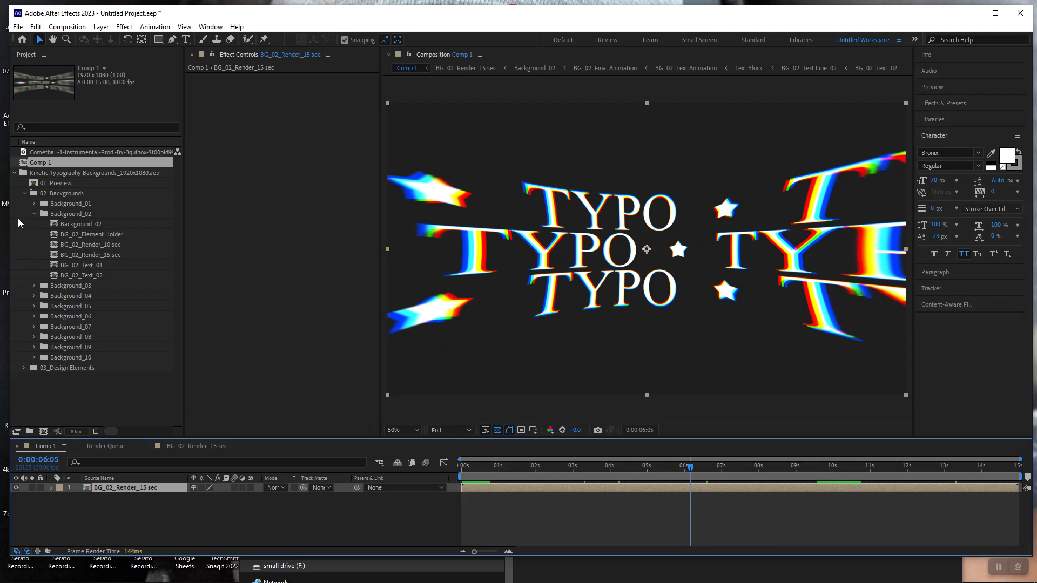
{"action": "left_click", "coordinate": [14, 174]}
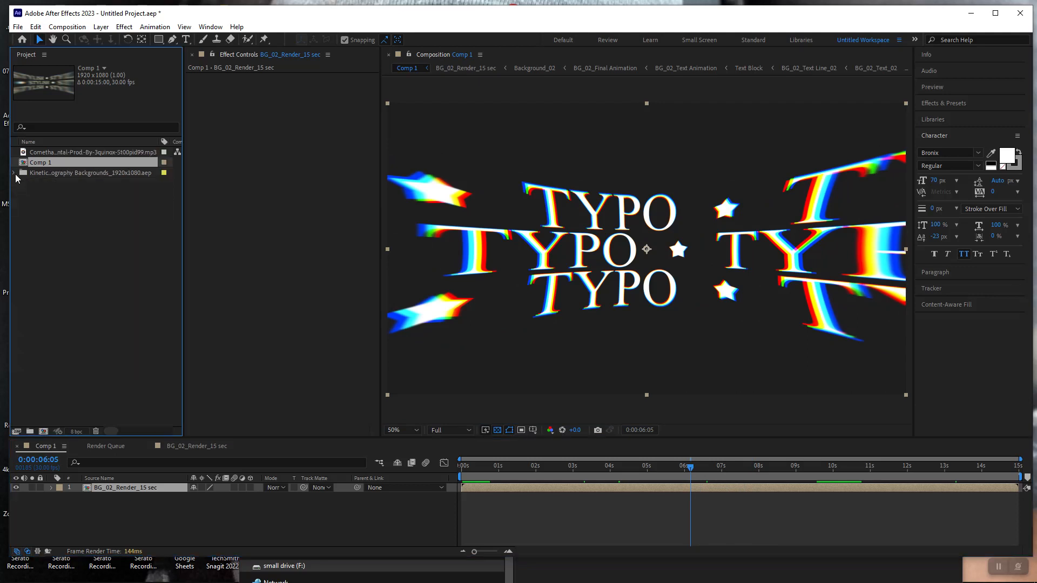
{"action": "left_click", "coordinate": [15, 174]}
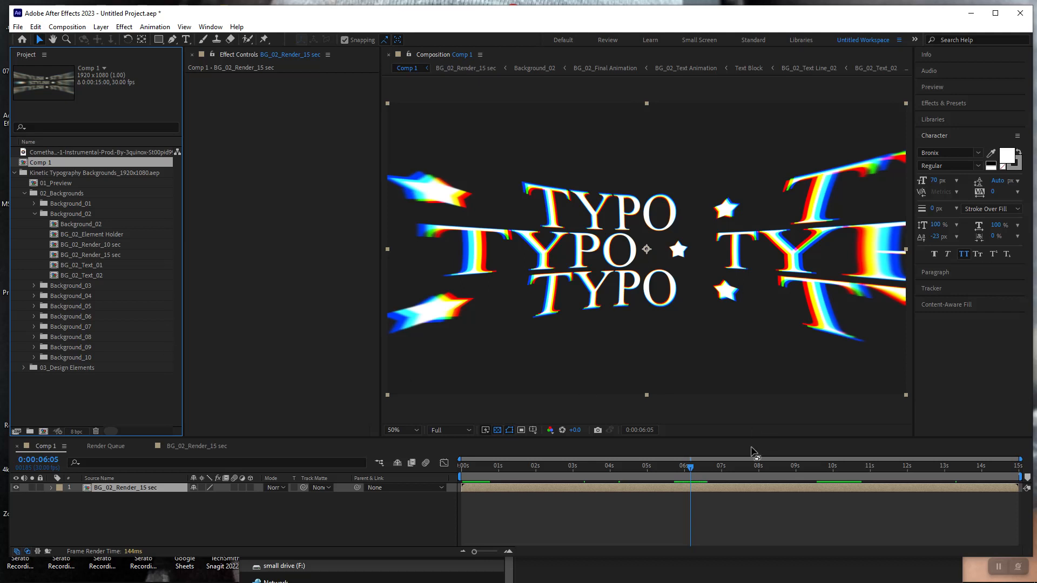
{"action": "left_click", "coordinate": [690, 468]}
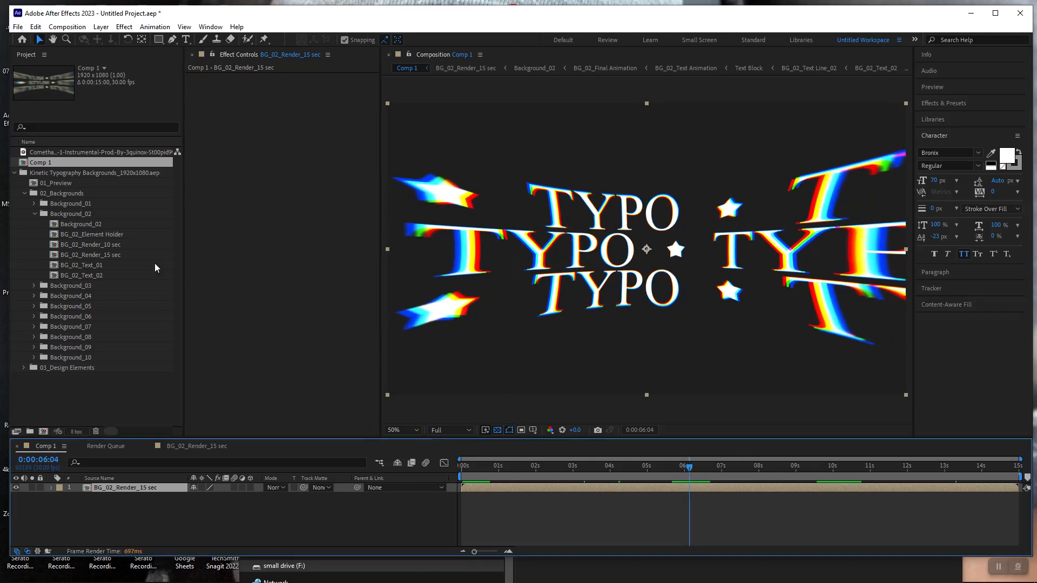
- Collapse the imported template folder and add the Comethazine instrumental MP3 to Comp 1 below the typography layer
{"action": "left_click", "coordinate": [15, 173]}
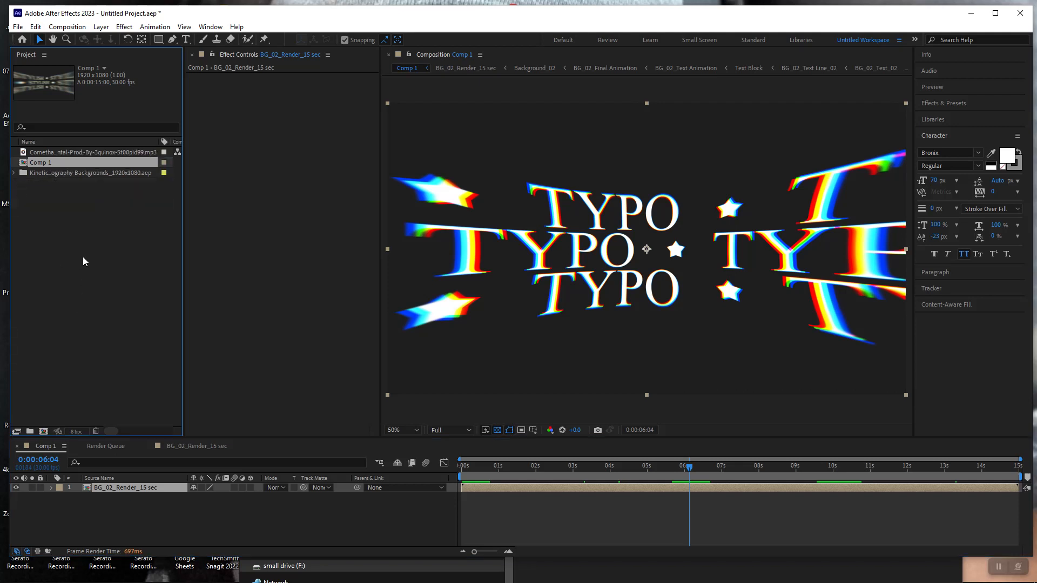
{"action": "left_click_drag", "start_coordinate": [72, 151], "coordinate": [71, 507]}
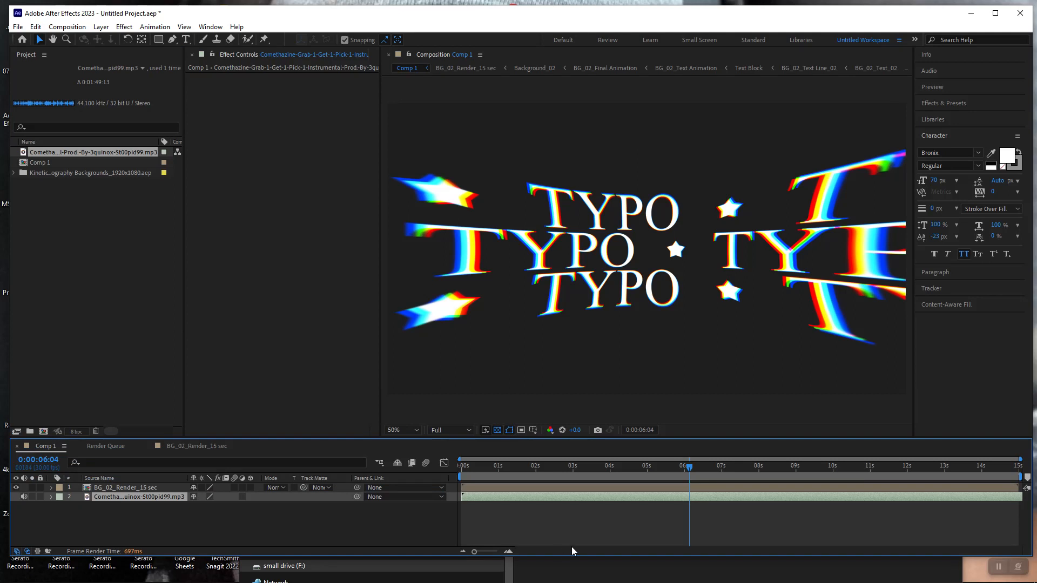
- Import 030_InkSplats.mp4 from the Desktop, place it as the lowest layer of Comp 1 and scrub to check the result
{"action": "left_click", "coordinate": [41, 249]}
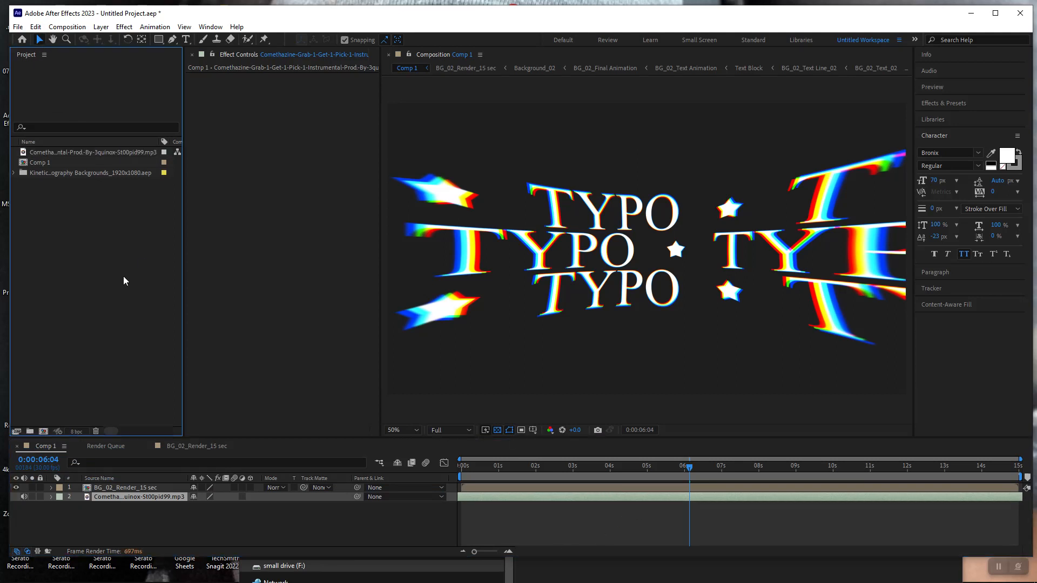
{"action": "double_click", "coordinate": [57, 227]}
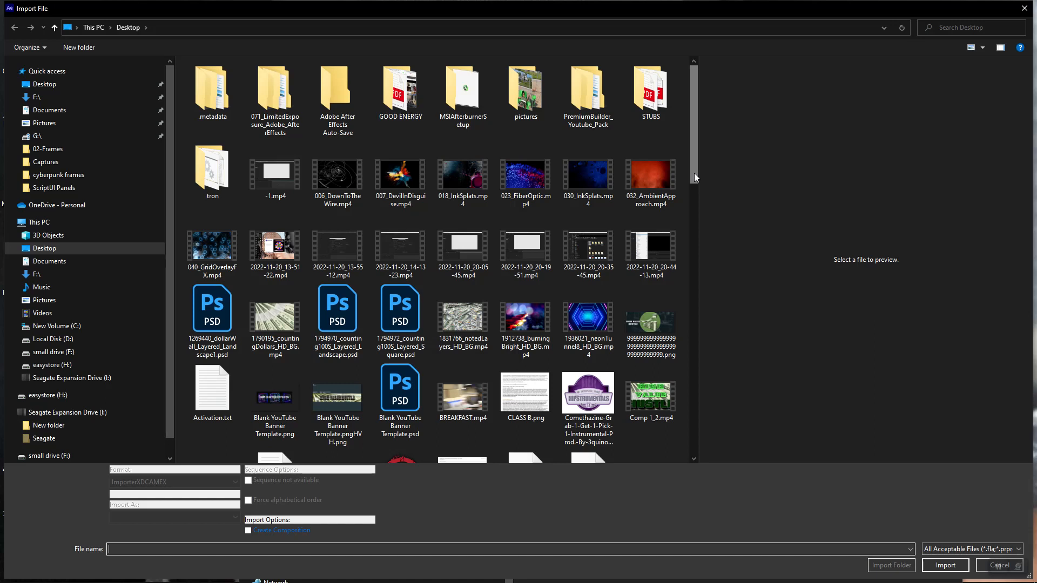
{"action": "mouse_move", "coordinate": [694, 174]}
{"action": "left_mouse_down"}
{"action": "mouse_move", "coordinate": [704, 247]}
{"action": "mouse_move", "coordinate": [708, 164]}
{"action": "left_mouse_up"}
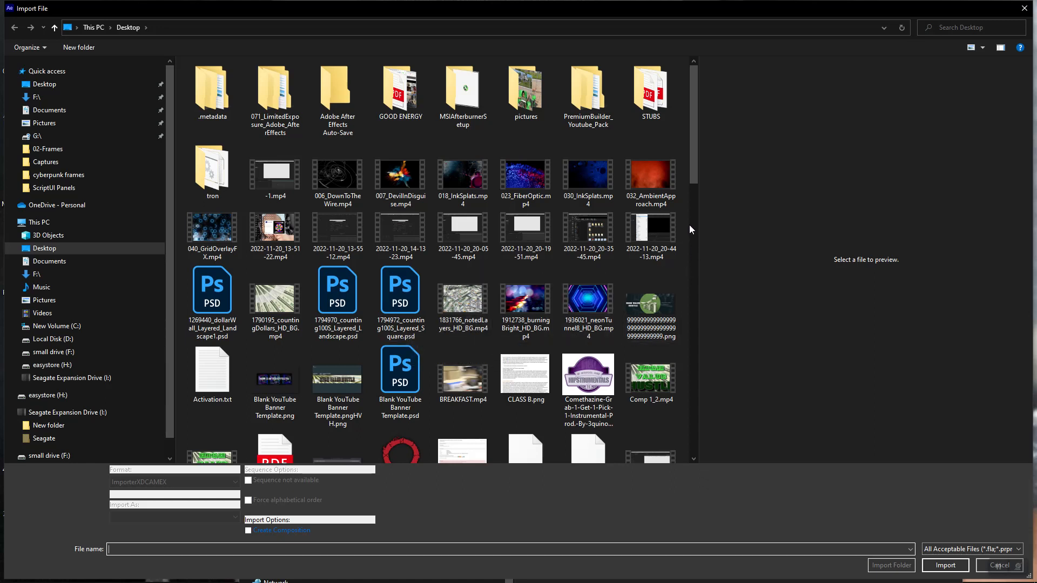
{"action": "left_click", "coordinate": [608, 180]}
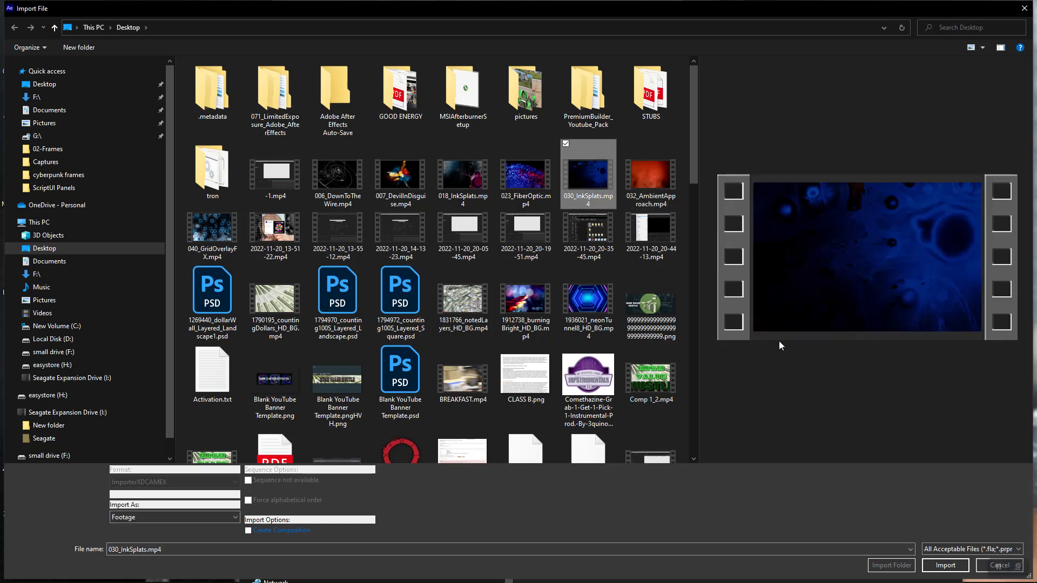
{"action": "left_click", "coordinate": [954, 566]}
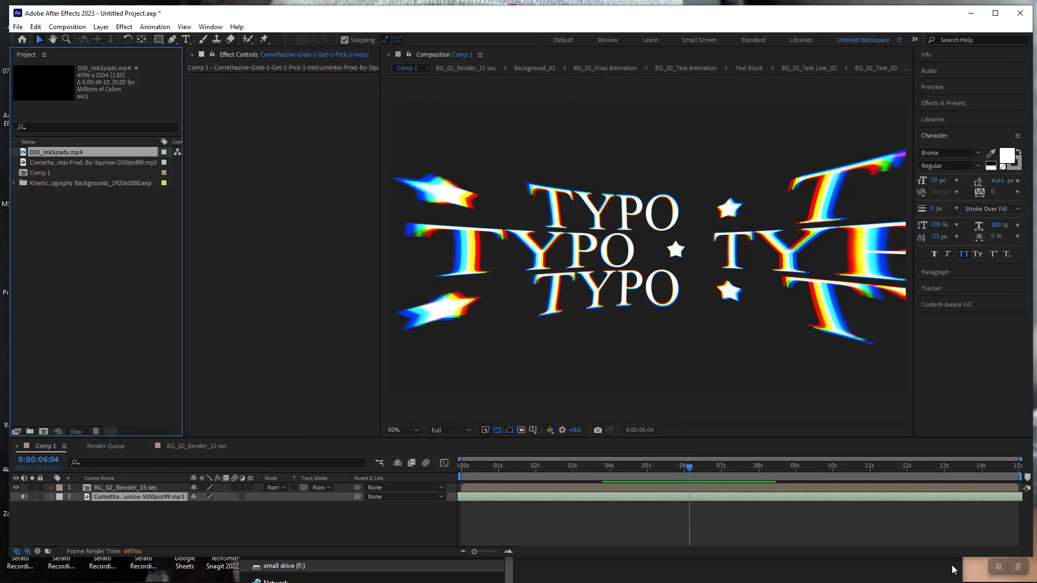
{"action": "left_click_drag", "start_coordinate": [80, 151], "coordinate": [99, 511]}
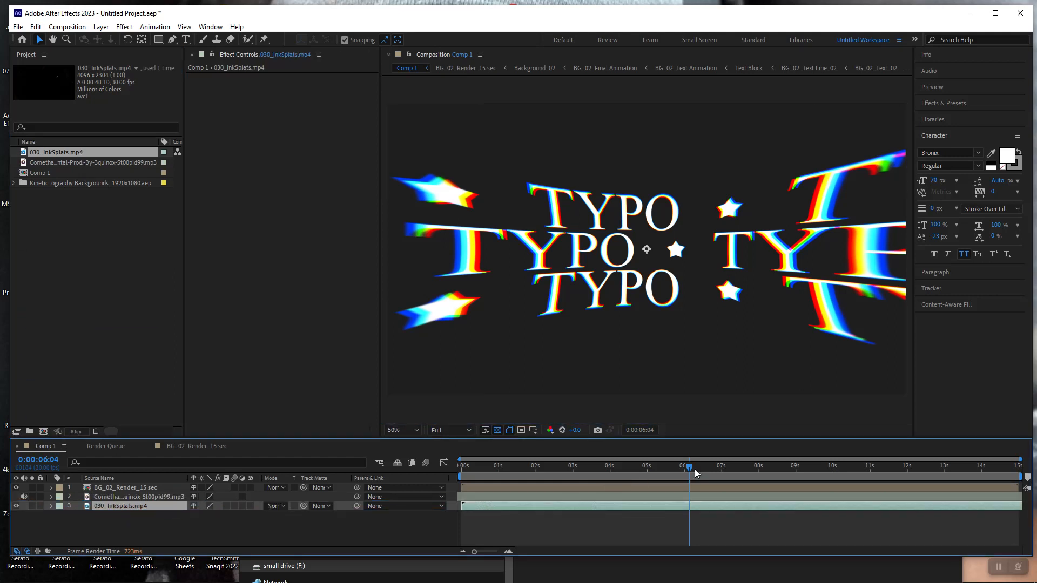
{"action": "left_click_drag", "start_coordinate": [692, 469], "coordinate": [642, 480]}
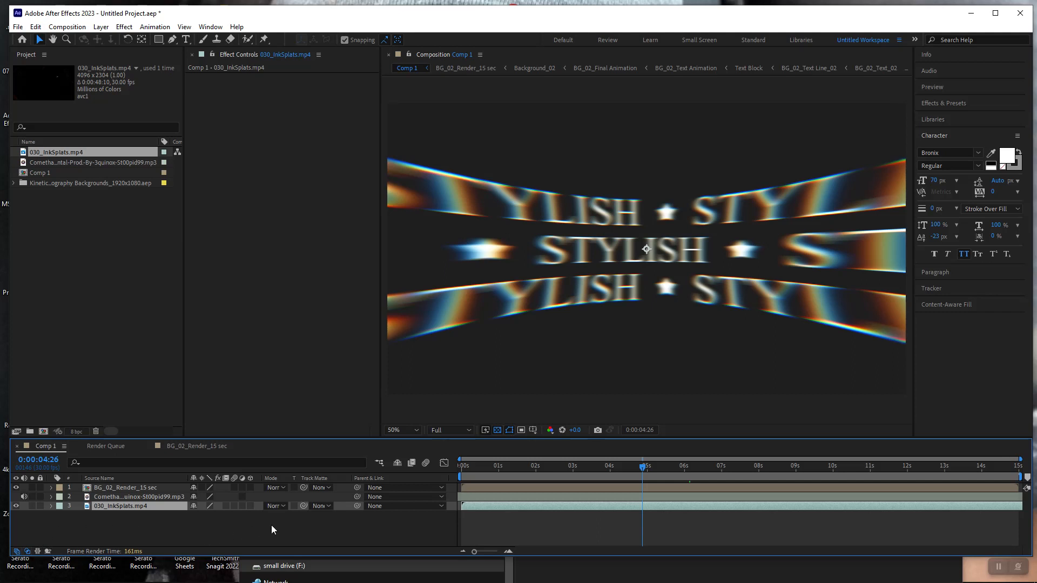
{"action": "double_click", "coordinate": [134, 497]}
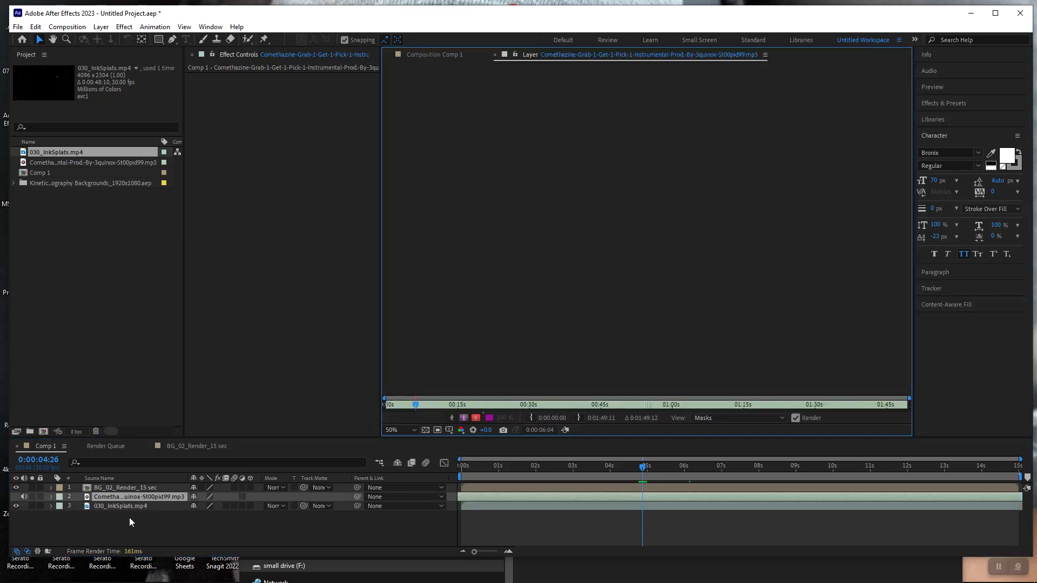
{"action": "left_click", "coordinate": [48, 445]}
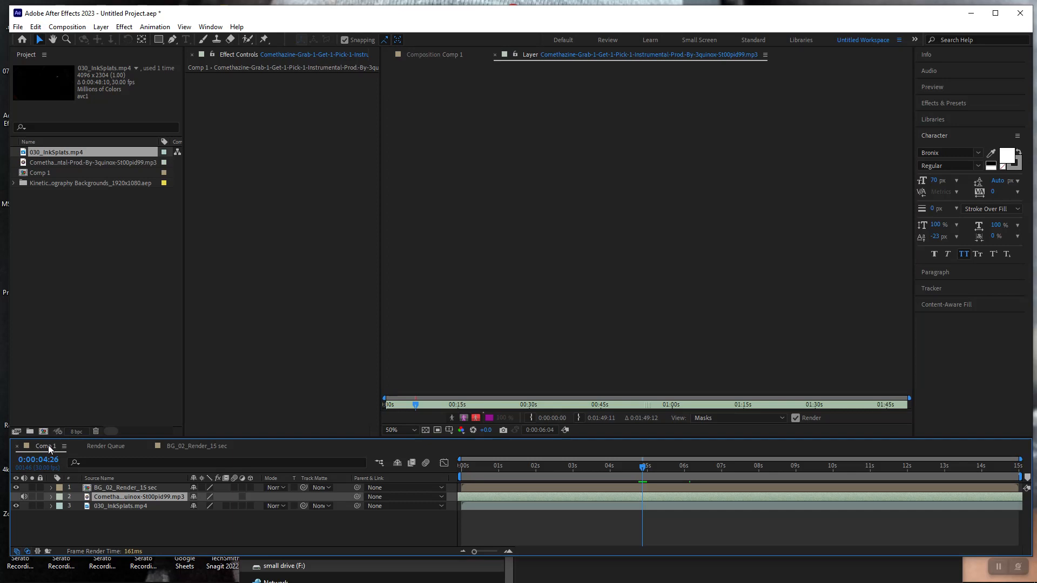
{"action": "key", "text": "grave"}
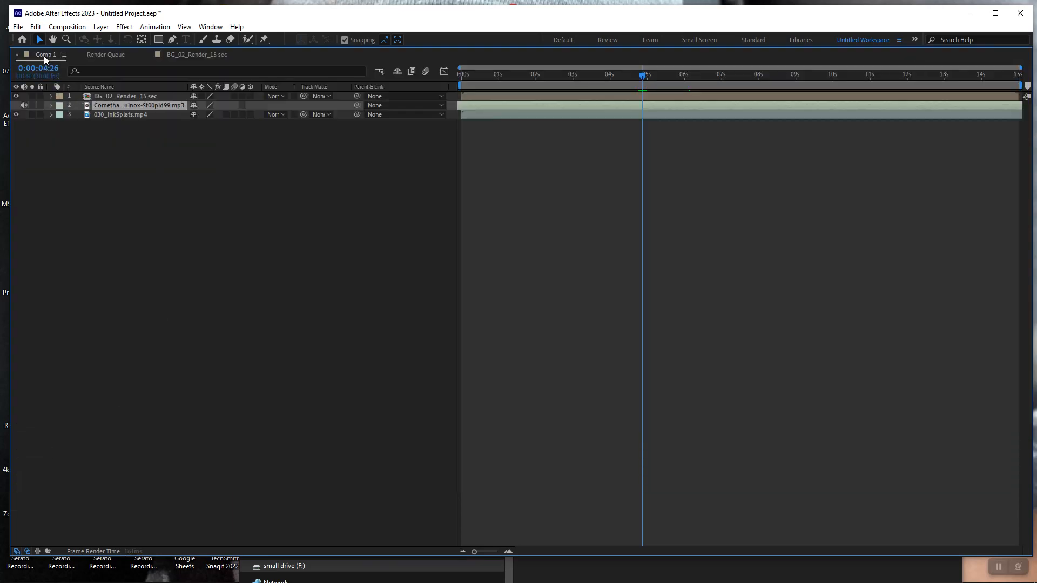
{"action": "key", "text": "grave"}
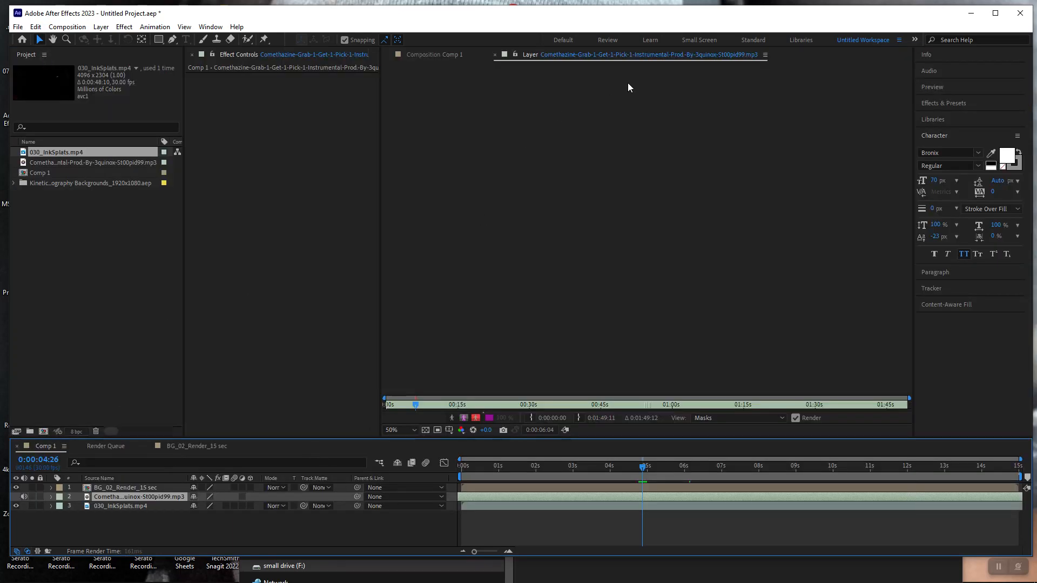
{"action": "left_click", "coordinate": [495, 55]}
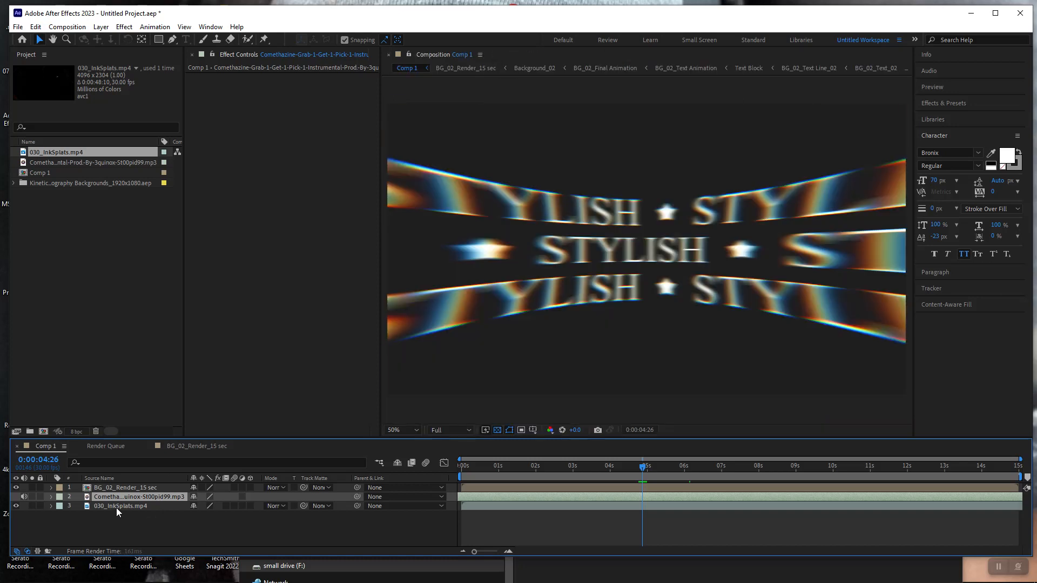
- Move the Comethazine instrumental MP3 to the bottom of Comp 1's layer stack and check the layers' in, out and duration values
{"action": "left_click_drag", "start_coordinate": [135, 497], "coordinate": [134, 517]}
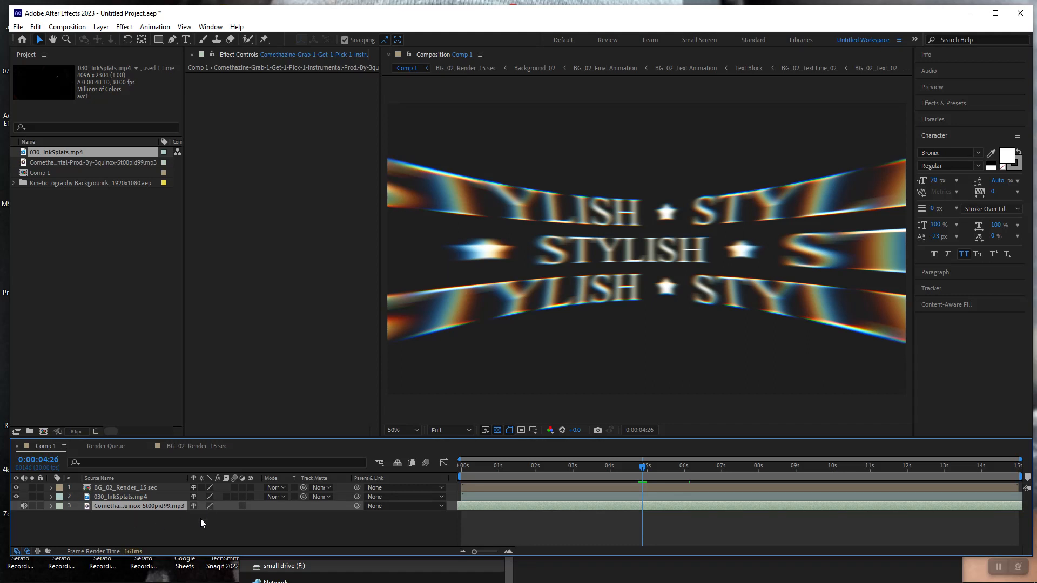
{"action": "left_click", "coordinate": [38, 551]}
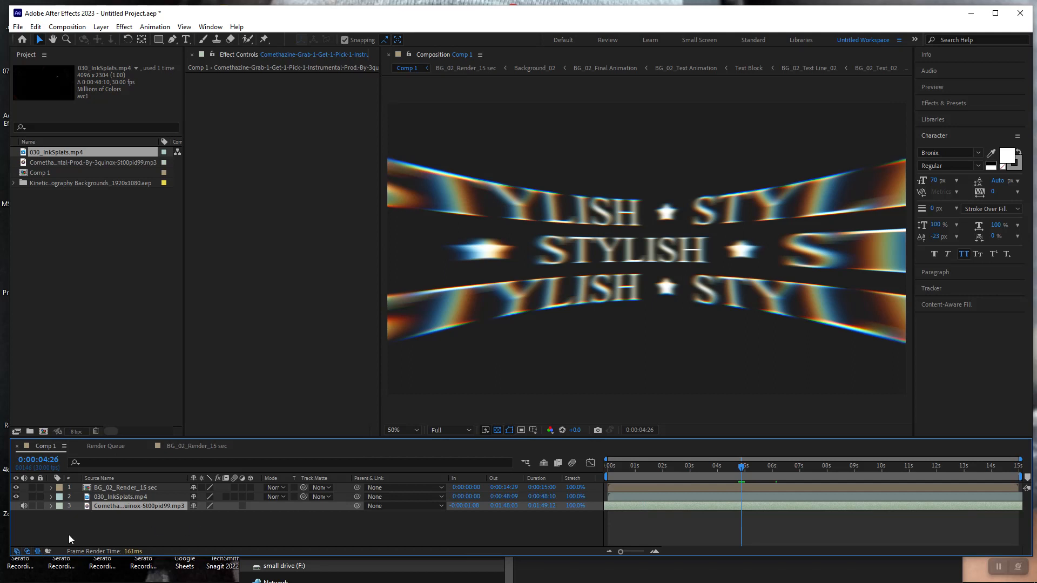
{"action": "left_click", "coordinate": [37, 549]}
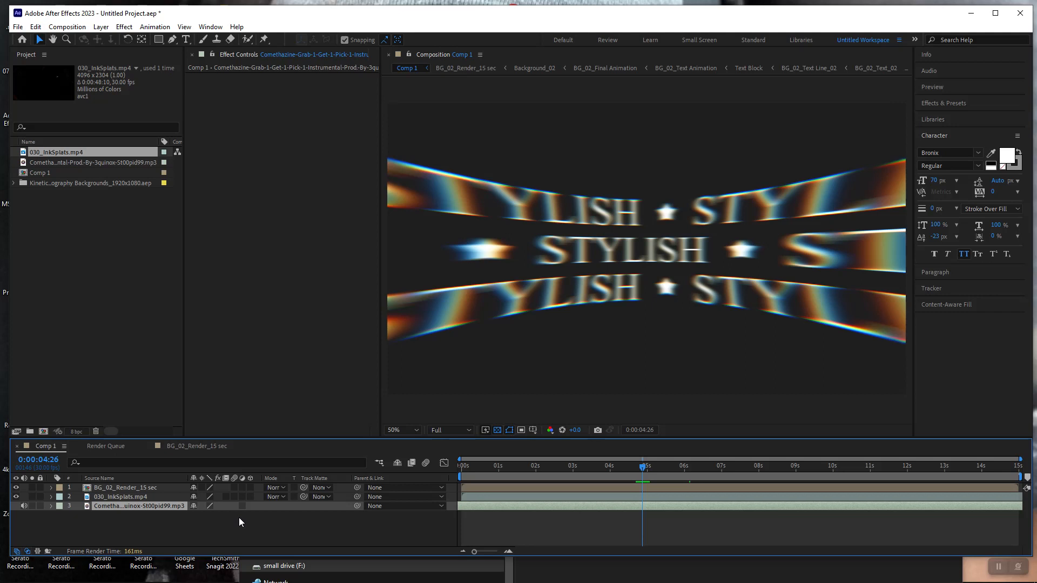
- Try the Add blending mode on the 030_InkSplats.mp4 layer and return it to Normal
{"action": "left_click", "coordinate": [283, 497]}
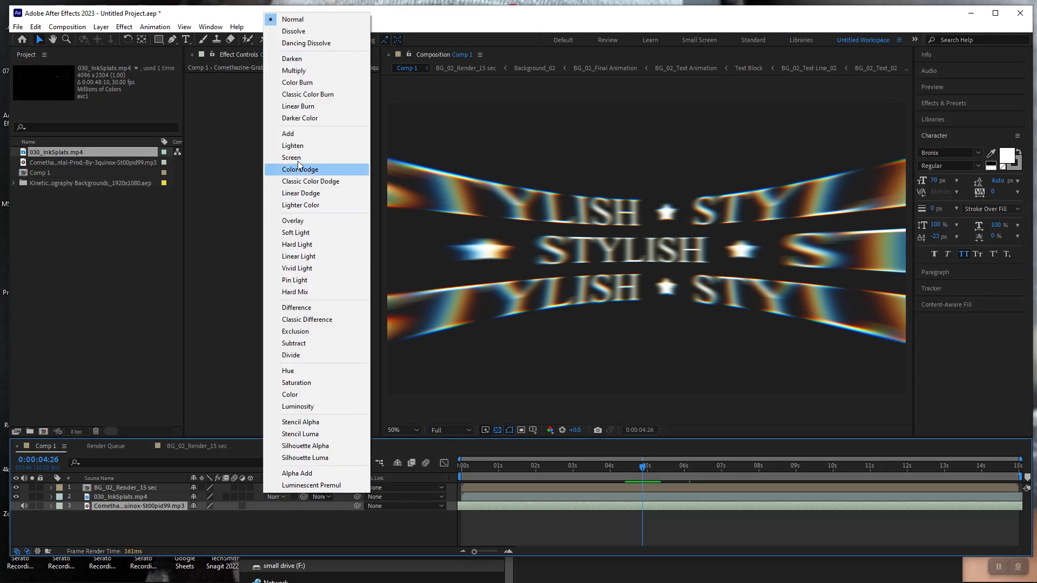
{"action": "left_click", "coordinate": [296, 135]}
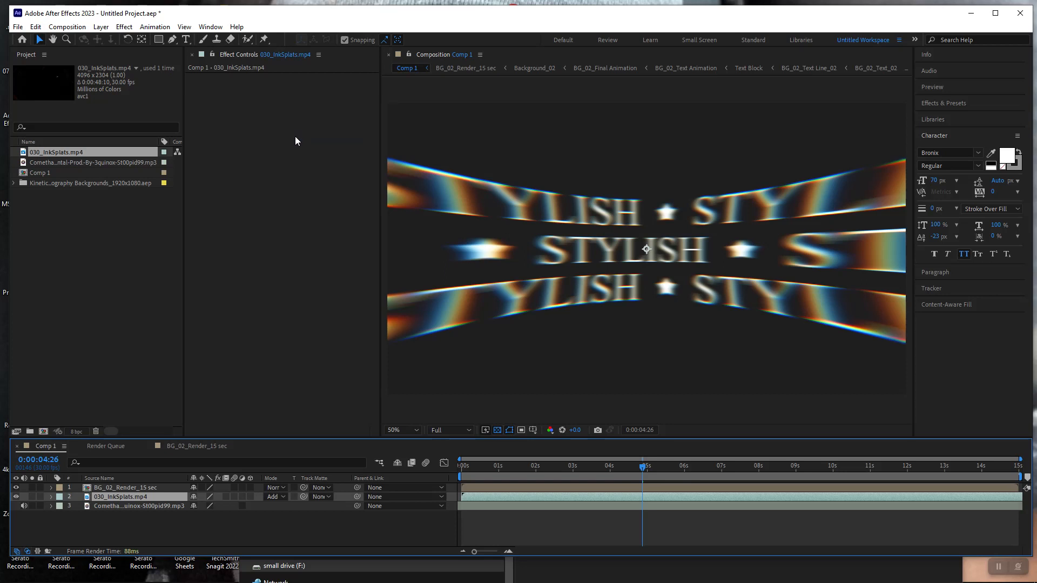
{"action": "left_click", "coordinate": [284, 497]}
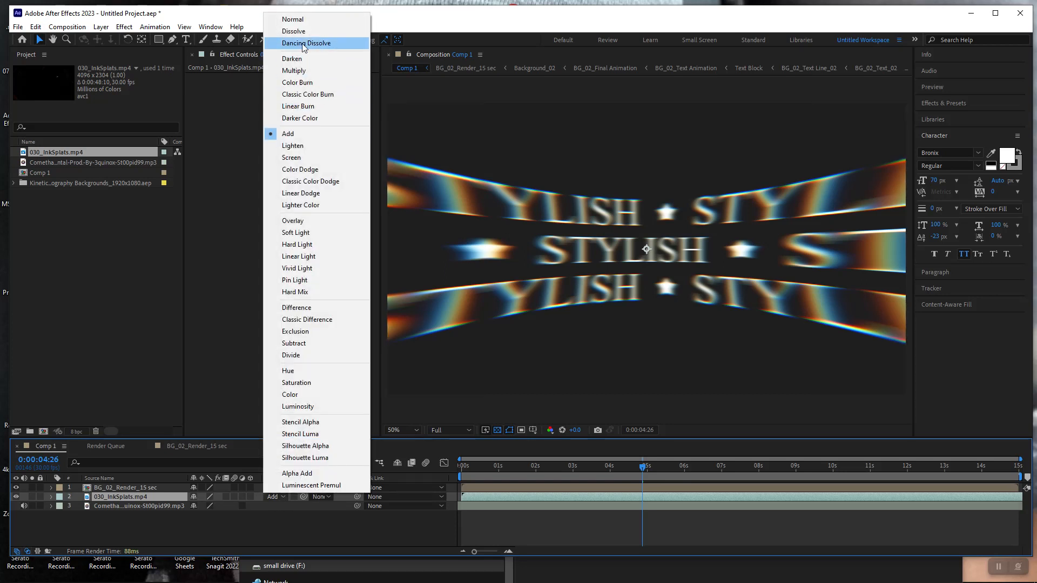
{"action": "left_click", "coordinate": [305, 24]}
- Set the blending mode of the BG_02_Render_15 sec layer to Add
{"action": "left_click", "coordinate": [284, 488]}
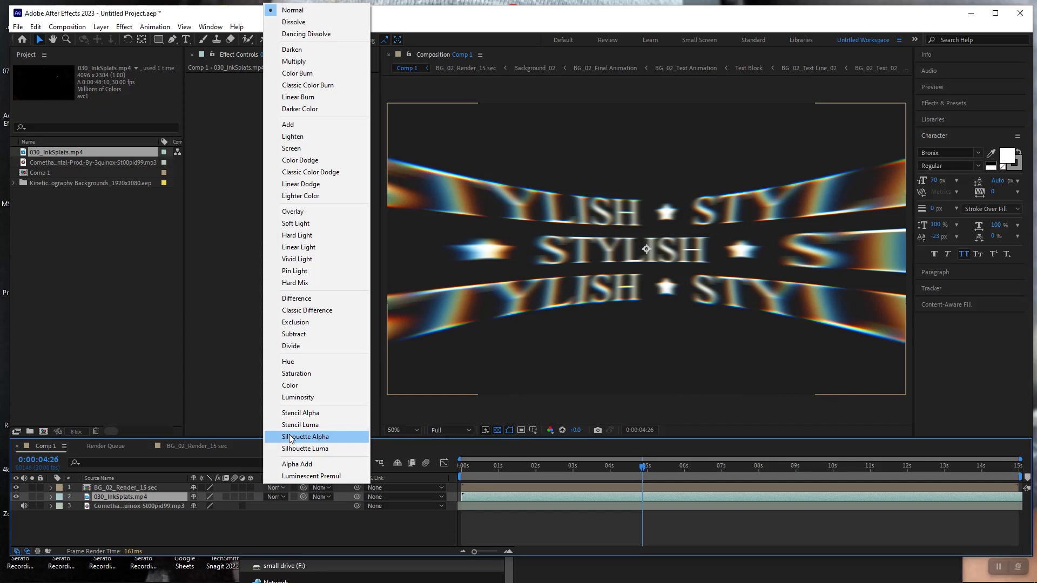
{"action": "left_click", "coordinate": [288, 125]}
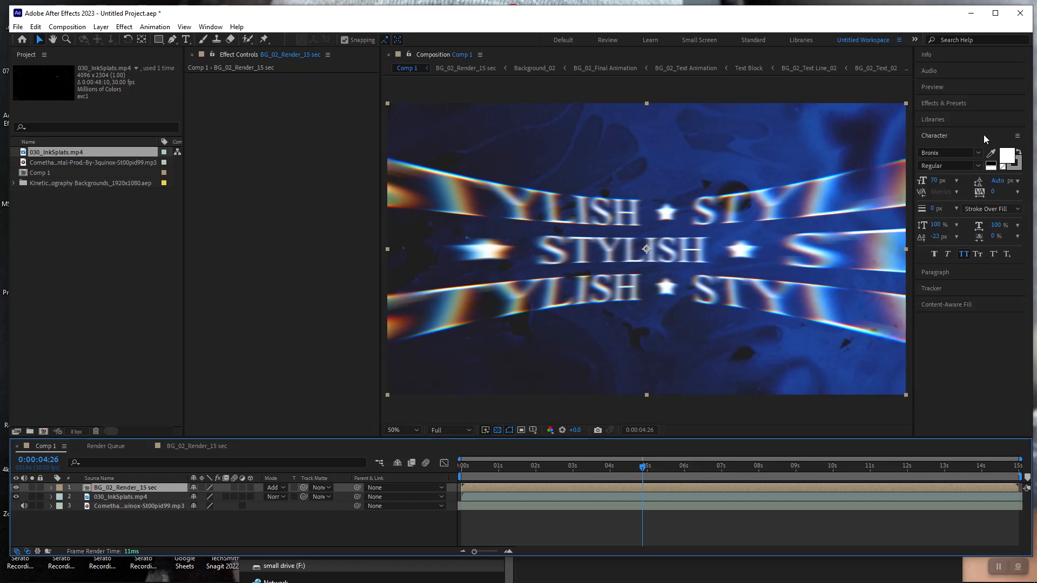
- Play Comp 1 from the first frame, mute the instrumental MP3 layer during playback and stop the preview
{"action": "left_click", "coordinate": [952, 86]}
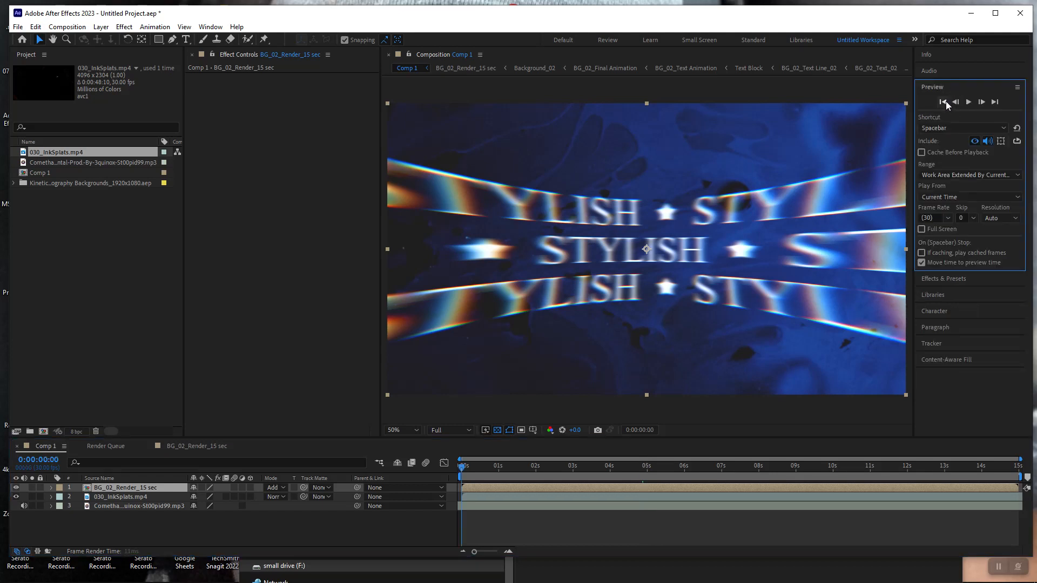
{"action": "left_click", "coordinate": [945, 101]}
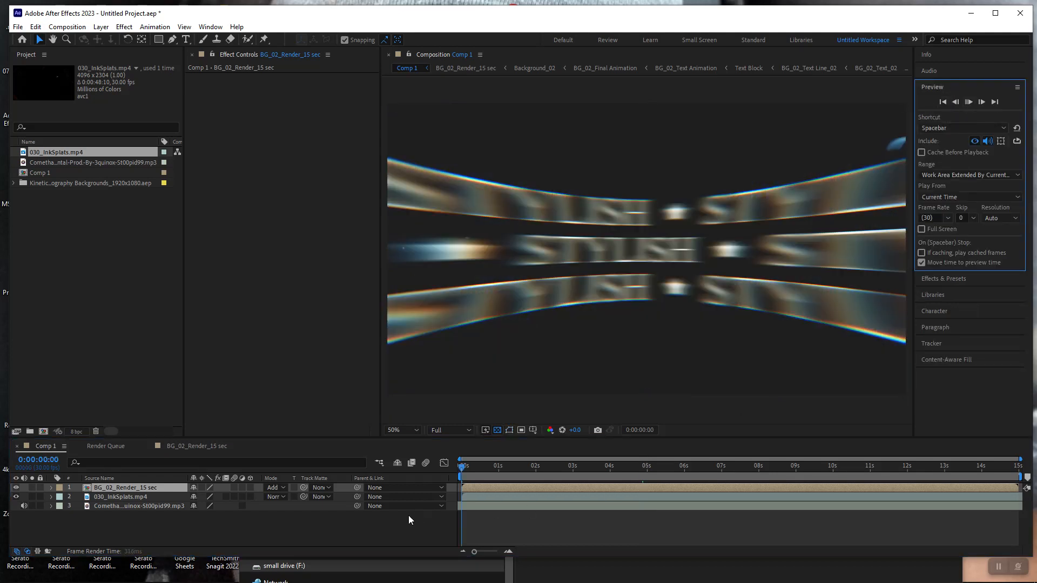
{"action": "key", "text": "space"}
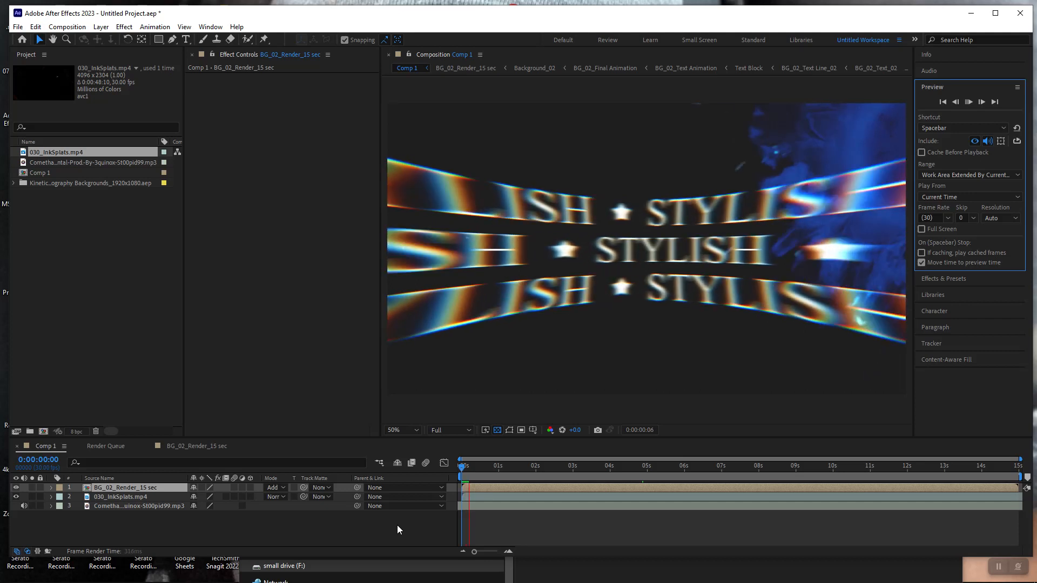
{"action": "left_click", "coordinate": [23, 506]}
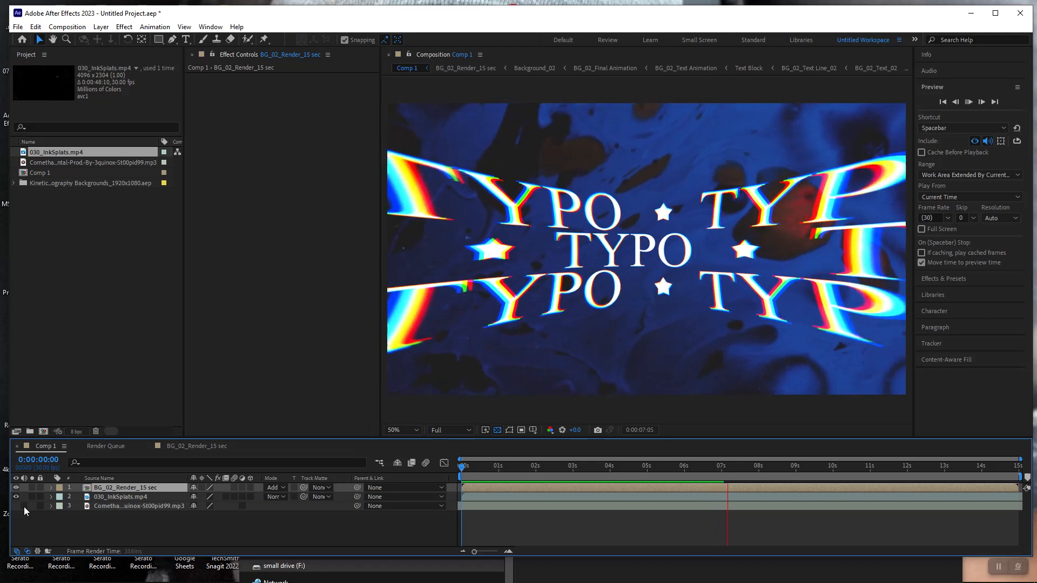
{"action": "left_click", "coordinate": [969, 102]}
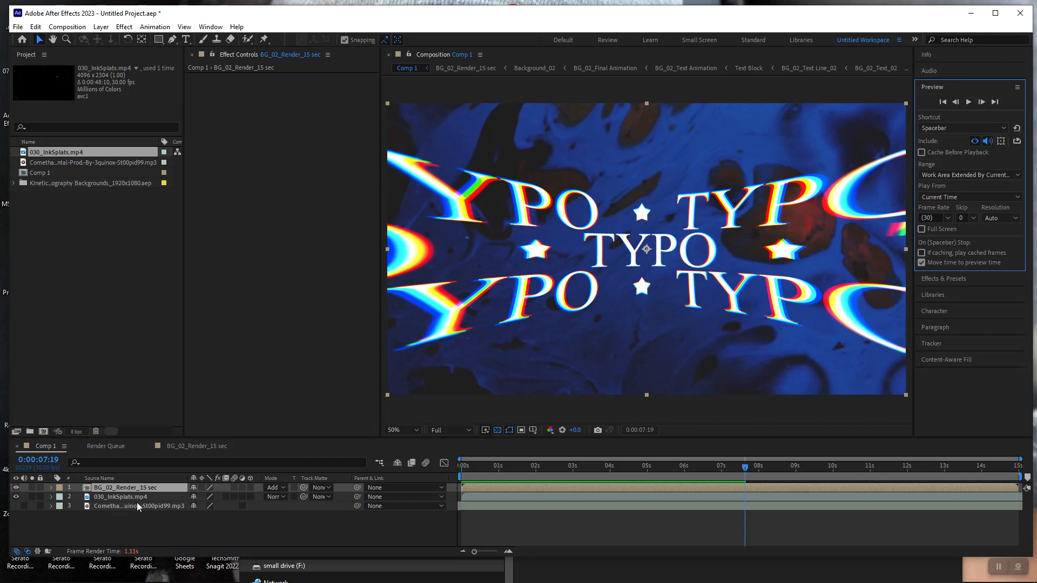
- Go through the nested template compositions to BG_02_Final Animation and hide its BG layer
{"action": "left_click", "coordinate": [183, 445]}
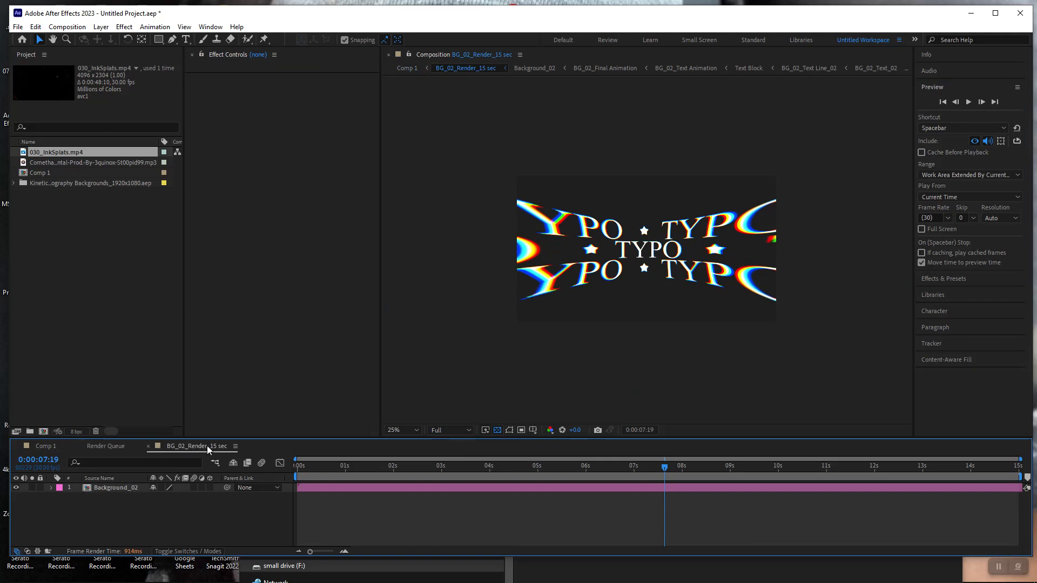
{"action": "double_click", "coordinate": [87, 489]}
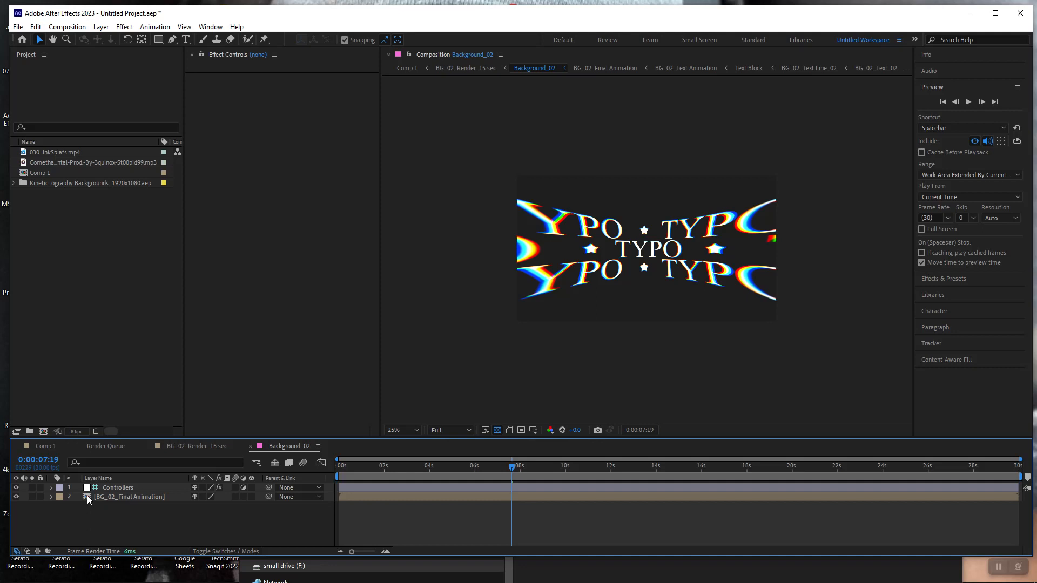
{"action": "double_click", "coordinate": [87, 496]}
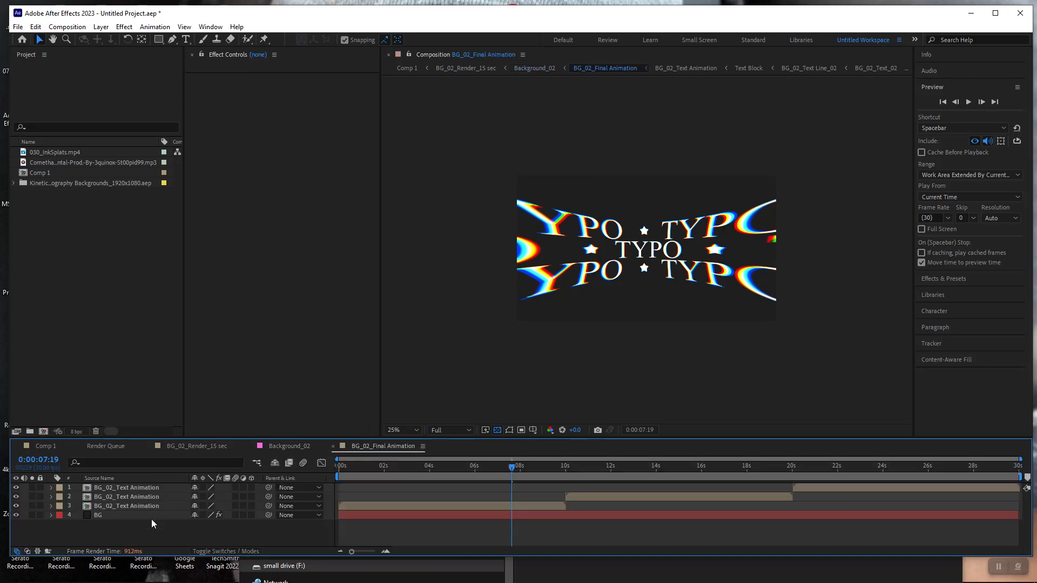
{"action": "double_click", "coordinate": [87, 489]}
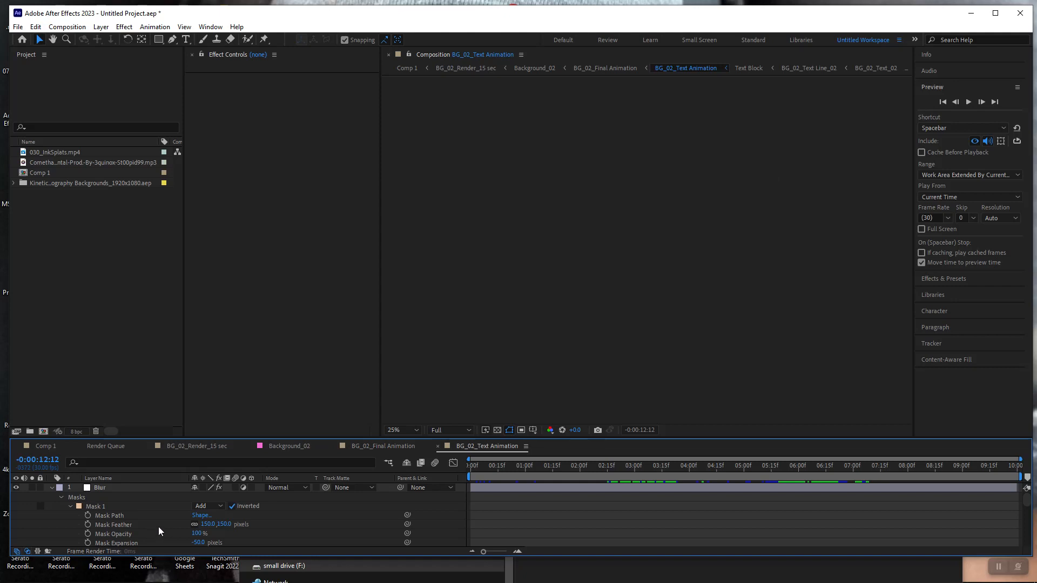
{"action": "left_click", "coordinate": [386, 448]}
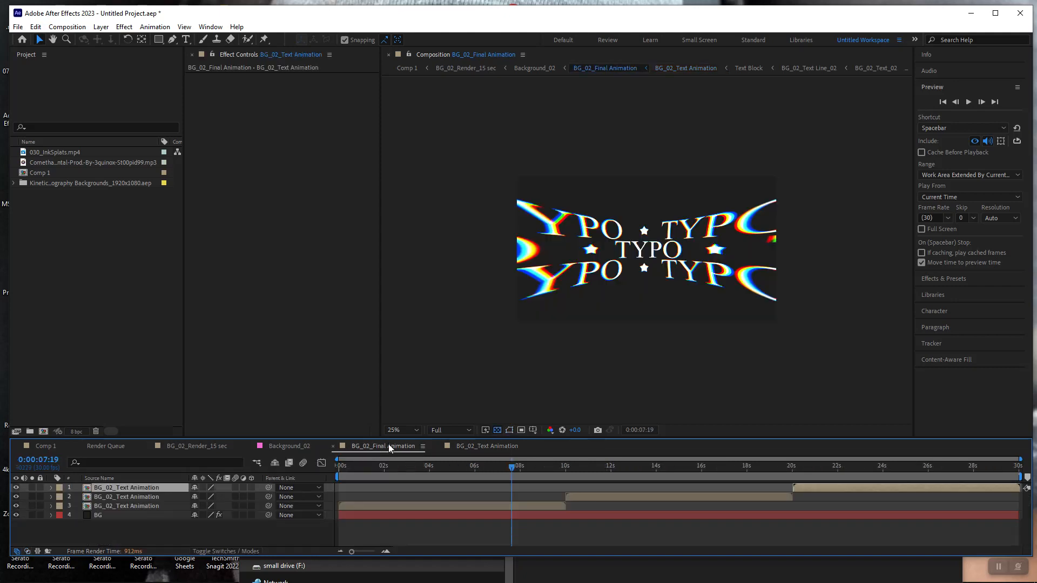
{"action": "left_click", "coordinate": [16, 516]}
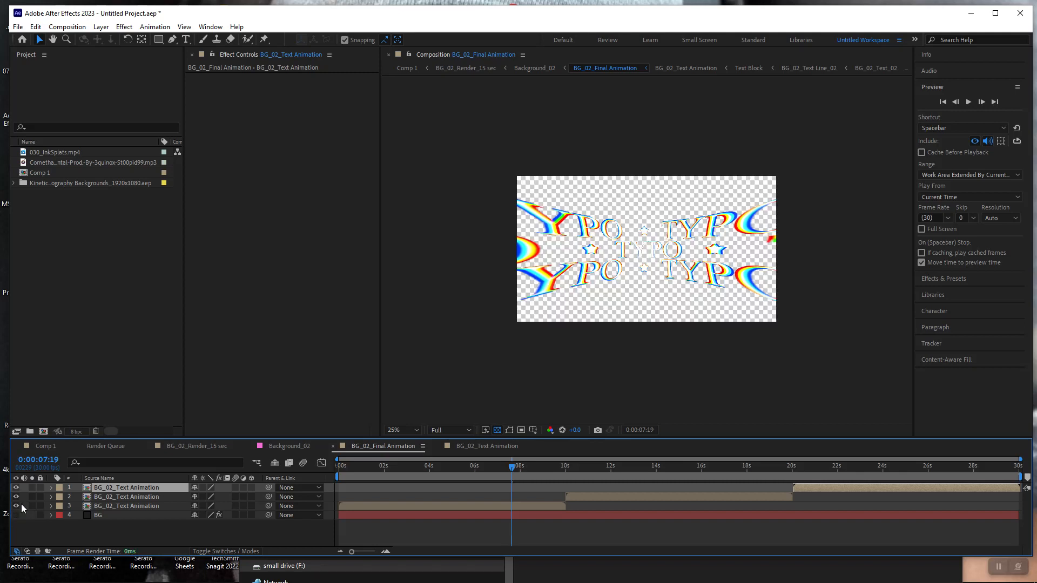
- Return to Comp 1 and scrub between about 6 and 9 seconds to check the typography over the ink splats
{"action": "left_click", "coordinate": [47, 446]}
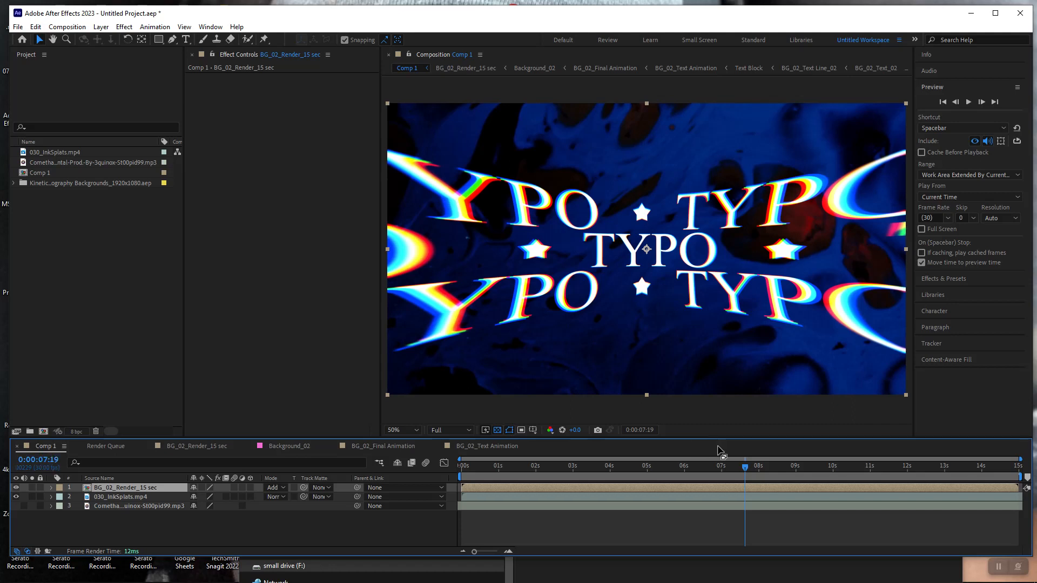
{"action": "left_click_drag", "start_coordinate": [746, 468], "coordinate": [701, 469]}
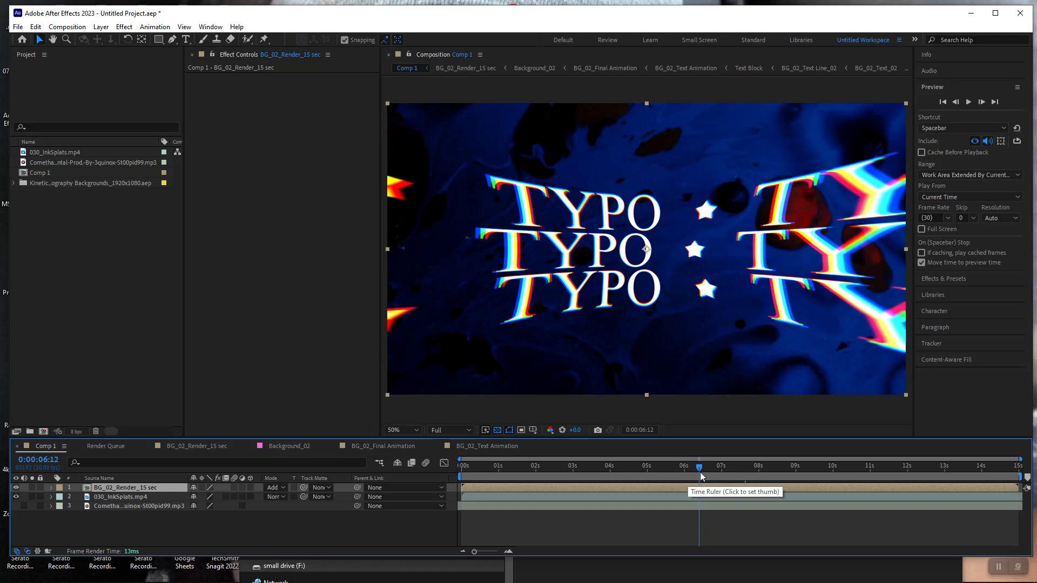
{"action": "left_click_drag", "start_coordinate": [704, 468], "coordinate": [814, 497]}
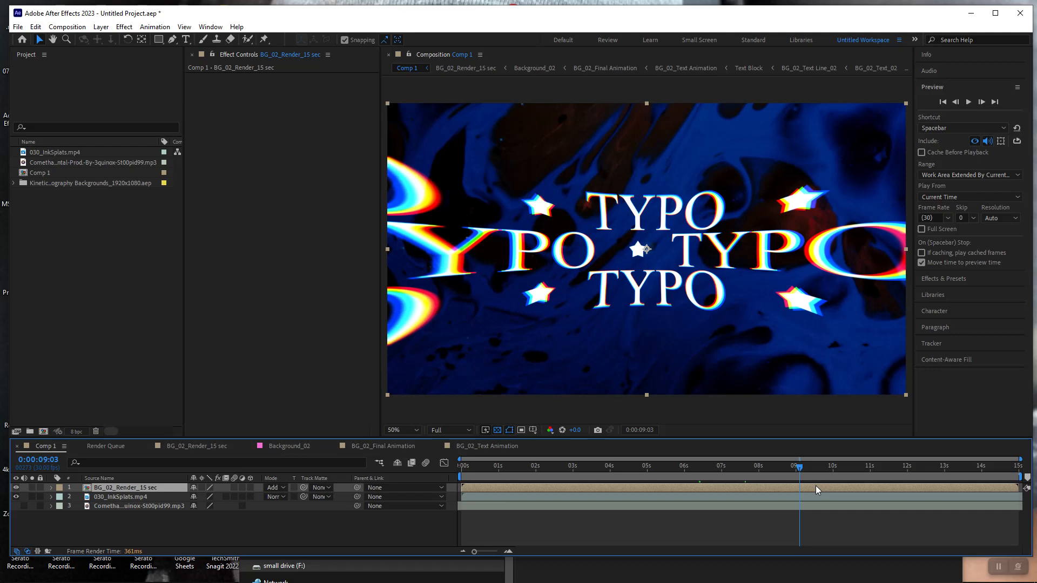
- In BG_02_Text Animation, collapse the Blur layer's properties and preview the opening frames at 50% magnification
{"action": "left_click", "coordinate": [493, 445]}
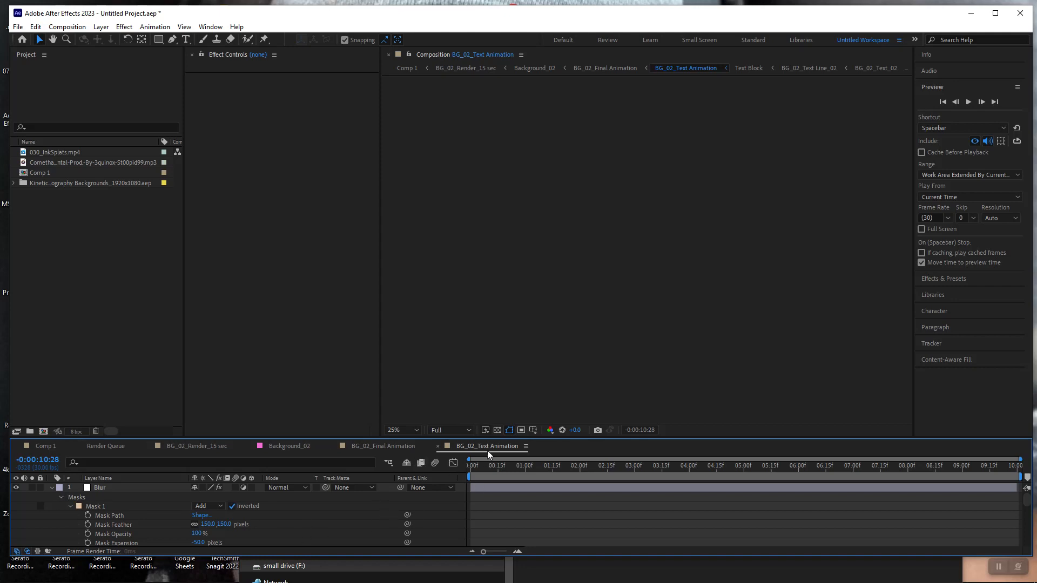
{"action": "left_click", "coordinate": [51, 488]}
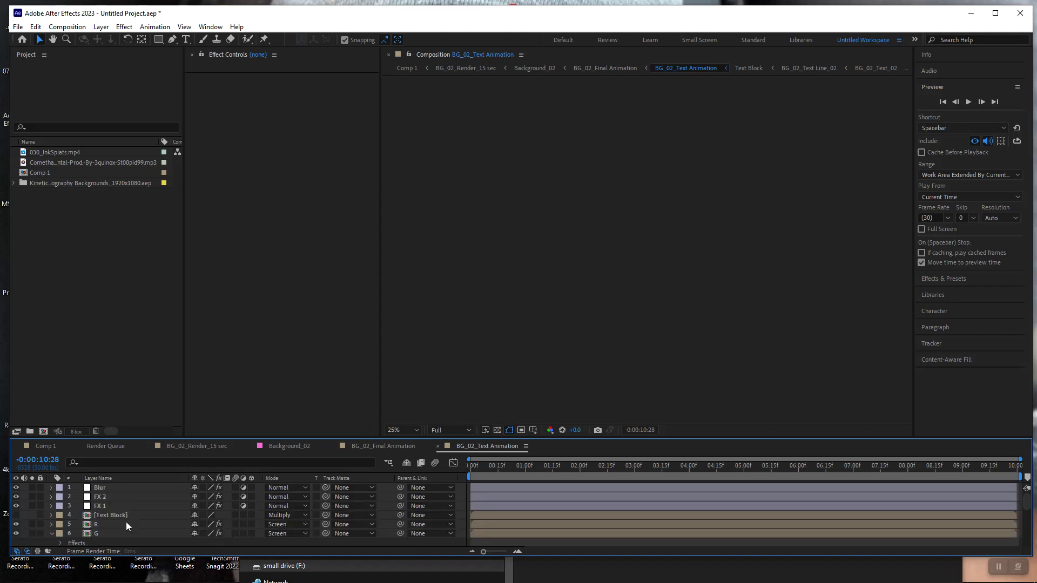
{"action": "left_click", "coordinate": [943, 102]}
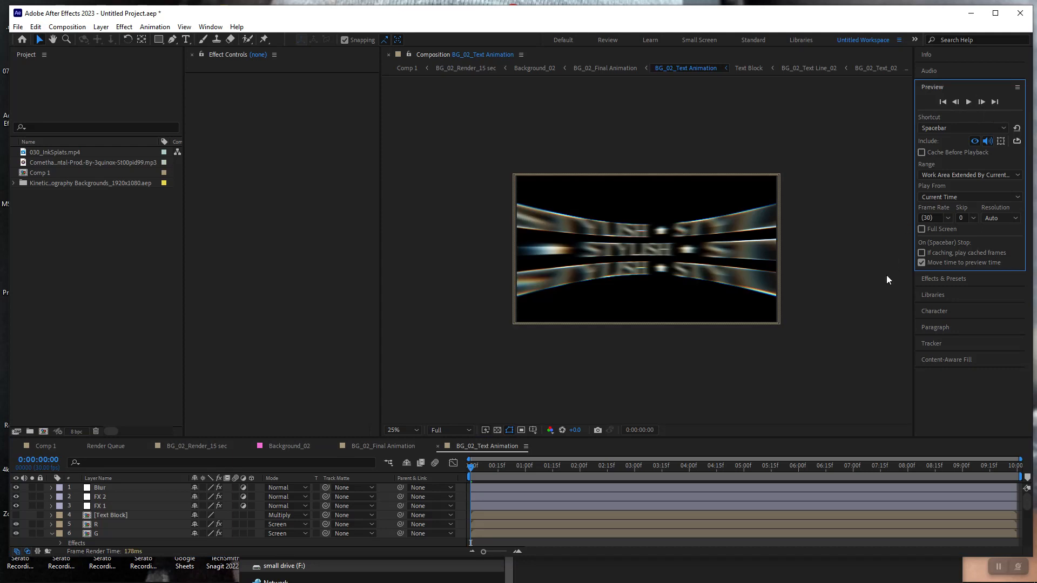
{"action": "key", "text": "period"}
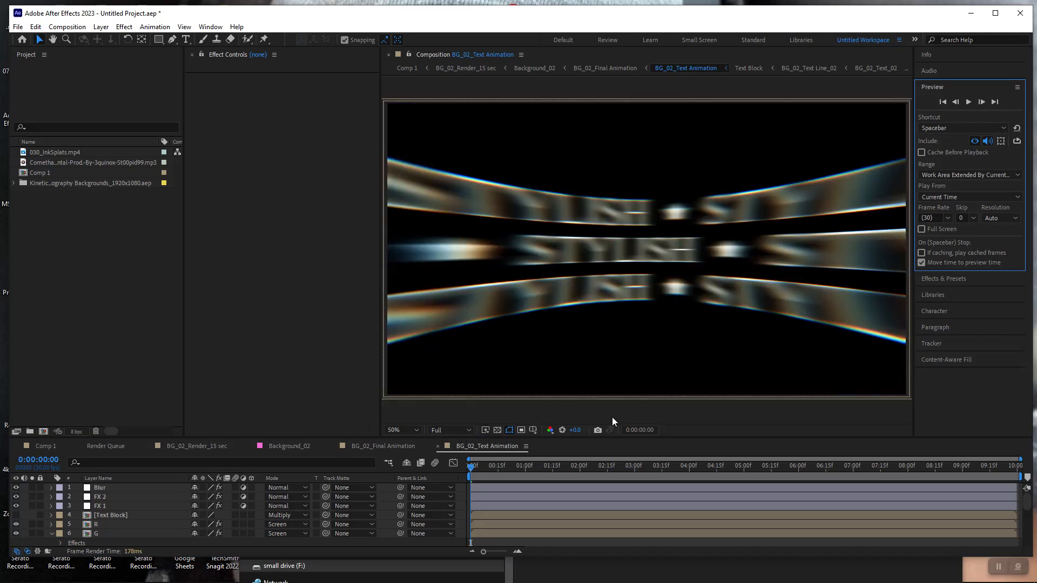
{"action": "left_click", "coordinate": [471, 467]}
{"action": "key", "text": "space"}
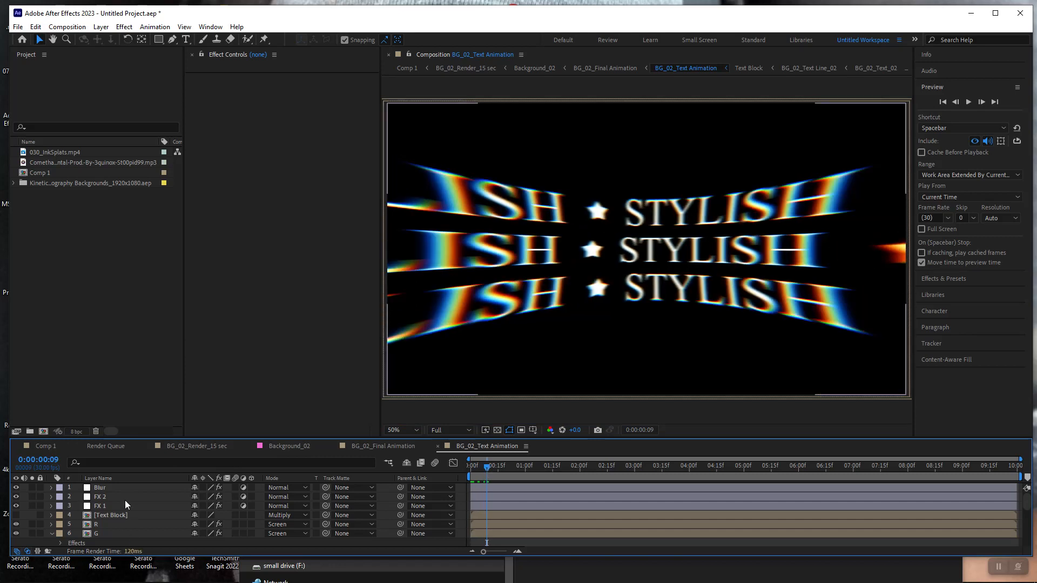
- Collapse the expanded properties of the G and B layers in BG_02_Text Animation
{"action": "scroll", "coordinate": [130, 506], "scroll_direction": "down", "scroll_amount": 3}
{"action": "scroll", "coordinate": [130, 505], "scroll_direction": "up", "scroll_amount": 3}
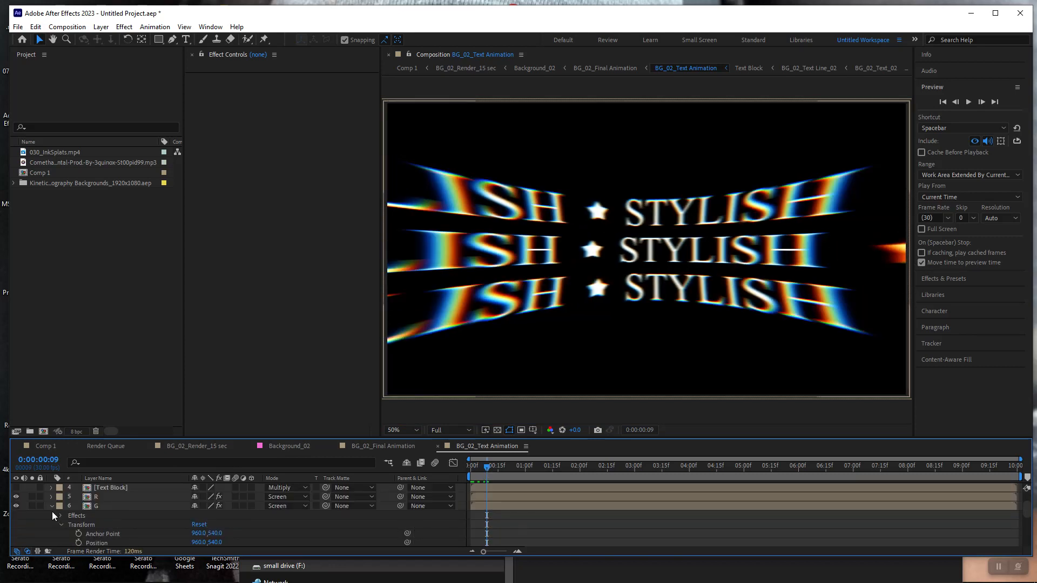
{"action": "left_click", "coordinate": [51, 506]}
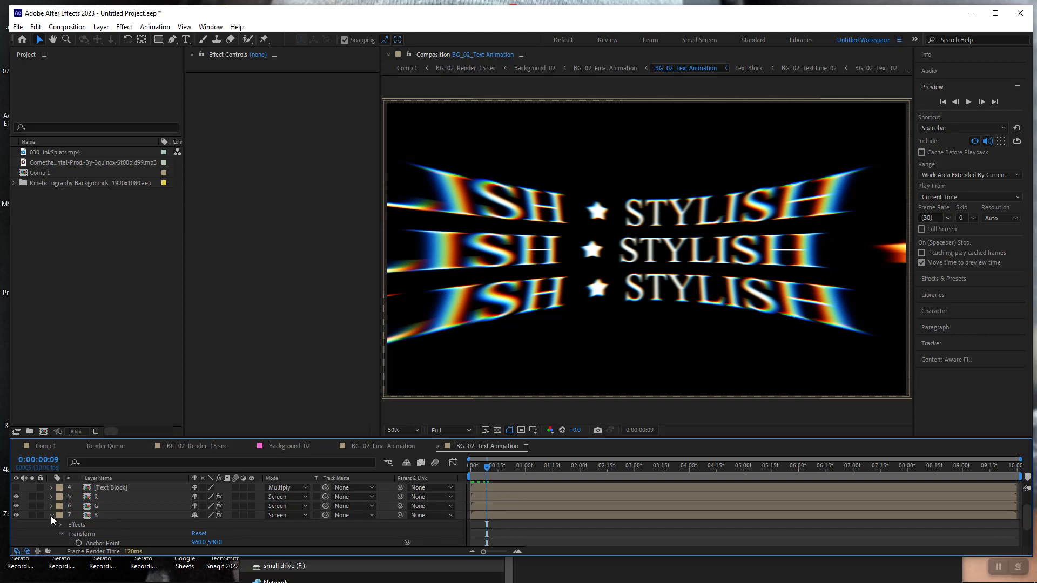
{"action": "left_click", "coordinate": [51, 515]}
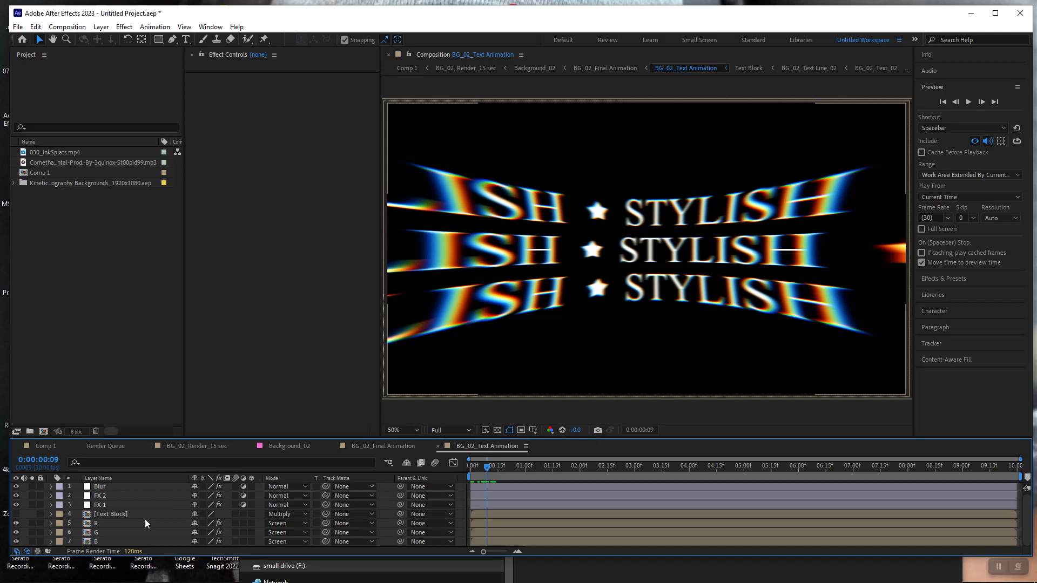
- Inspect the R layer in BG_02_Text Animation and open its nested Text Block composition
{"action": "left_click", "coordinate": [94, 515]}
{"action": "left_click", "coordinate": [91, 525]}
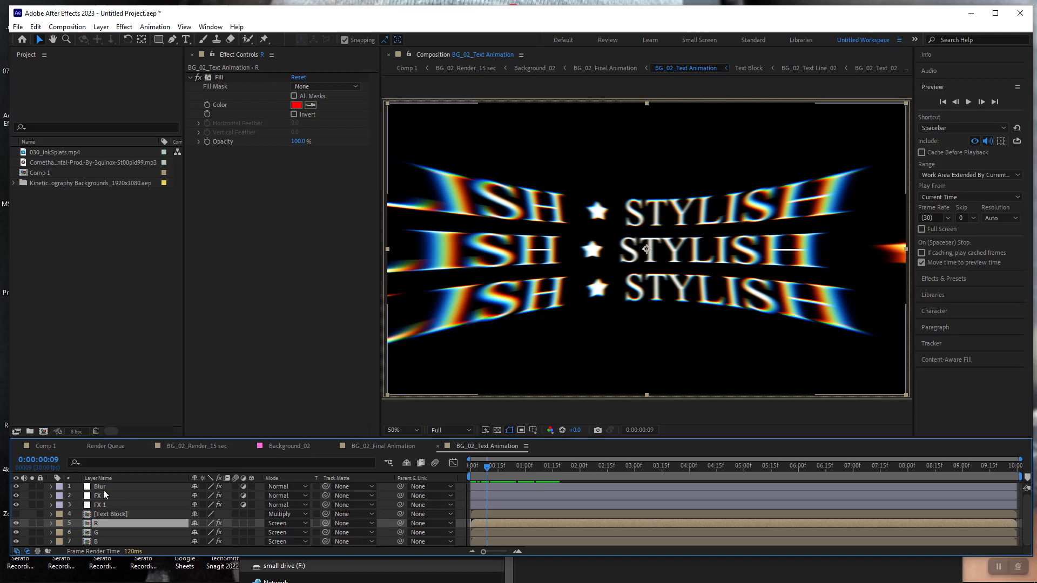
{"action": "left_click", "coordinate": [106, 517]}
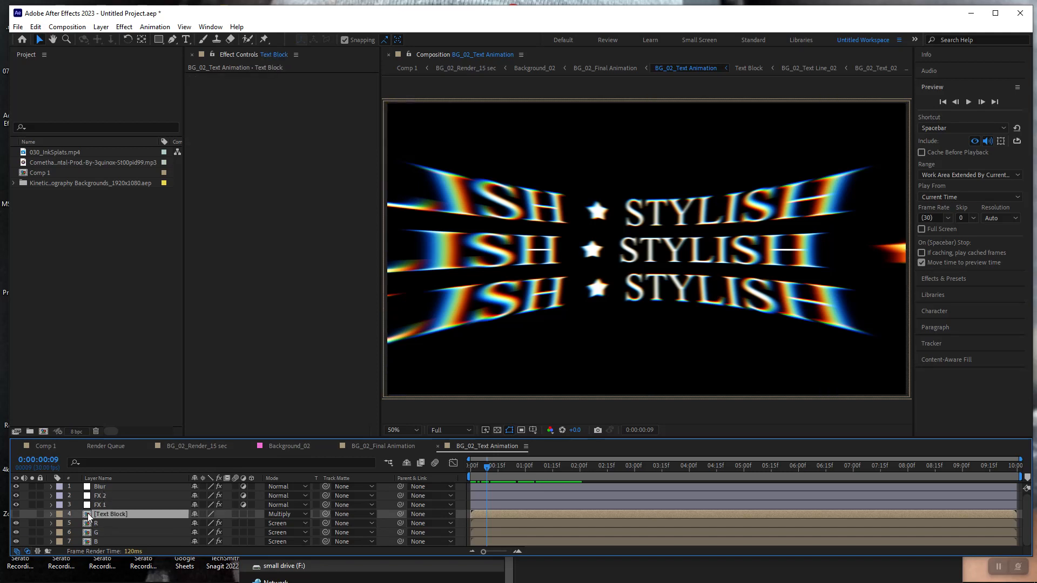
{"action": "double_click", "coordinate": [89, 515]}
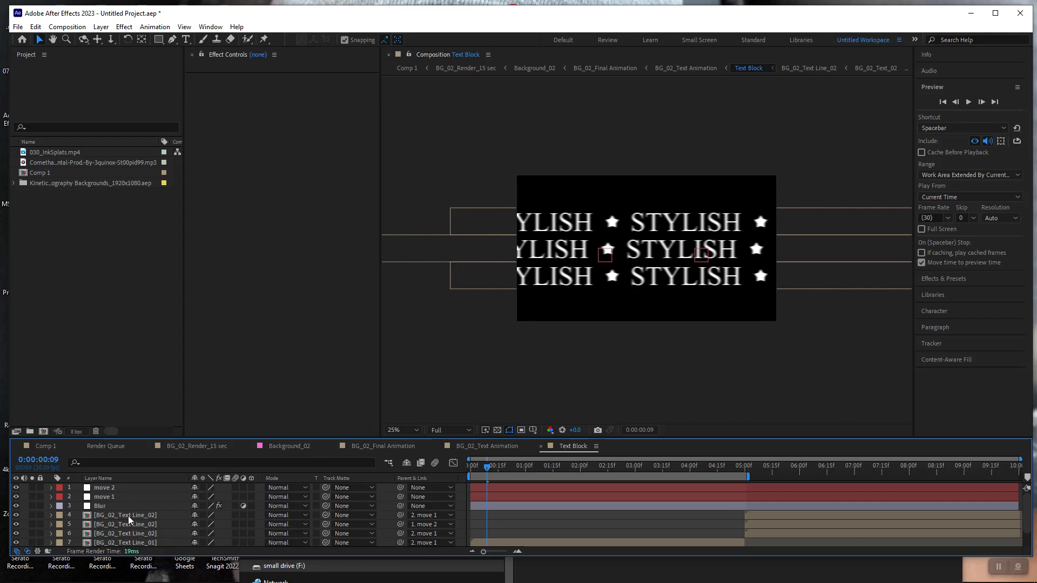
- From Text Block, open a nested BG_02_Text Line_01 composition and go into its BG_02_Text_01 composition
{"action": "scroll", "coordinate": [88, 519], "scroll_direction": "down", "scroll_amount": 1}
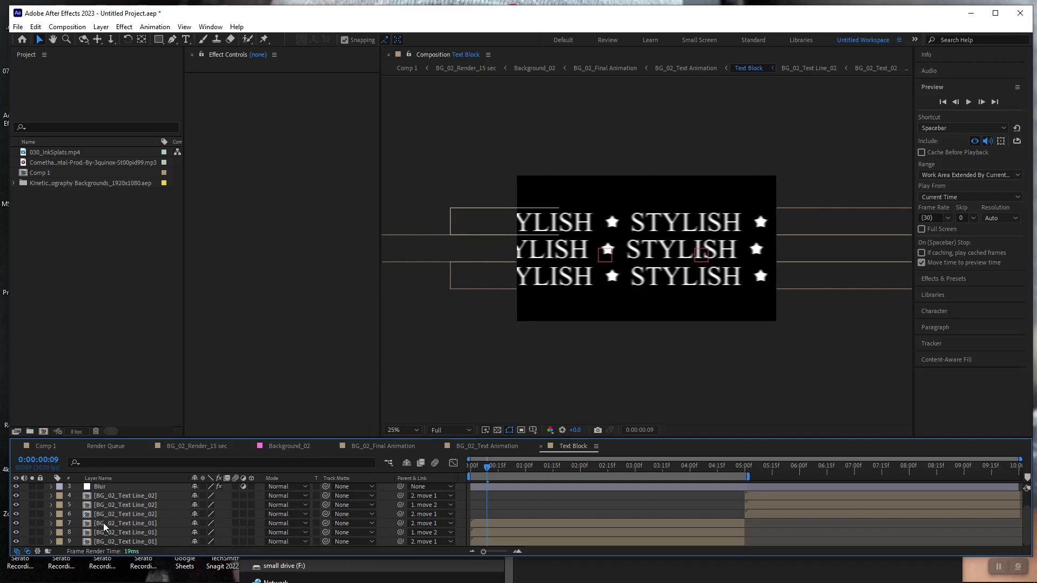
{"action": "double_click", "coordinate": [86, 542]}
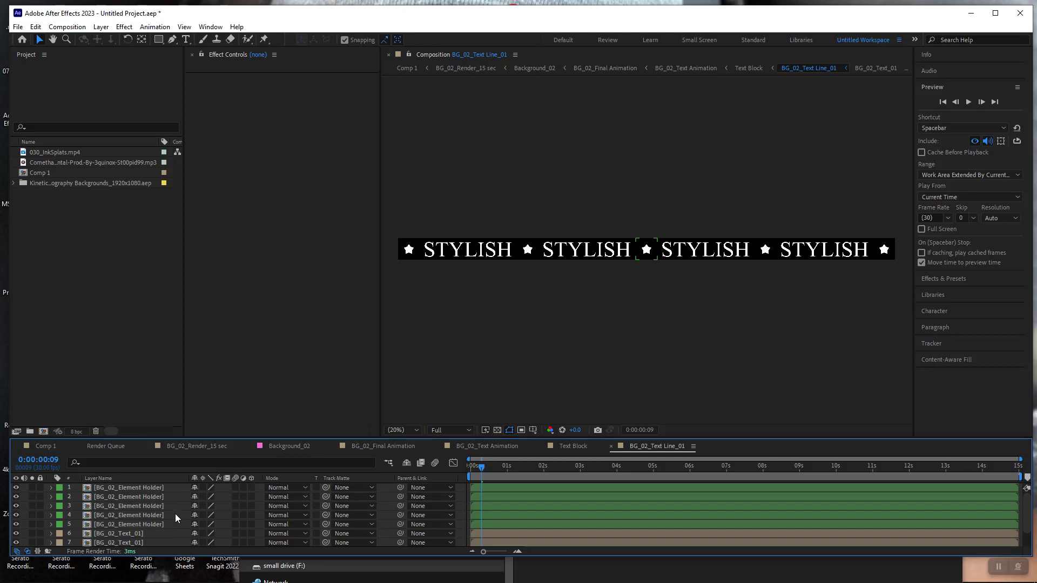
{"action": "scroll", "coordinate": [163, 532], "scroll_direction": "down", "scroll_amount": 1}
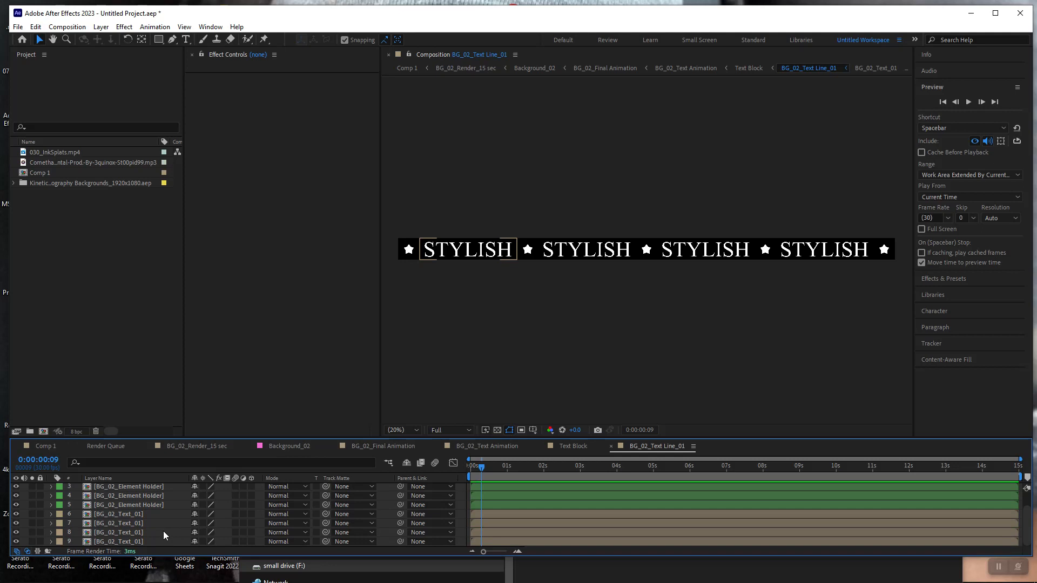
{"action": "scroll", "coordinate": [164, 534], "scroll_direction": "up", "scroll_amount": 1}
{"action": "scroll", "coordinate": [163, 530], "scroll_direction": "down", "scroll_amount": 1}
{"action": "double_click", "coordinate": [86, 515]}
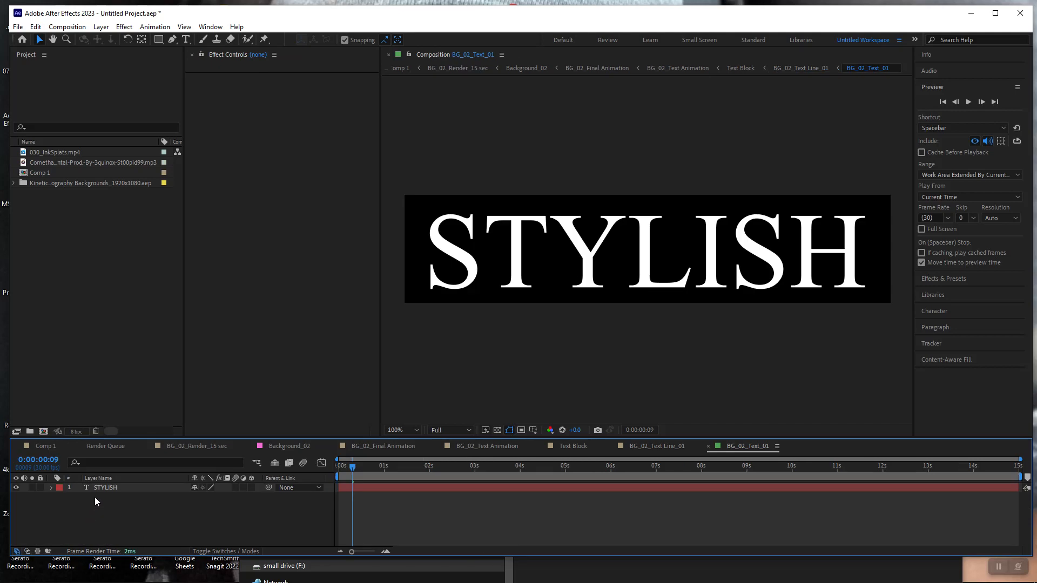
- Replace the STYLISH text in BG_02_Text_01 with HOW 2 AE
{"action": "double_click", "coordinate": [102, 487]}
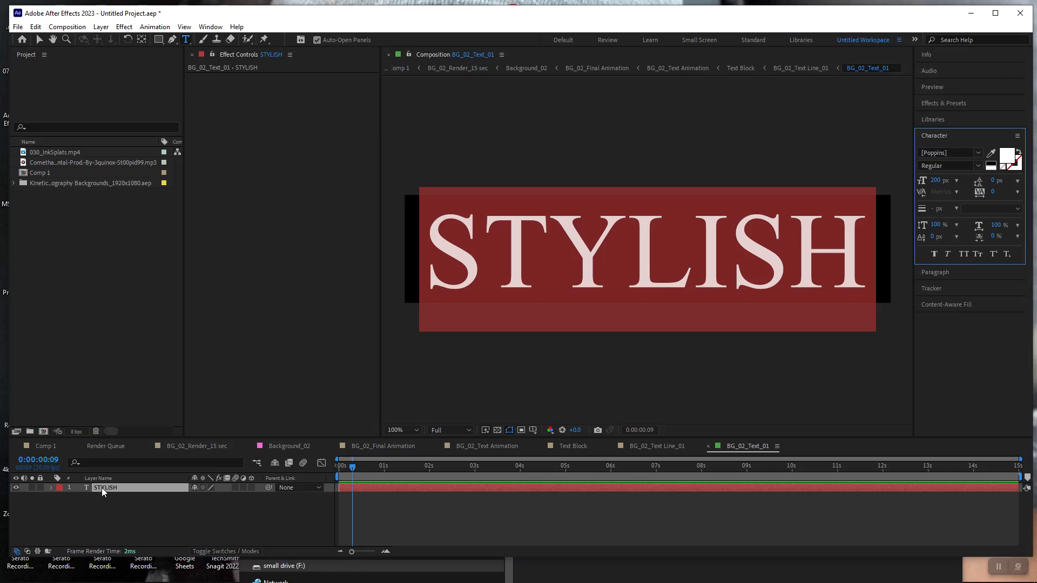
{"action": "type", "text": "HO"}
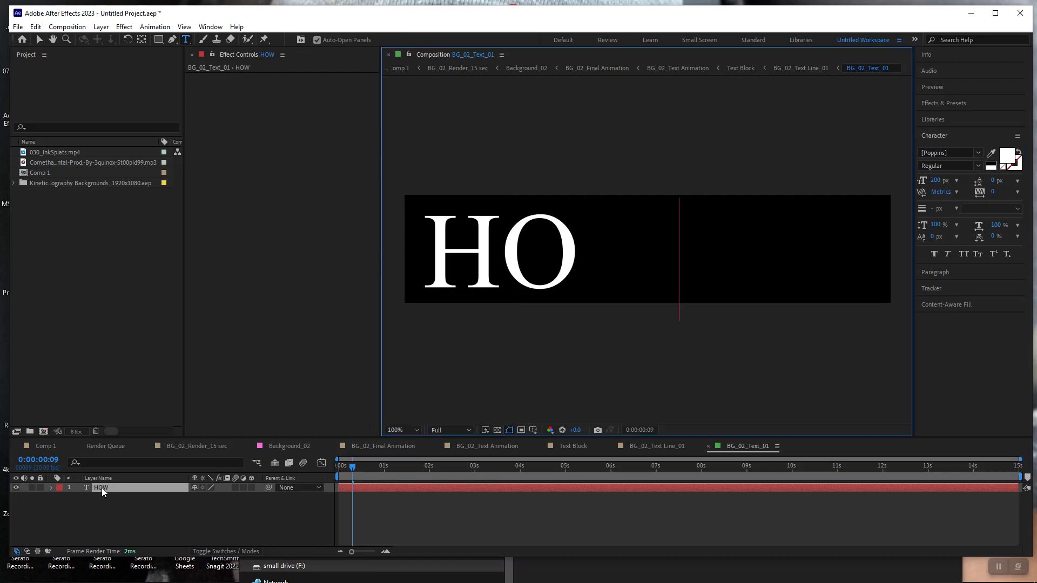
{"action": "type", "text": "W"}
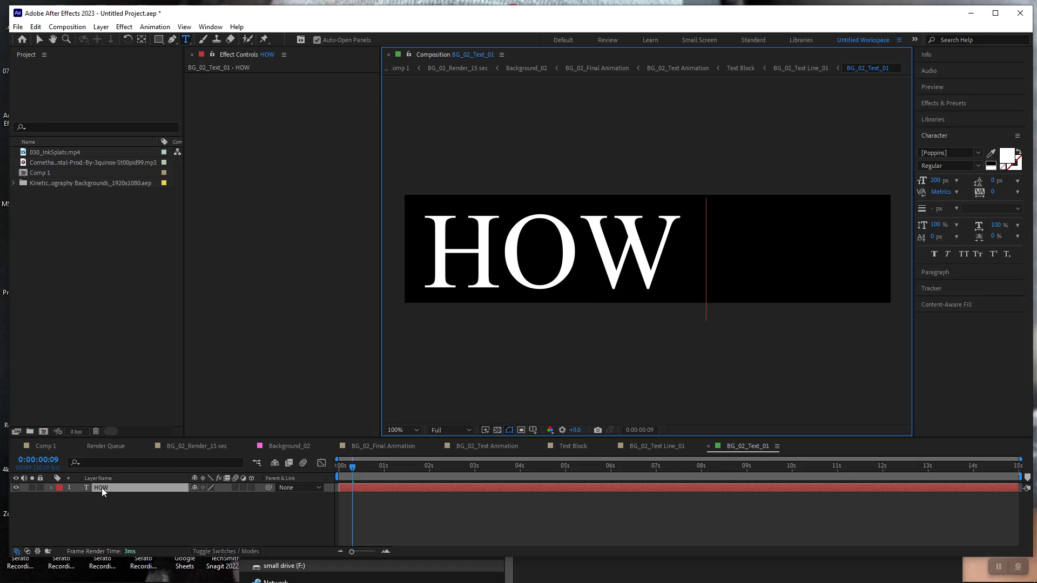
{"action": "type", "text": " 3"}
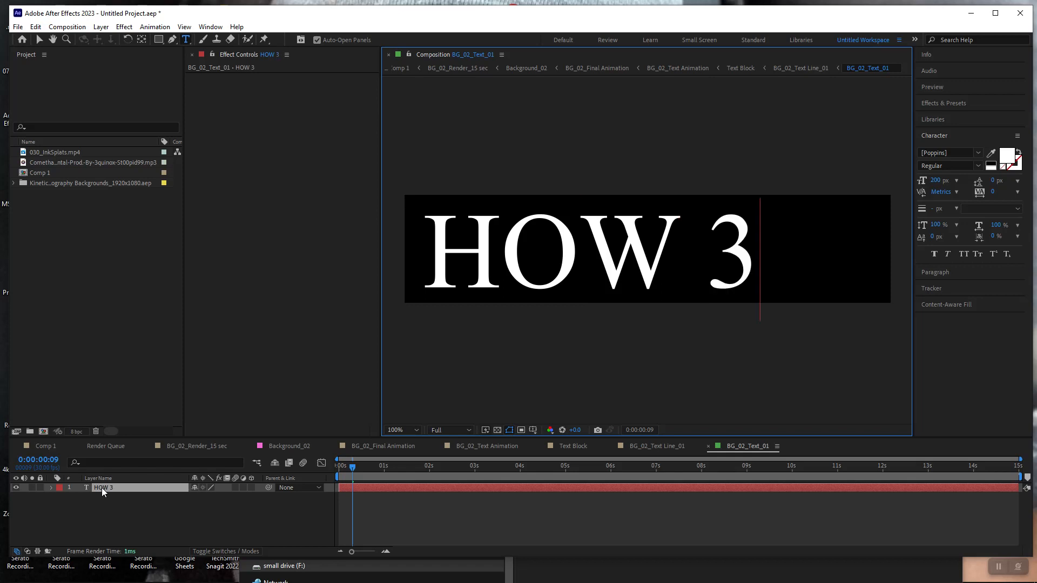
{"action": "key", "text": "BackSpace"}
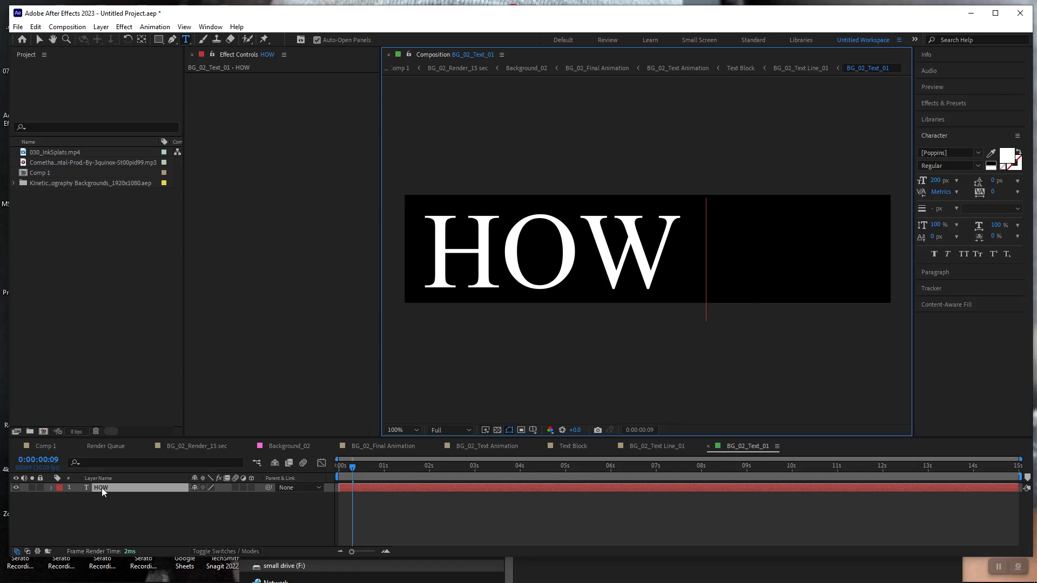
{"action": "type", "text": "2 "}
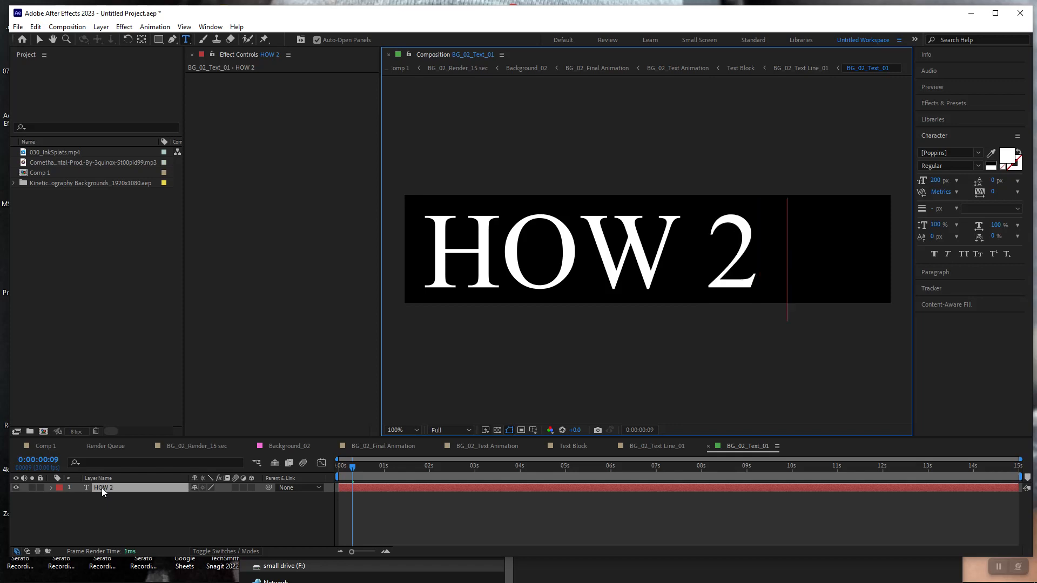
{"action": "type", "text": "AE"}
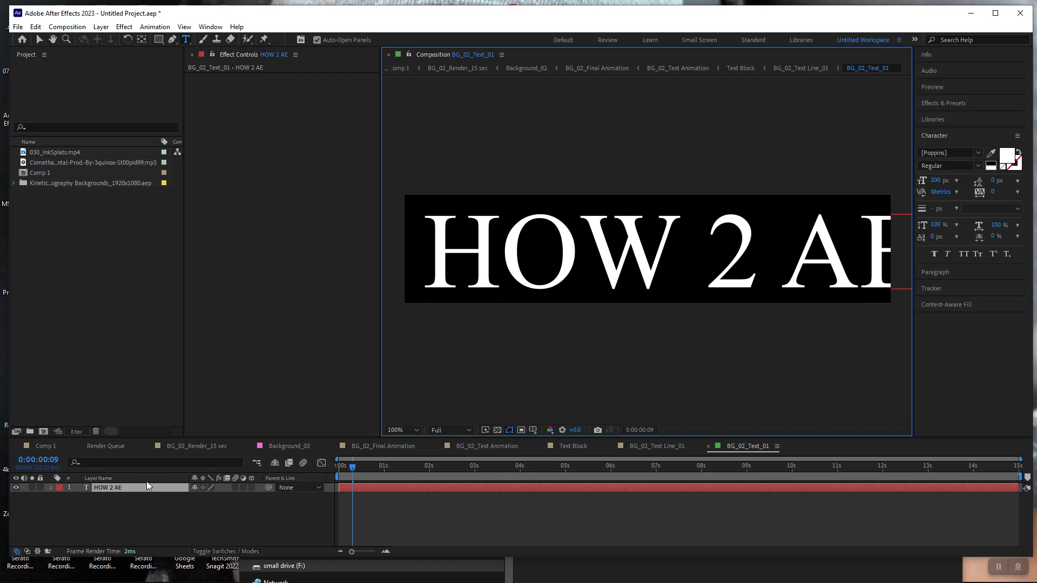
{"action": "left_click", "coordinate": [121, 487]}
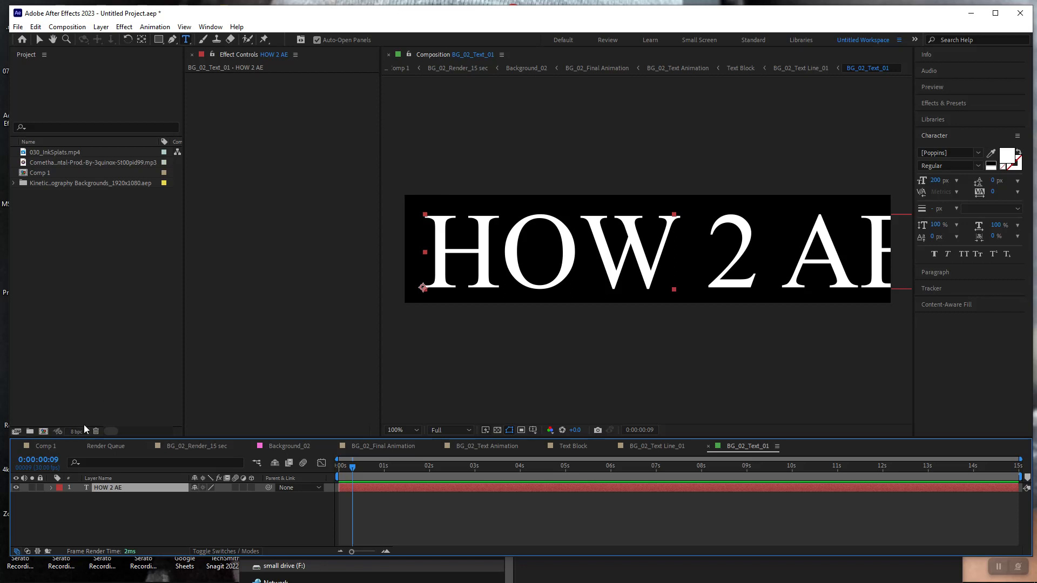
- Move the HOW 2 AE layer's anchor point to the centre of the text and re-enable view refreshing
{"action": "double_click", "coordinate": [116, 487]}
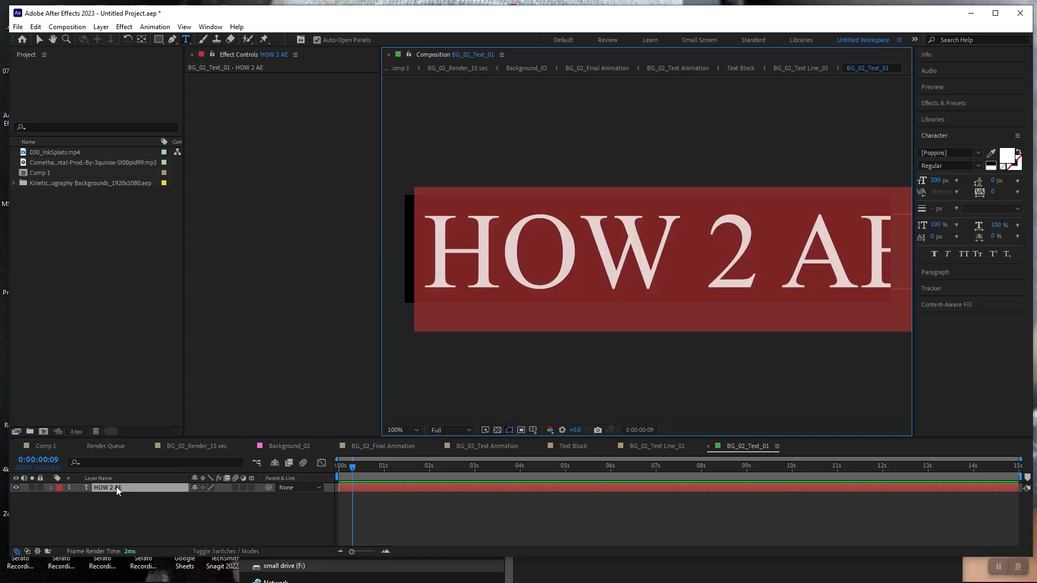
{"action": "left_click", "coordinate": [115, 487]}
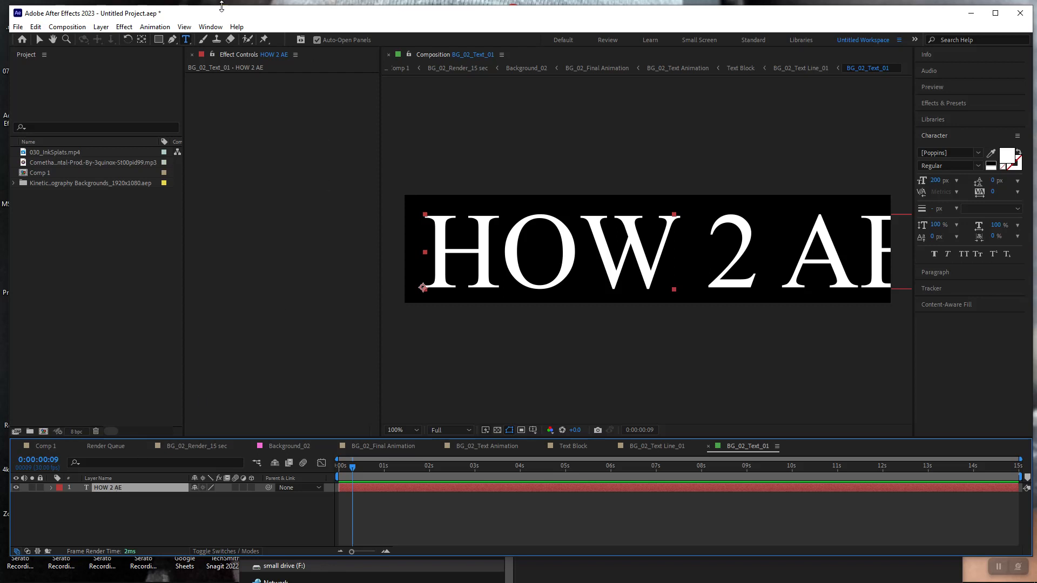
{"action": "left_click", "coordinate": [142, 40]}
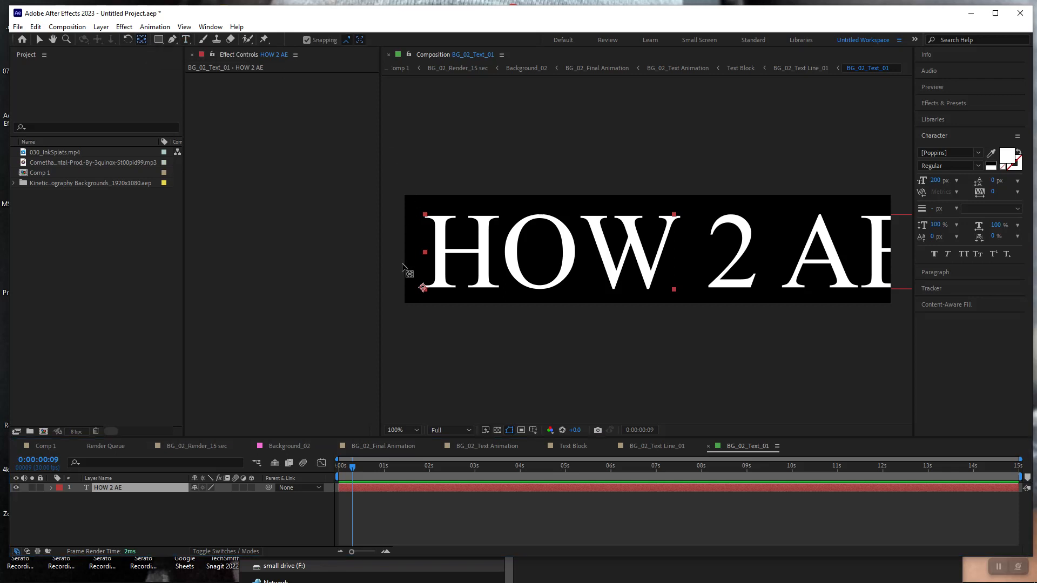
{"action": "left_click", "coordinate": [423, 286]}
{"action": "left_click_drag", "start_coordinate": [423, 287], "coordinate": [673, 253]}
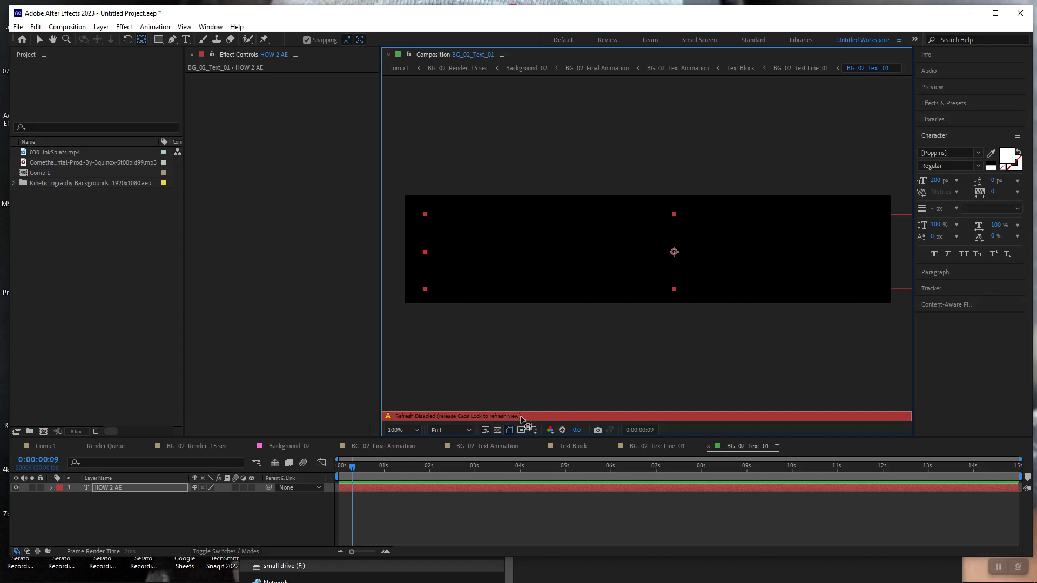
{"action": "key", "text": "Caps_Lock"}
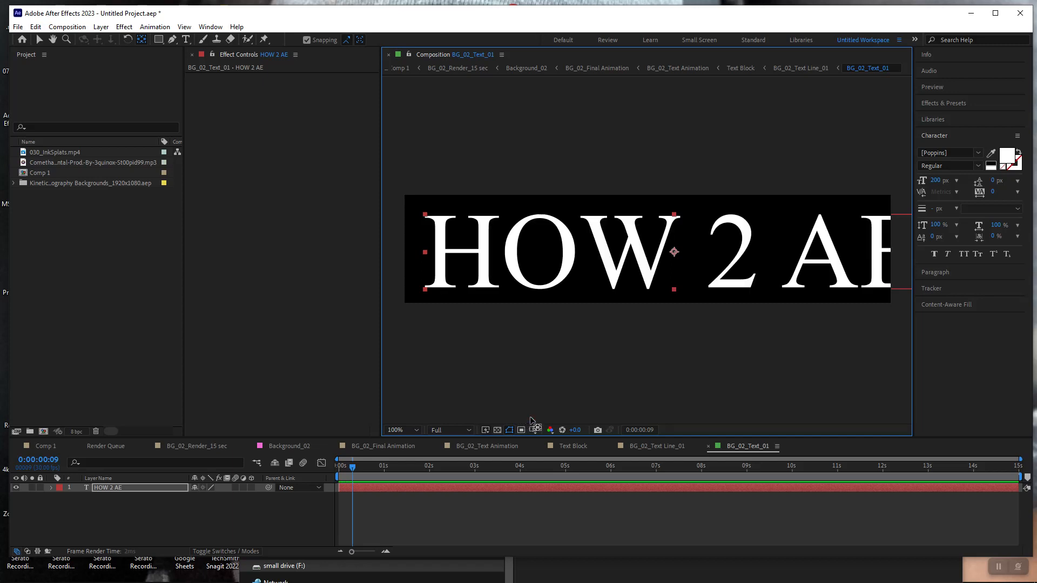
- Scale the HOW 2 AE text down to fit inside the composition frame and reposition it near the centre
{"action": "left_click", "coordinate": [39, 40]}
{"action": "left_click_drag", "start_coordinate": [426, 216], "coordinate": [472, 223]}
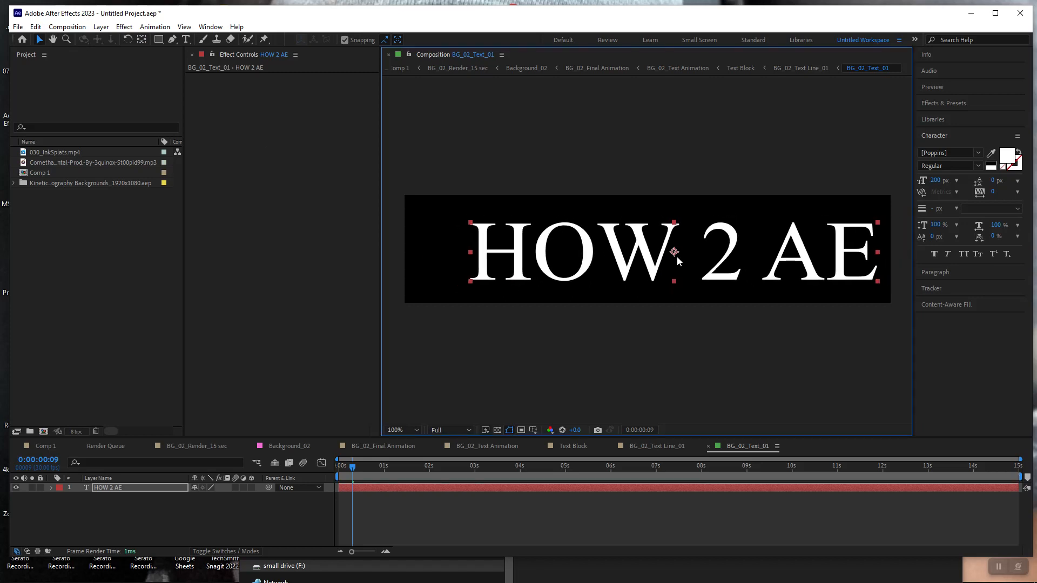
{"action": "left_click_drag", "start_coordinate": [673, 252], "coordinate": [649, 250]}
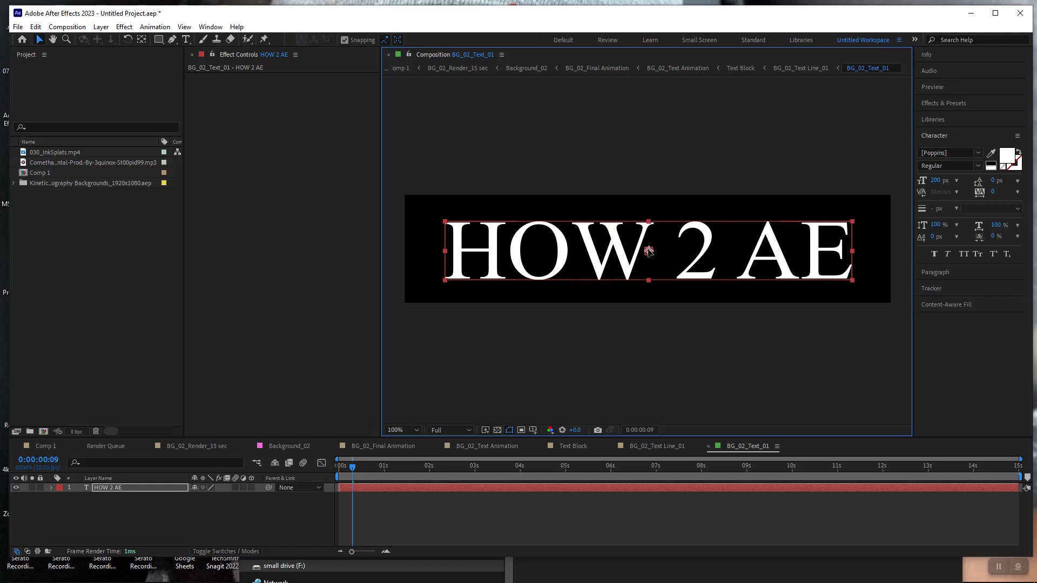
{"action": "left_click_drag", "start_coordinate": [648, 250], "coordinate": [648, 251]}
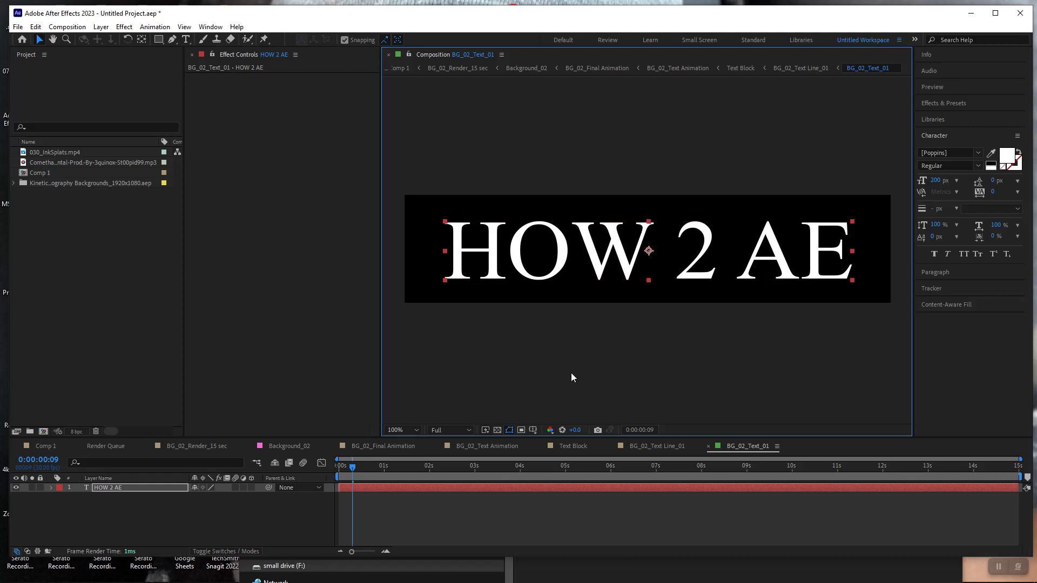
- Show the Title/Action Safe guides and line up the HOW 2 AE text's anchor point with the centre mark
{"action": "left_click", "coordinate": [532, 430]}
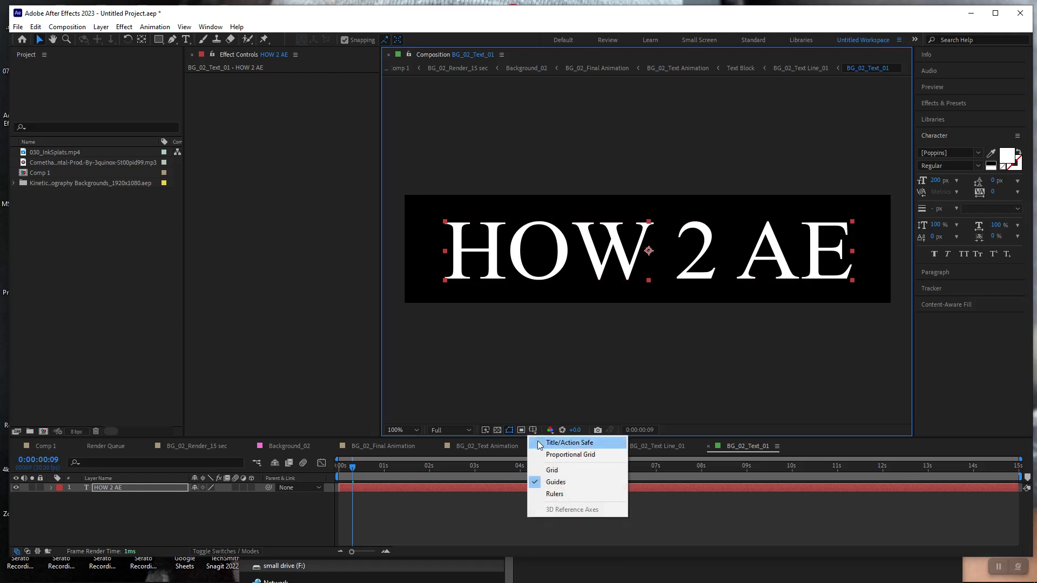
{"action": "left_click", "coordinate": [558, 444]}
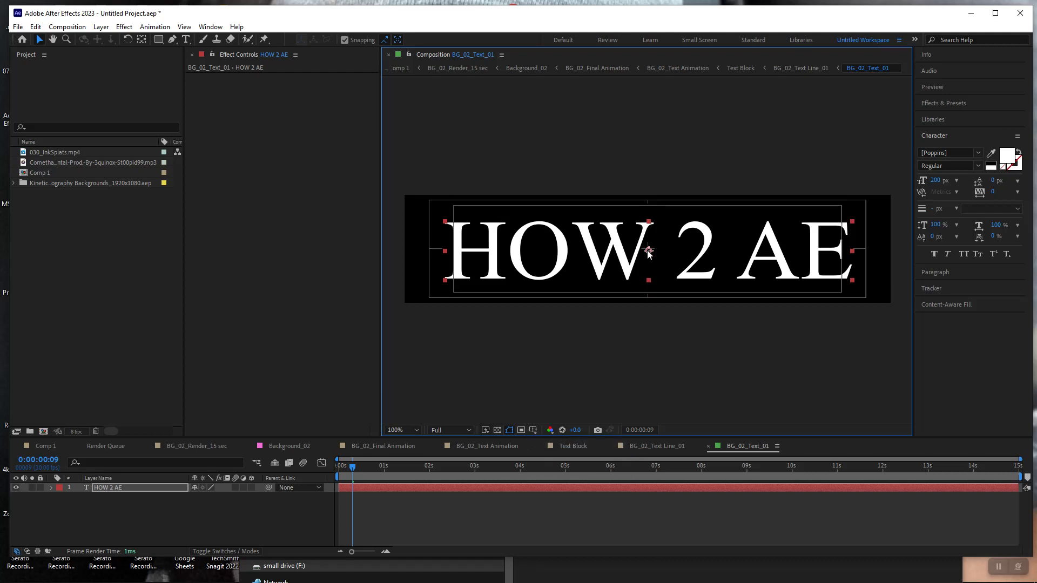
{"action": "left_click_drag", "start_coordinate": [648, 250], "coordinate": [648, 250]}
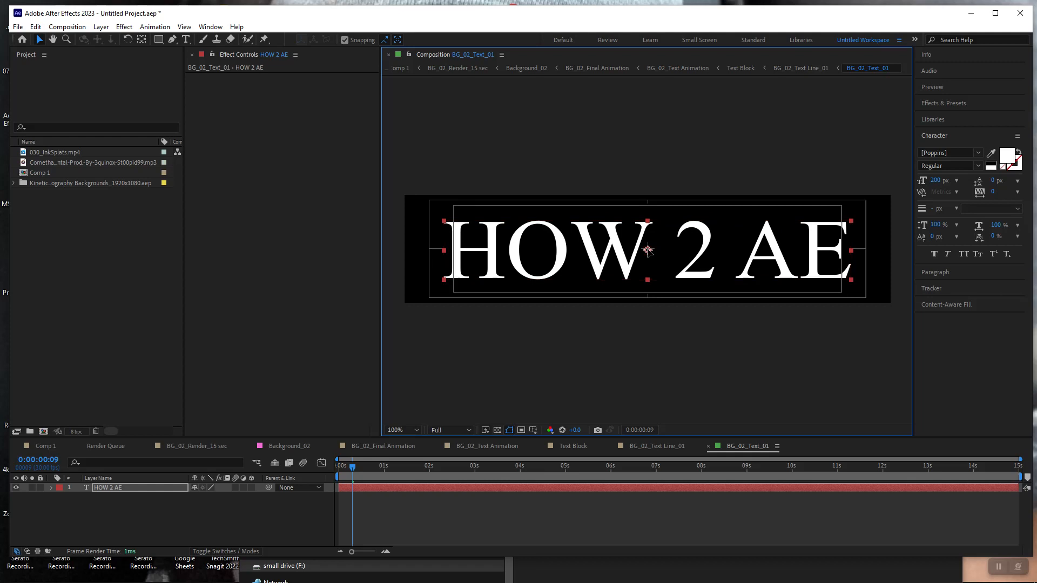
{"action": "double_click", "coordinate": [648, 250]}
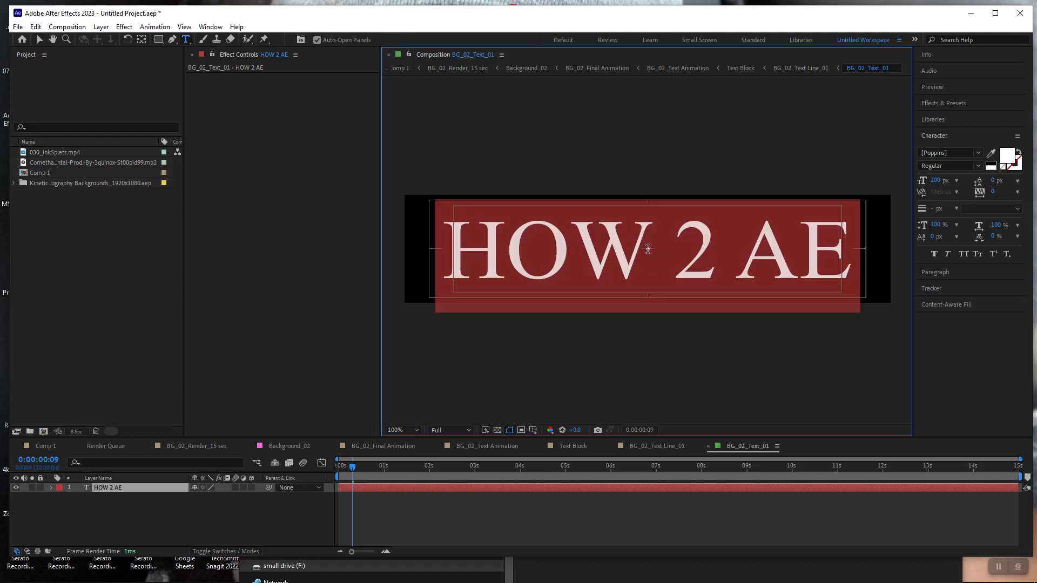
{"action": "left_click", "coordinate": [155, 492]}
{"action": "left_click", "coordinate": [38, 40]}
{"action": "left_click_drag", "start_coordinate": [648, 250], "coordinate": [649, 249]}
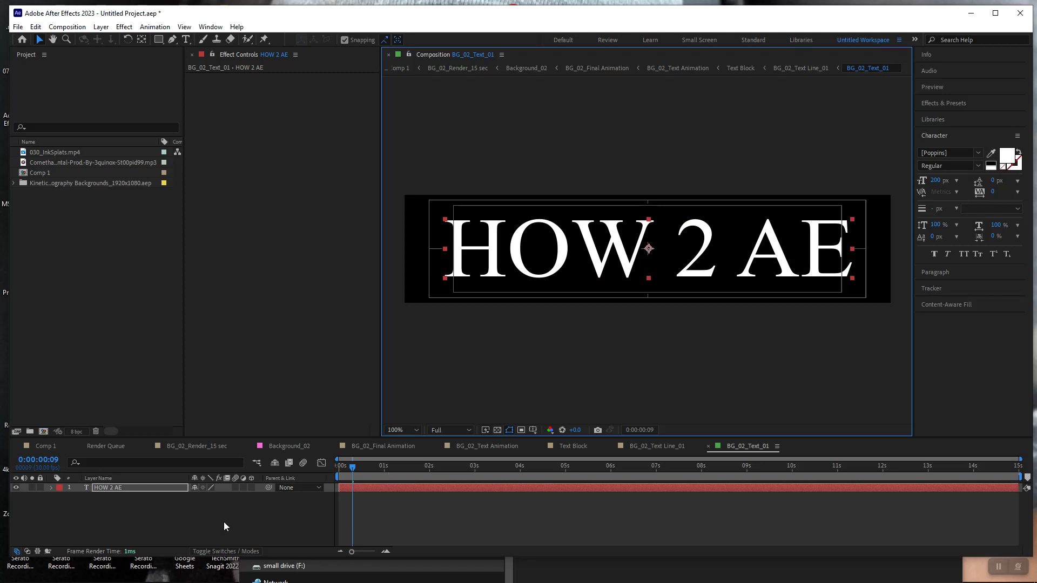
- Return to Comp 1 and preview the first 4 seconds or so with the HOW 2 AE text
{"action": "left_click", "coordinate": [47, 447]}
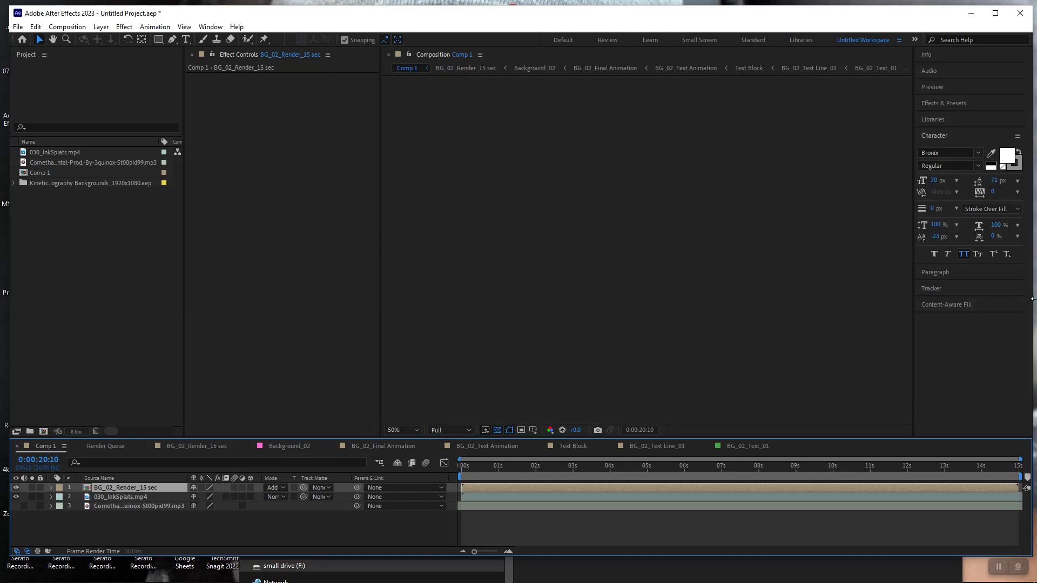
{"action": "left_click", "coordinate": [960, 84]}
{"action": "left_click", "coordinate": [944, 101]}
{"action": "left_click", "coordinate": [968, 100]}
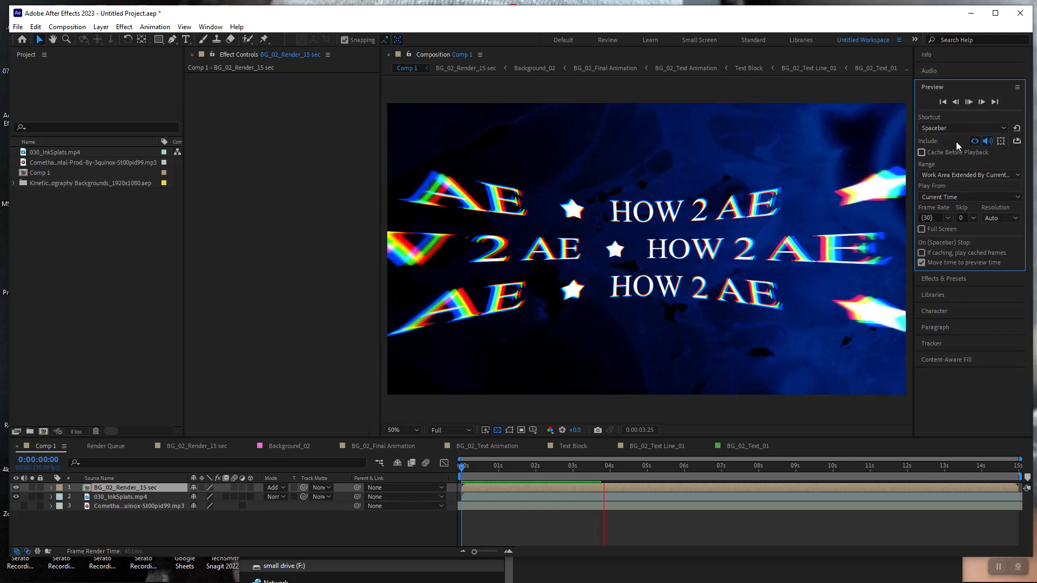
{"action": "left_click", "coordinate": [970, 103]}
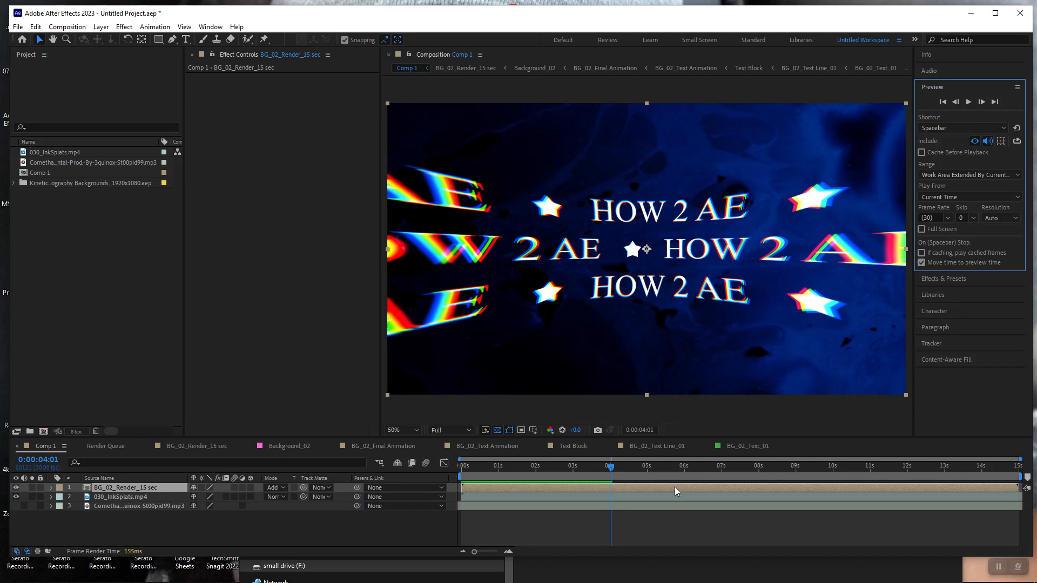
- Open the BG_02_Text_01 composition and play it briefly from the start to bring the HOW 2 AE text into view
{"action": "left_click", "coordinate": [758, 449]}
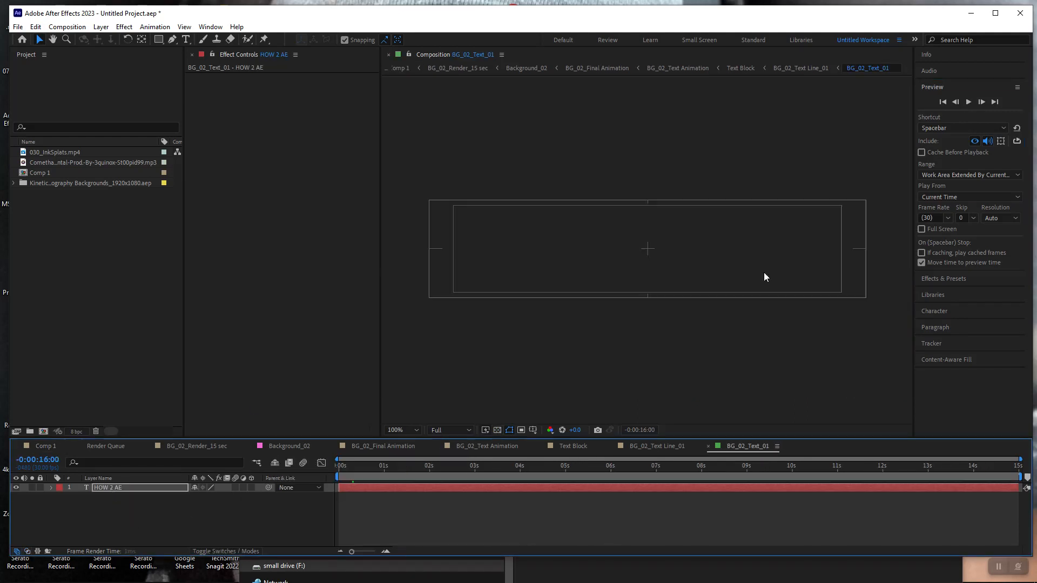
{"action": "left_click", "coordinate": [968, 102]}
{"action": "left_click", "coordinate": [968, 103]}
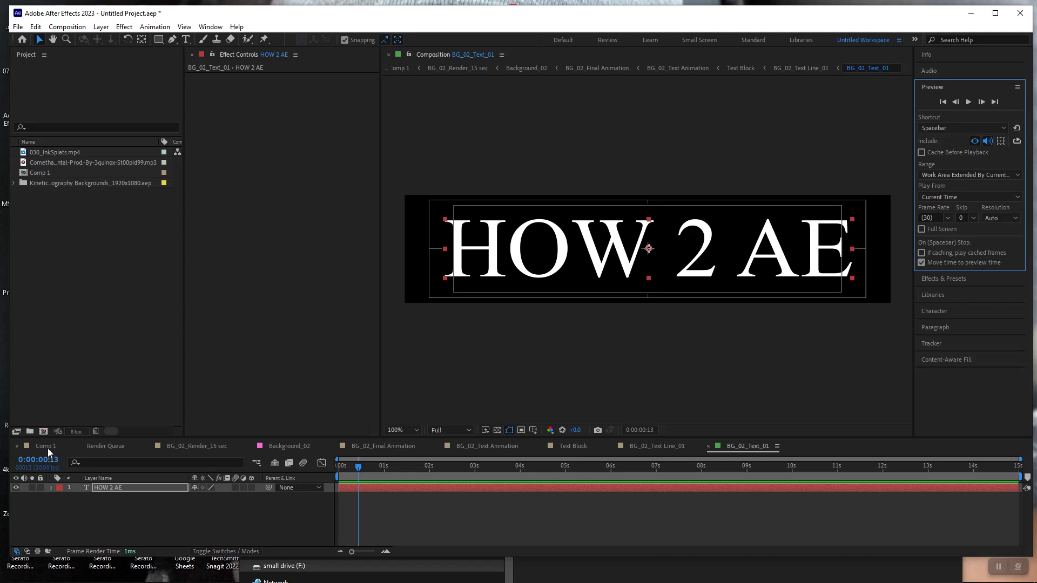
- Change the HOW 2 AE text's font to Impact and mark Impact as a favourite font
{"action": "double_click", "coordinate": [112, 487]}
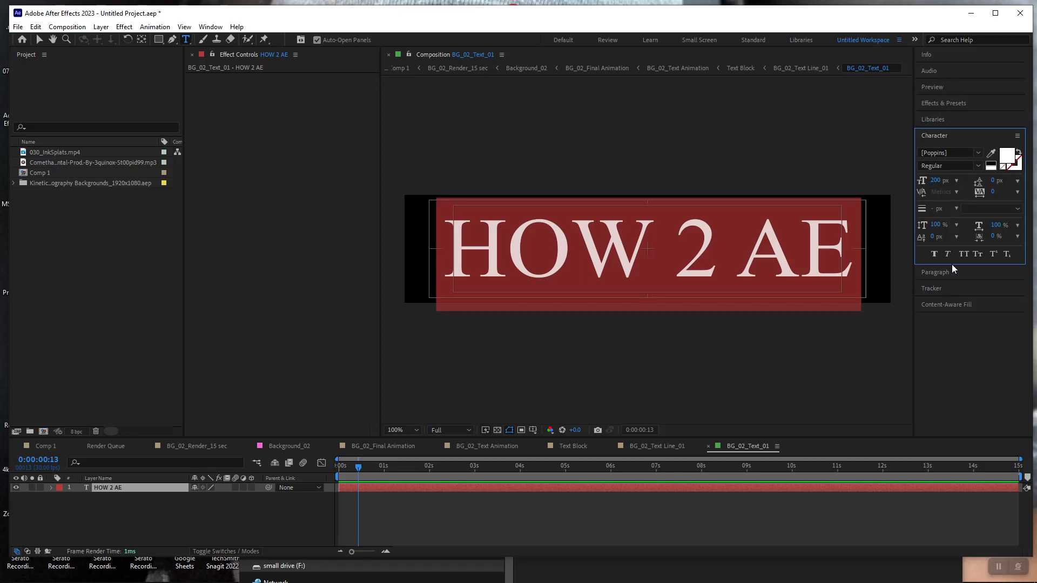
{"action": "left_click", "coordinate": [979, 154]}
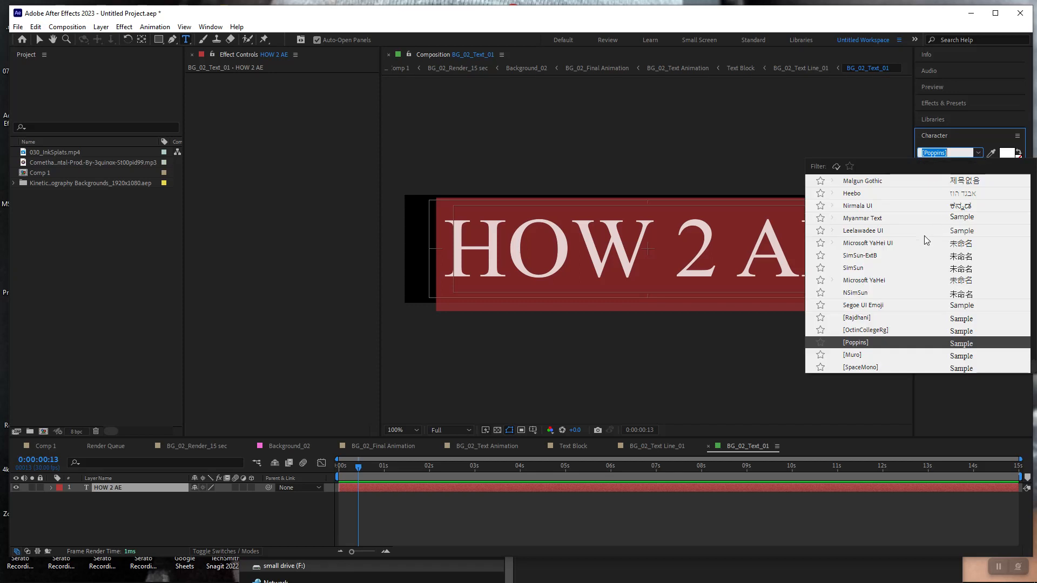
{"action": "scroll", "coordinate": [913, 240], "scroll_direction": "down", "scroll_amount": 10}
{"action": "scroll", "coordinate": [894, 247], "scroll_direction": "up", "scroll_amount": 15}
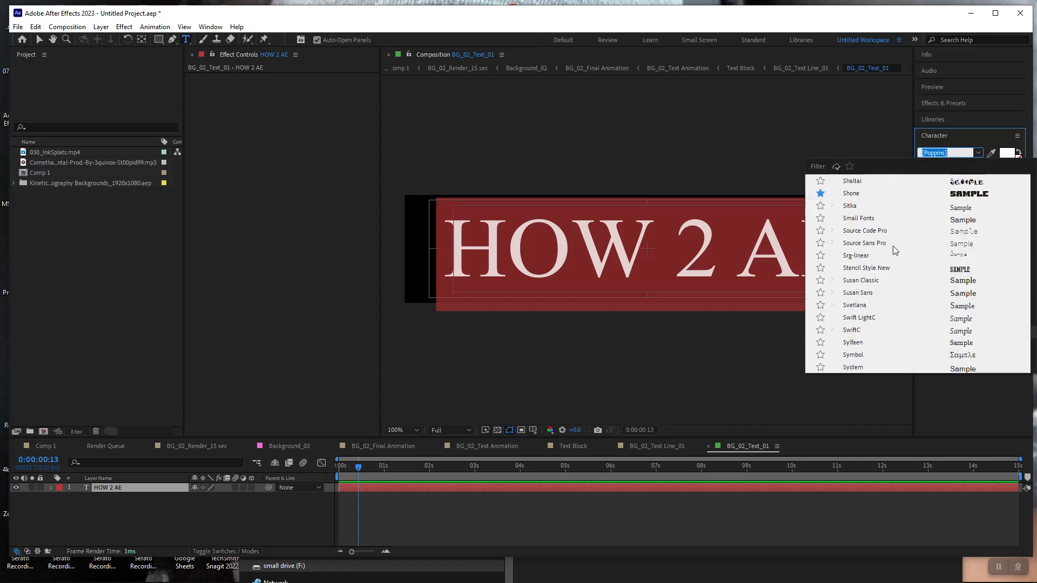
{"action": "scroll", "coordinate": [894, 247], "scroll_direction": "up", "scroll_amount": 15}
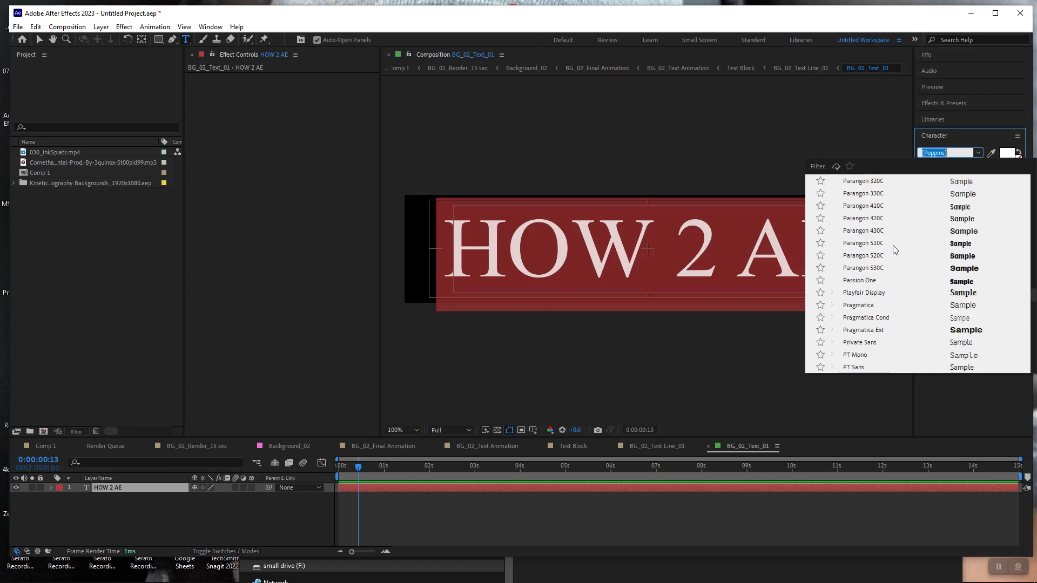
{"action": "scroll", "coordinate": [837, 225], "scroll_direction": "up", "scroll_amount": 10}
{"action": "scroll", "coordinate": [850, 232], "scroll_direction": "up", "scroll_amount": 3}
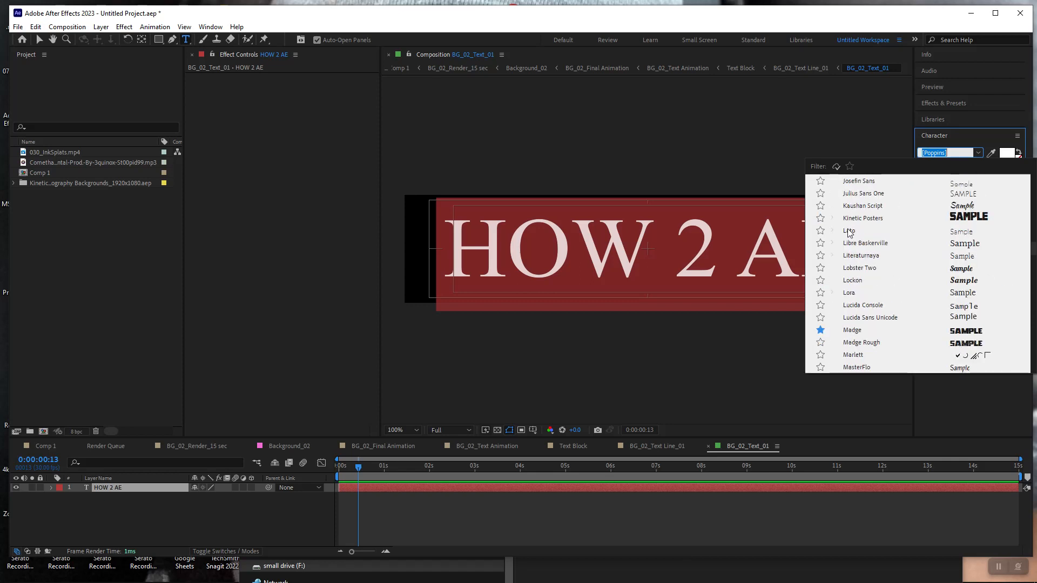
{"action": "scroll", "coordinate": [850, 232], "scroll_direction": "up", "scroll_amount": 6}
{"action": "scroll", "coordinate": [850, 232], "scroll_direction": "up", "scroll_amount": 5}
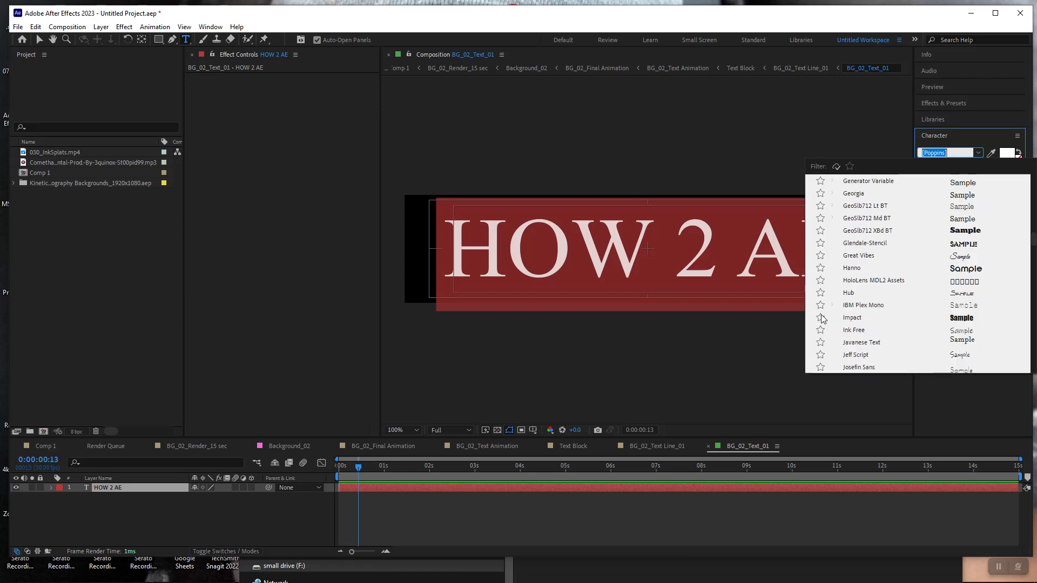
{"action": "left_click", "coordinate": [821, 318]}
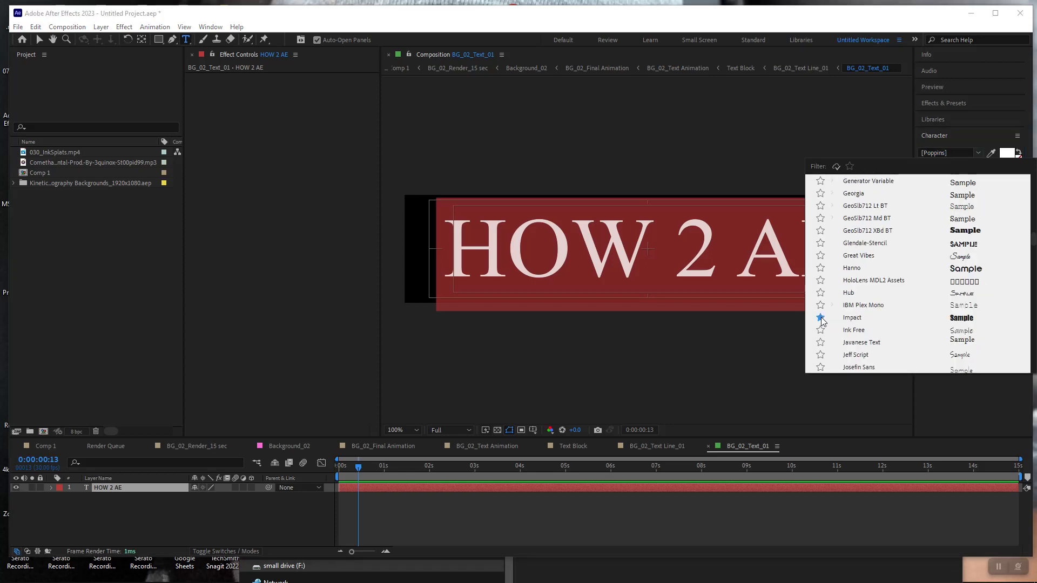
{"action": "left_click", "coordinate": [854, 319]}
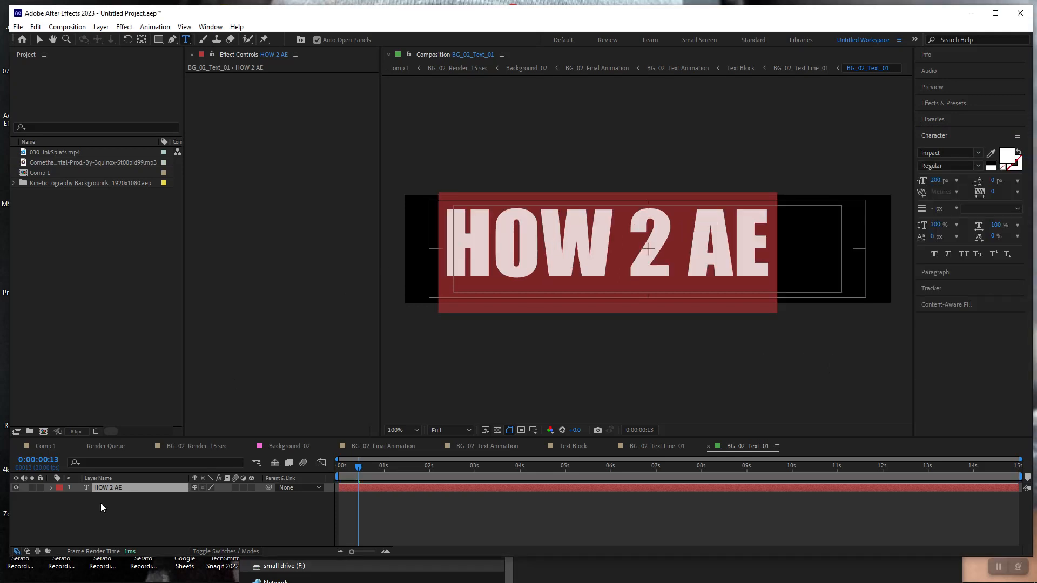
- Move the HOW 2 AE text's anchor point to its own centre and align the text with the composition's centre mark
{"action": "left_click", "coordinate": [133, 491]}
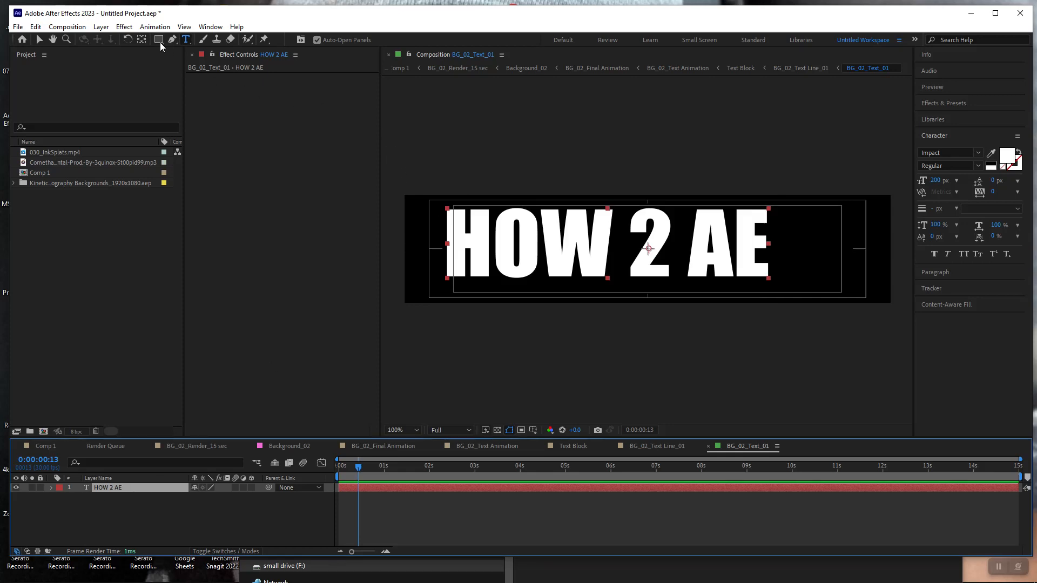
{"action": "left_click", "coordinate": [143, 40]}
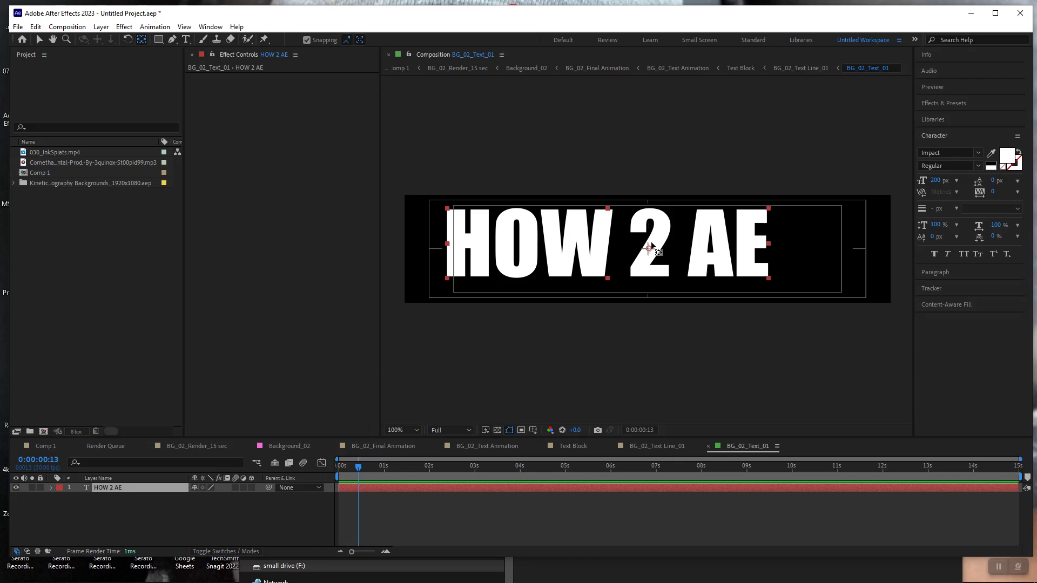
{"action": "left_click_drag", "start_coordinate": [648, 249], "coordinate": [609, 244]}
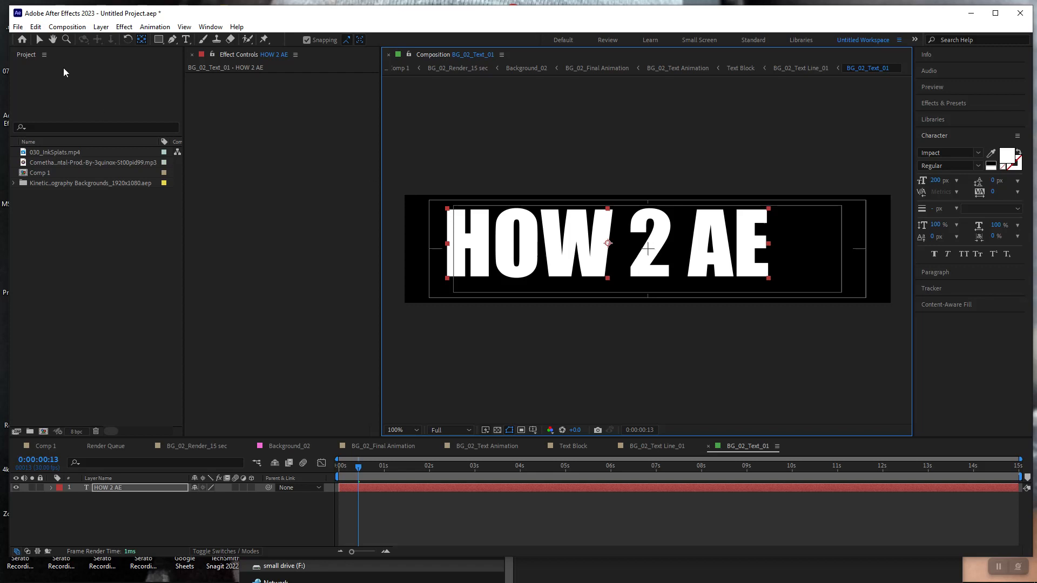
{"action": "left_click", "coordinate": [39, 40]}
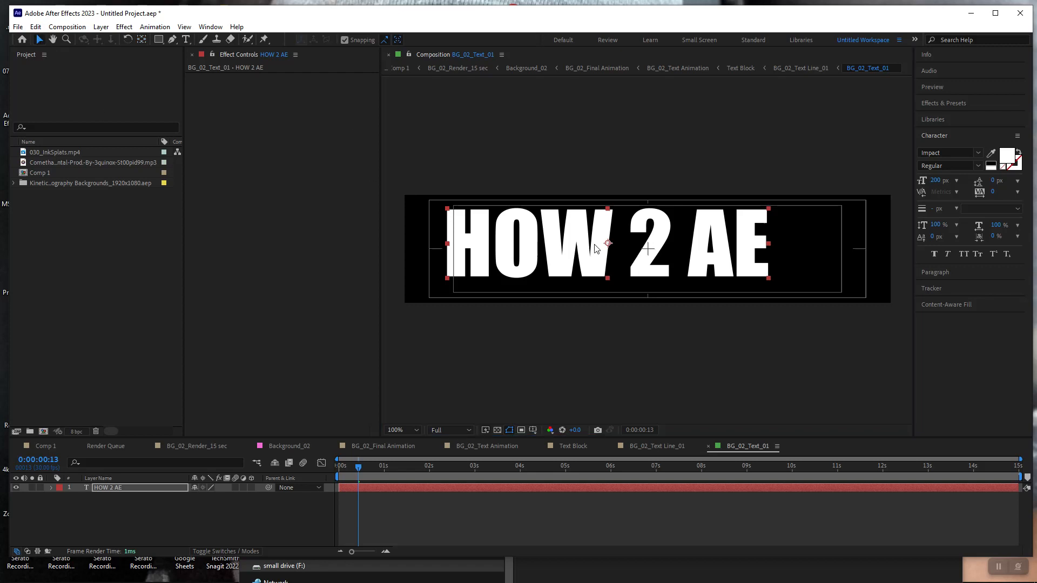
{"action": "left_click_drag", "start_coordinate": [611, 246], "coordinate": [650, 250]}
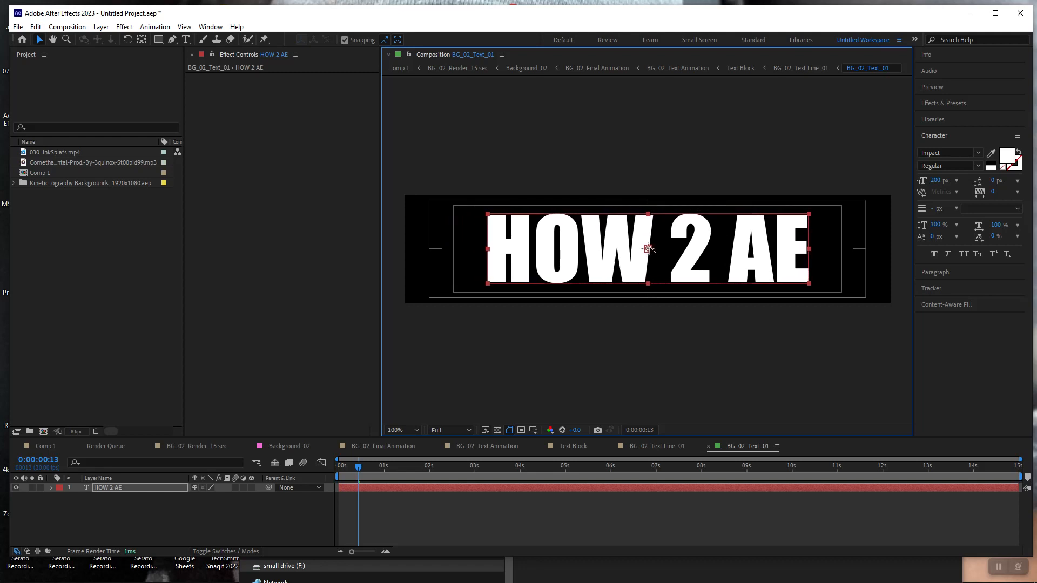
{"action": "left_click_drag", "start_coordinate": [650, 250], "coordinate": [650, 249]}
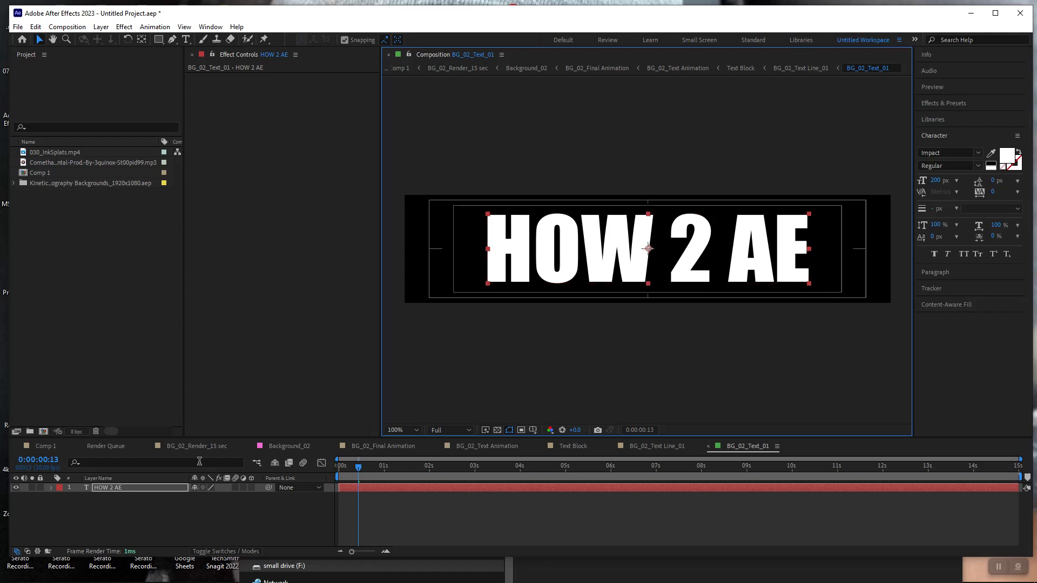
- Return to Comp 1 and preview it from the start for nearly 2 seconds with the Impact text
{"action": "left_click", "coordinate": [45, 446]}
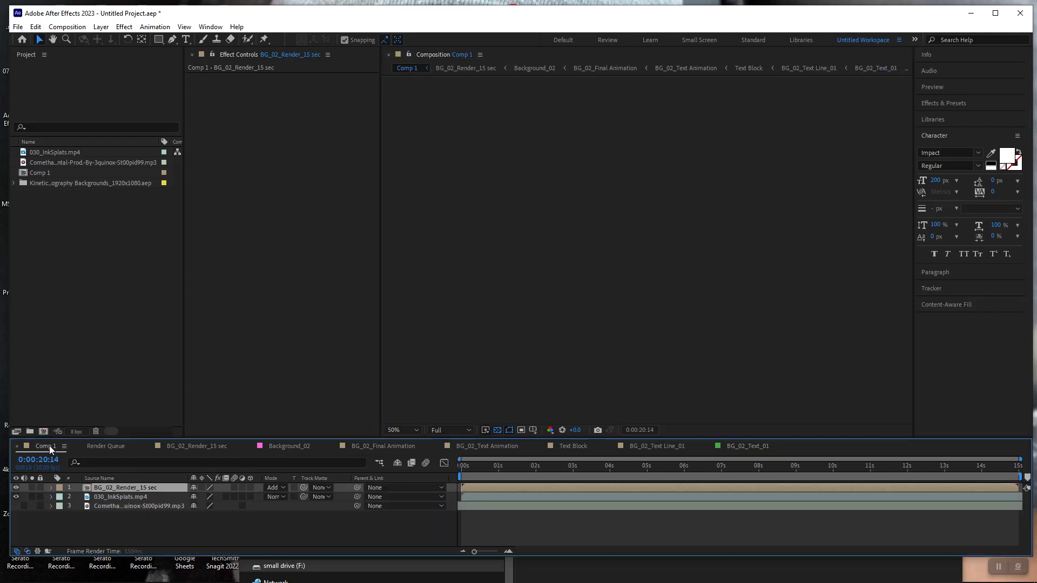
{"action": "left_click", "coordinate": [940, 88]}
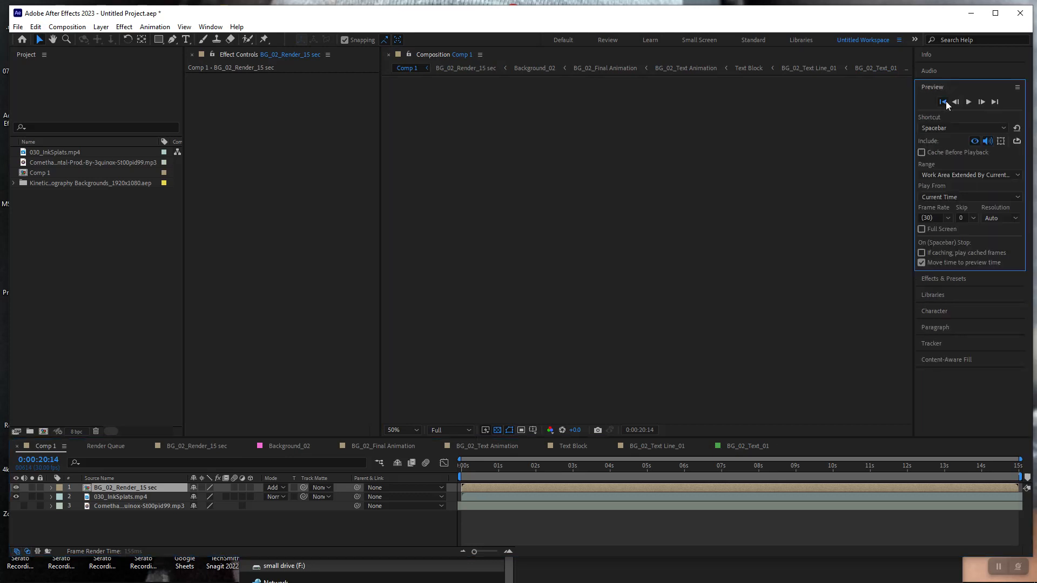
{"action": "left_click", "coordinate": [944, 101]}
{"action": "left_click", "coordinate": [969, 101]}
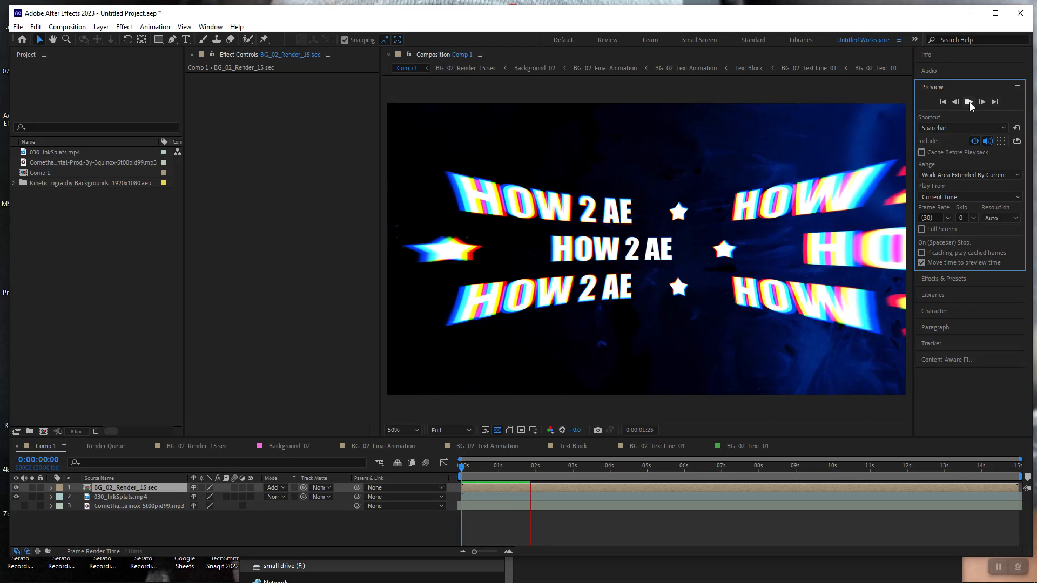
{"action": "left_click", "coordinate": [970, 102]}
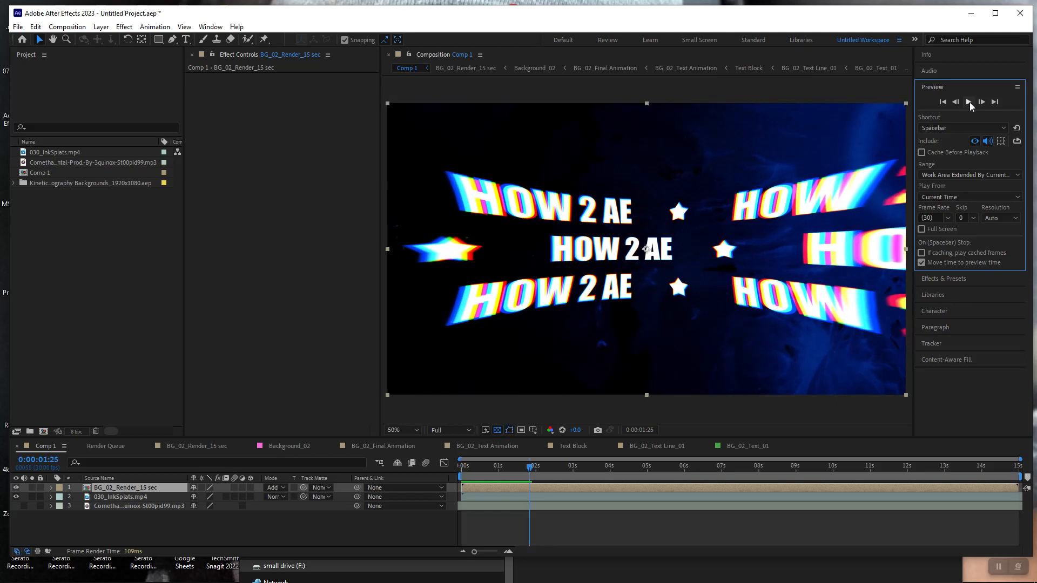
- Add a solid layer named hud to Comp 1, sized to match the composition
{"action": "left_click", "coordinate": [139, 533]}
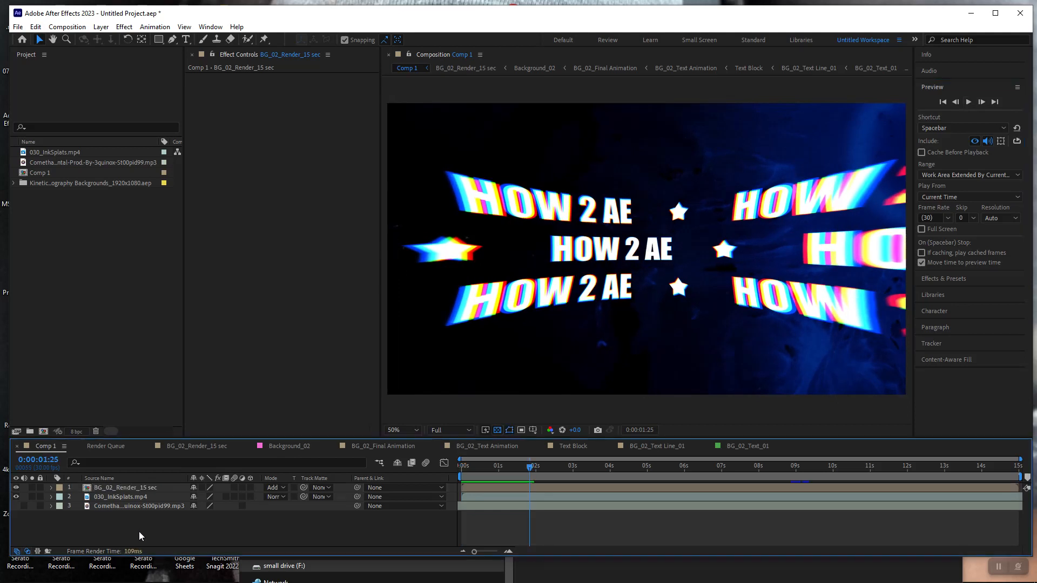
{"action": "left_click", "coordinate": [74, 267]}
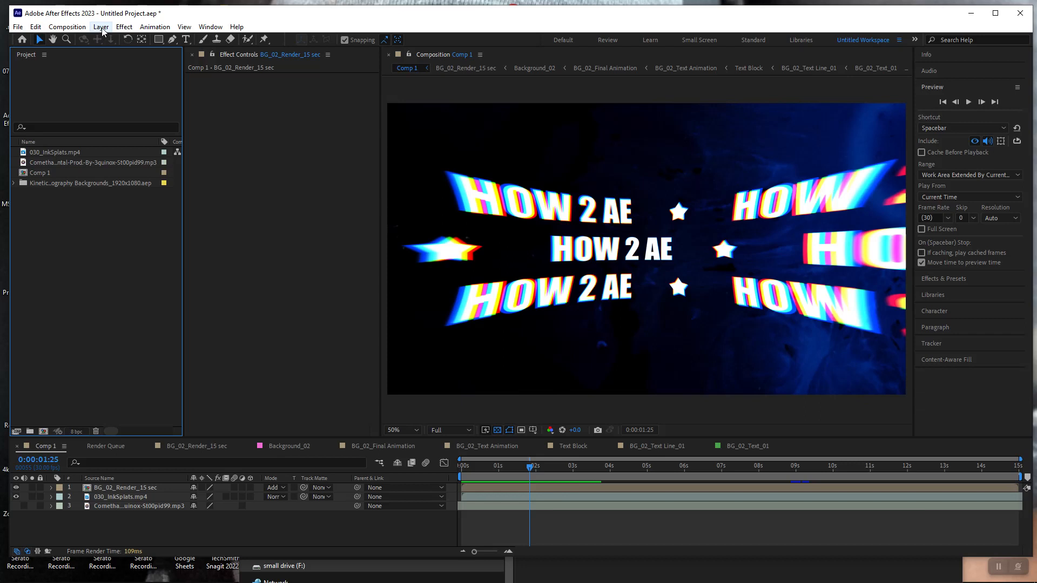
{"action": "left_click", "coordinate": [101, 27]}
{"action": "left_click", "coordinate": [139, 537]}
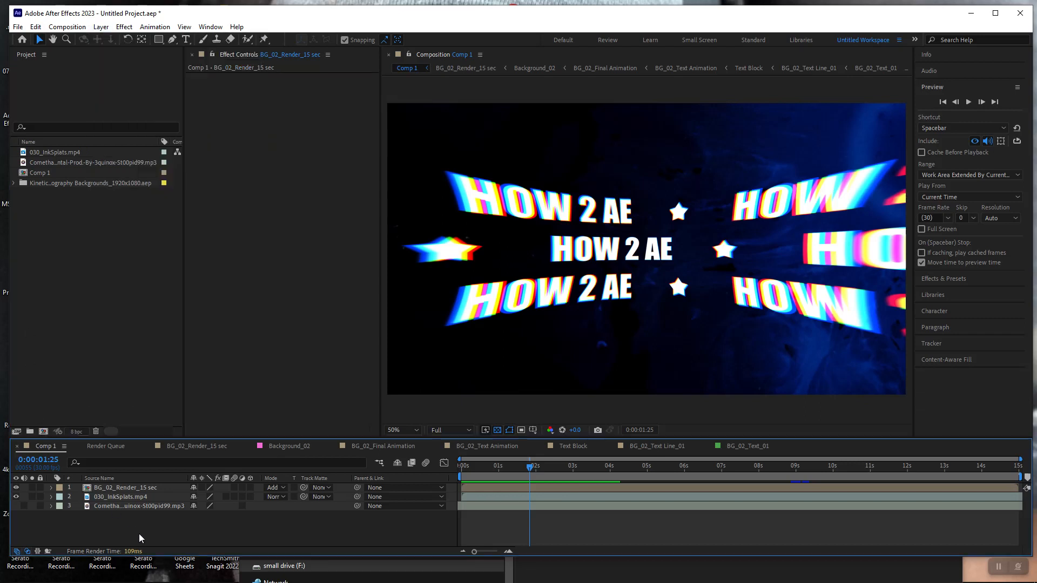
{"action": "left_click", "coordinate": [101, 27]}
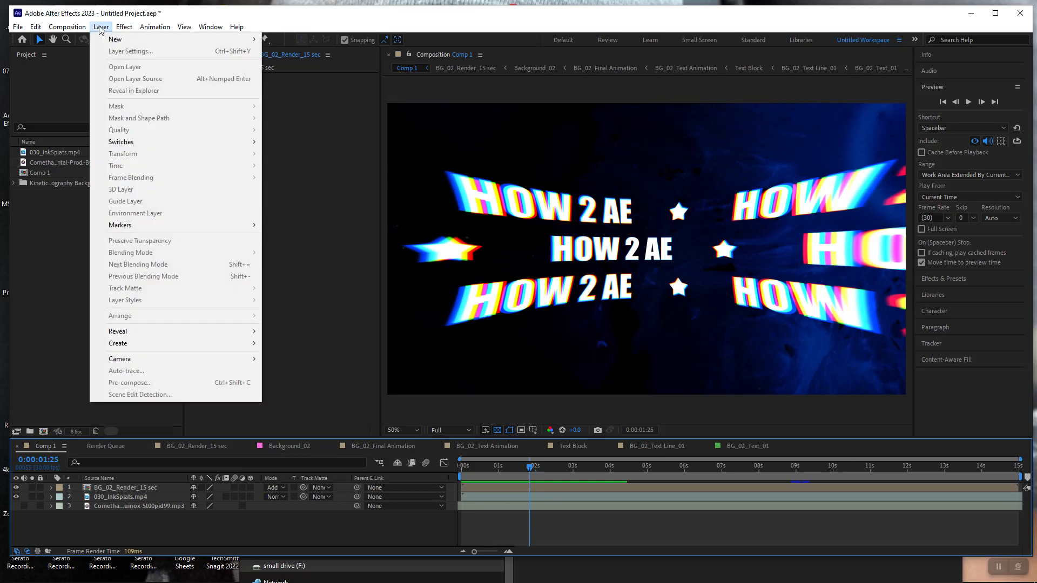
{"action": "mouse_move", "coordinate": [132, 47]}
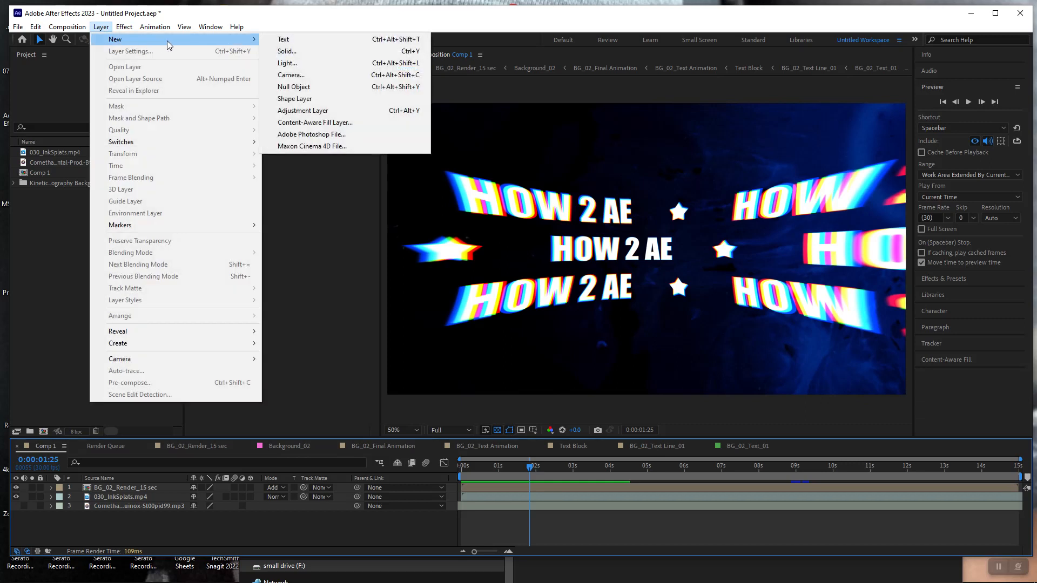
{"action": "left_click", "coordinate": [285, 51]}
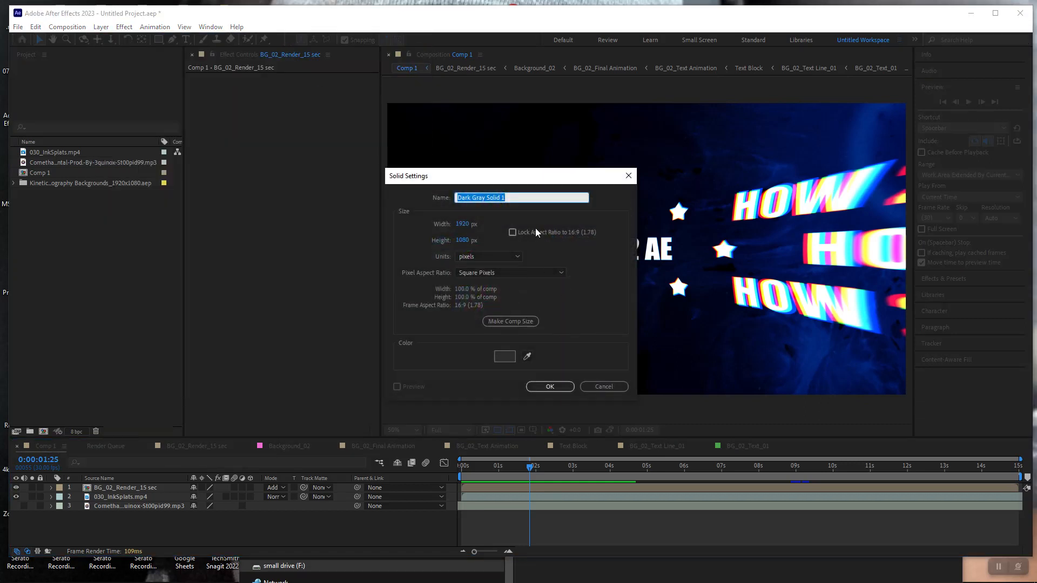
{"action": "type", "text": "hu"}
{"action": "left_click", "coordinate": [513, 322]}
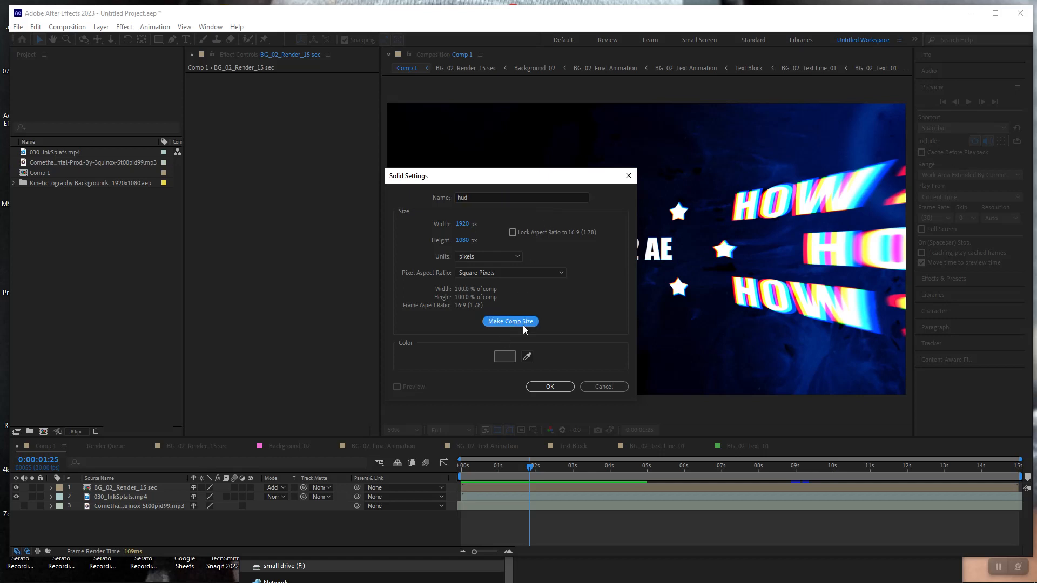
{"action": "left_click", "coordinate": [553, 389]}
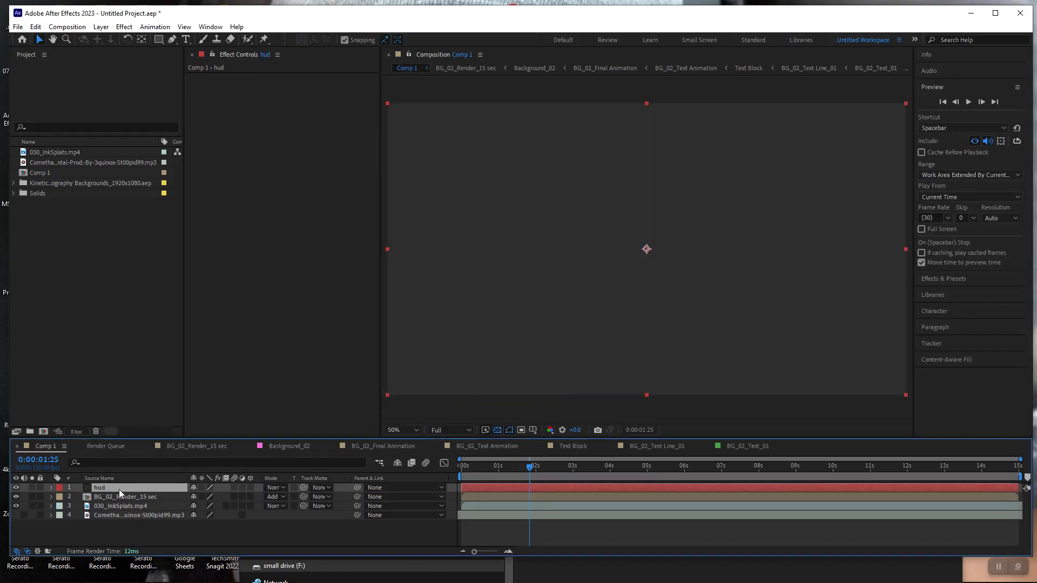
- Apply the RG Universe Motion Graphics effect uni.HUD Components to the hud solid
{"action": "left_click", "coordinate": [125, 27]}
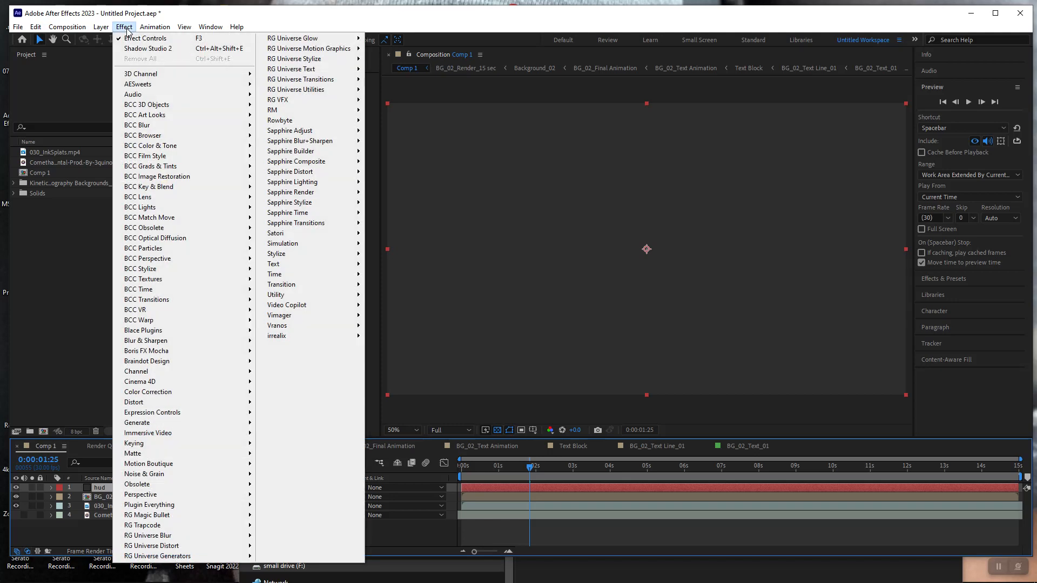
{"action": "mouse_move", "coordinate": [315, 52]}
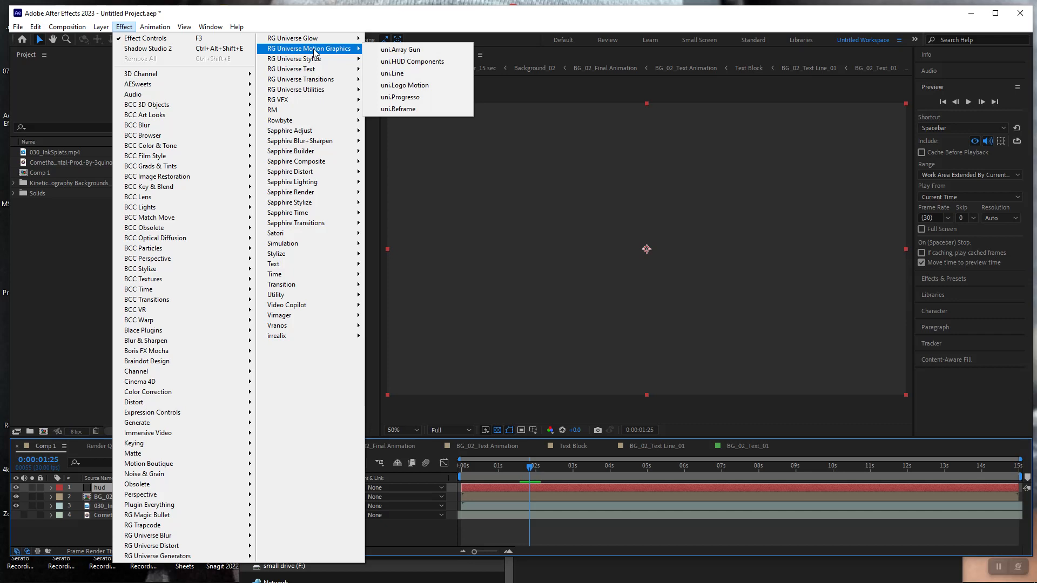
{"action": "left_click", "coordinate": [430, 62]}
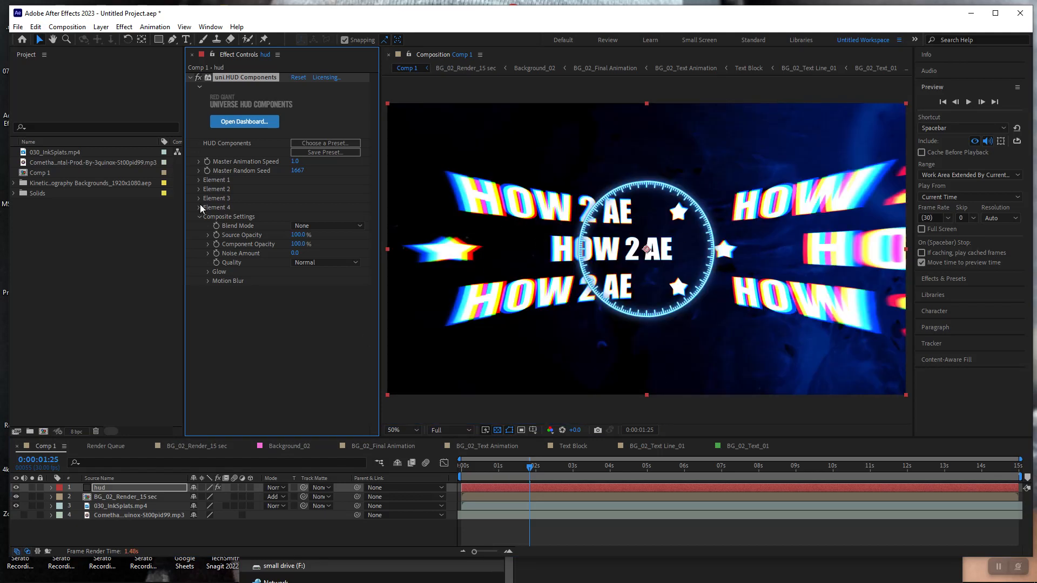
- Set the Element 1 type of the HUD Components effect to Square Outline Large
{"action": "left_click", "coordinate": [200, 180]}
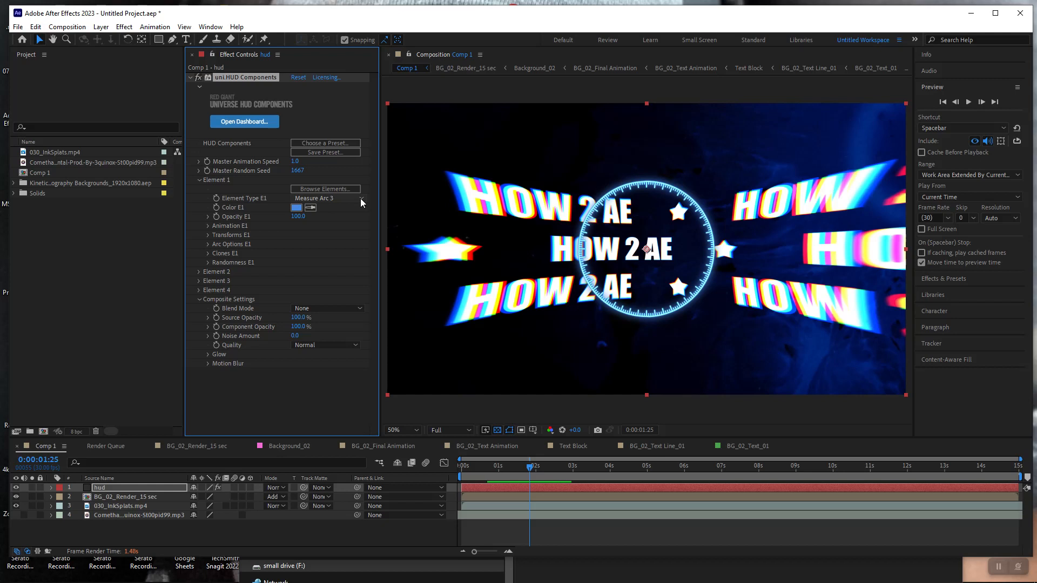
{"action": "left_click", "coordinate": [362, 201]}
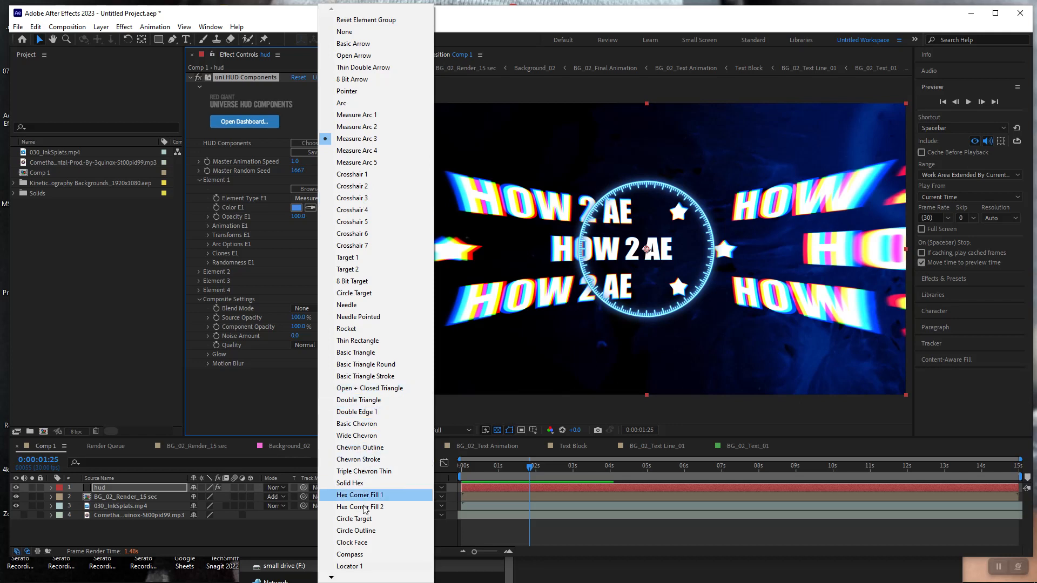
{"action": "mouse_move", "coordinate": [331, 578]}
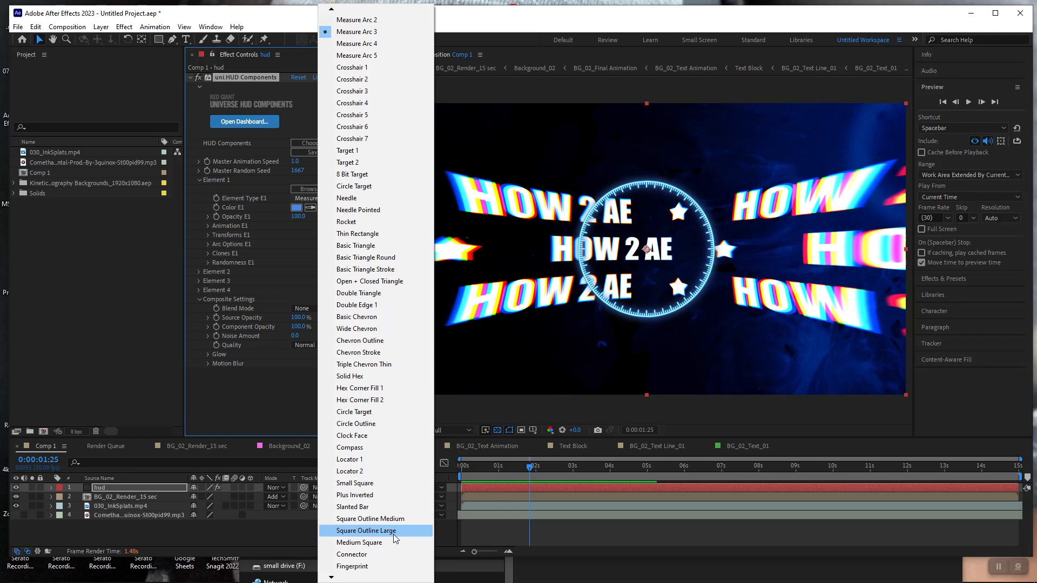
{"action": "left_click", "coordinate": [394, 535]}
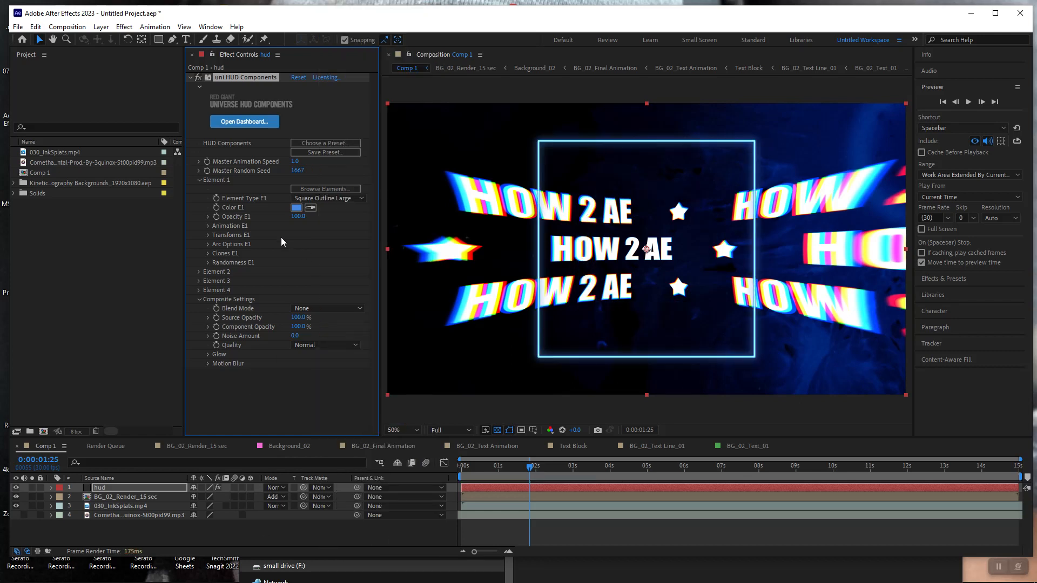
- Turn off uniform scaling for HUD Element 1 and set its X Scale to 237 and Y Scale to 133
{"action": "left_click", "coordinate": [208, 235]}
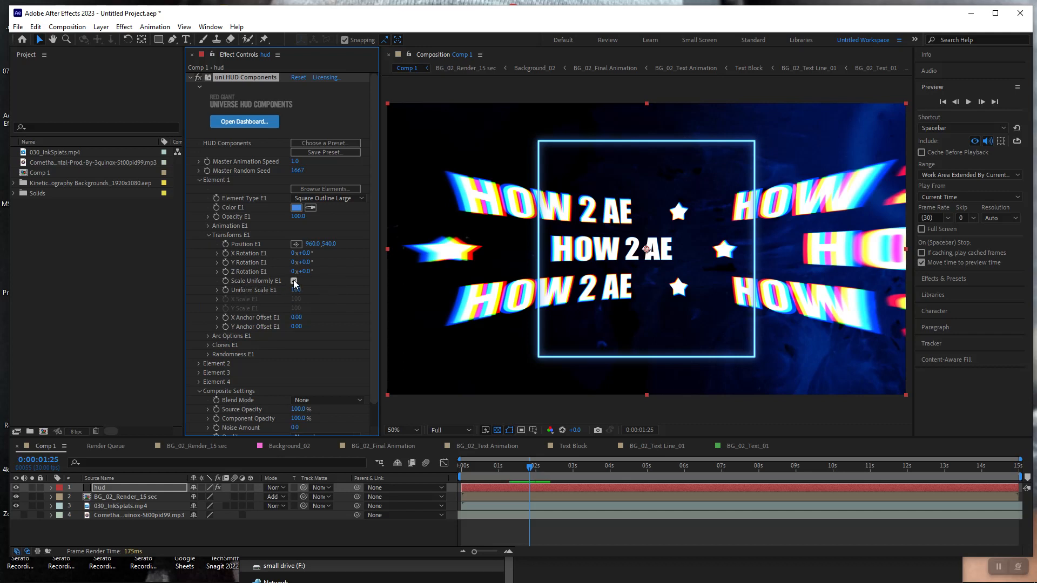
{"action": "left_click", "coordinate": [294, 281]}
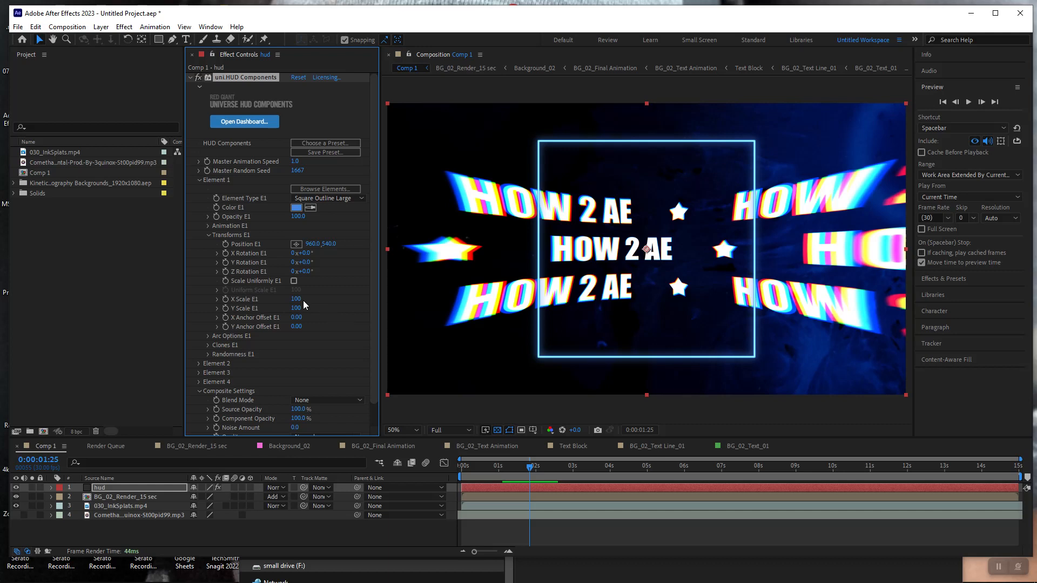
{"action": "left_click_drag", "start_coordinate": [304, 298], "coordinate": [389, 317]}
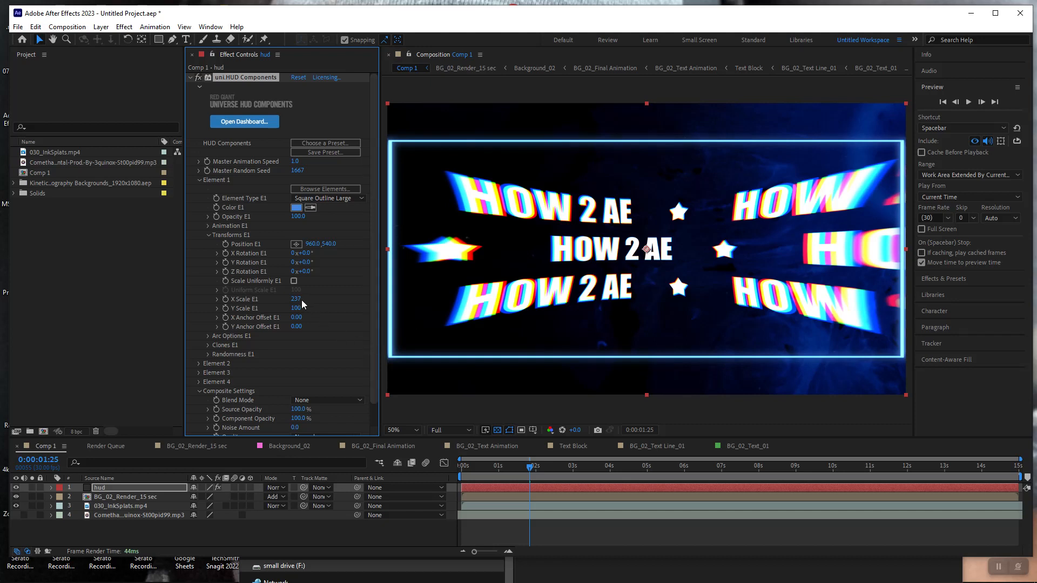
{"action": "left_click_drag", "start_coordinate": [298, 299], "coordinate": [299, 299]}
{"action": "left_click_drag", "start_coordinate": [298, 298], "coordinate": [317, 309]}
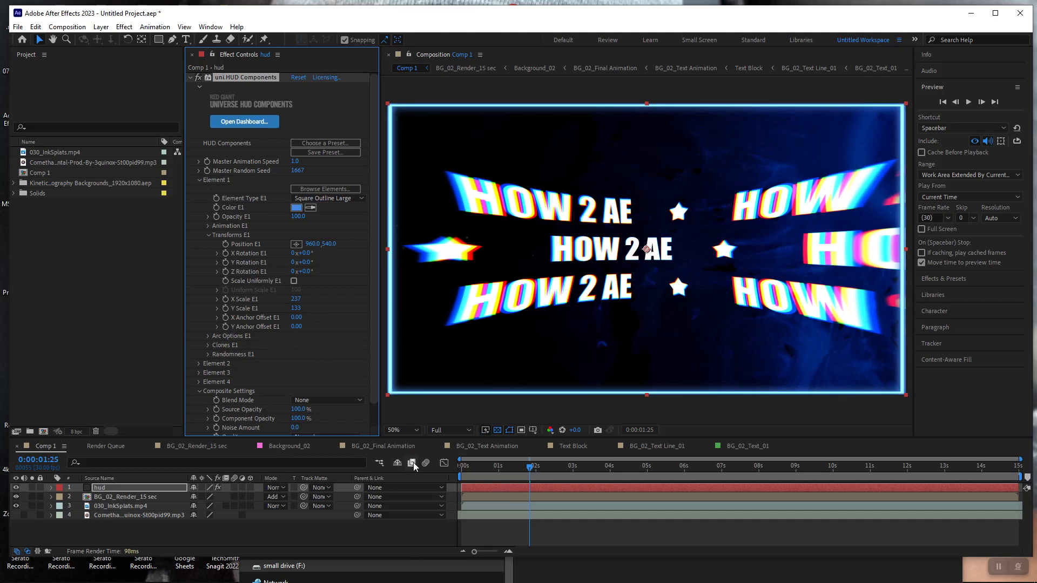
{"action": "left_click", "coordinate": [142, 323]}
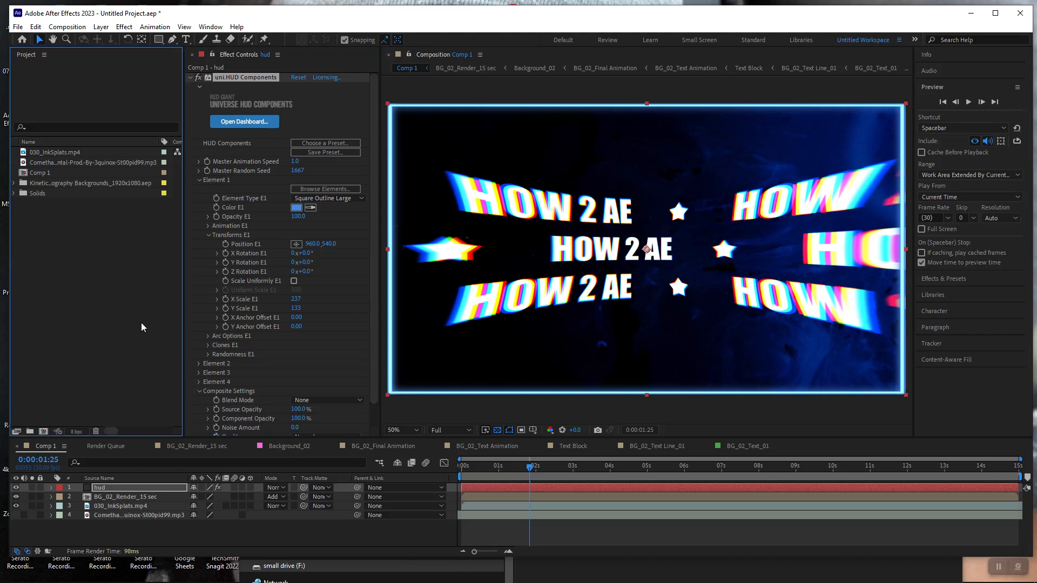
- Preview Comp 1 from the start with the HUD frame, and scrub through the TYPO section to about 9 seconds and back near 5 seconds
{"action": "left_click", "coordinate": [525, 467]}
{"action": "left_click_drag", "start_coordinate": [525, 467], "coordinate": [452, 473]}
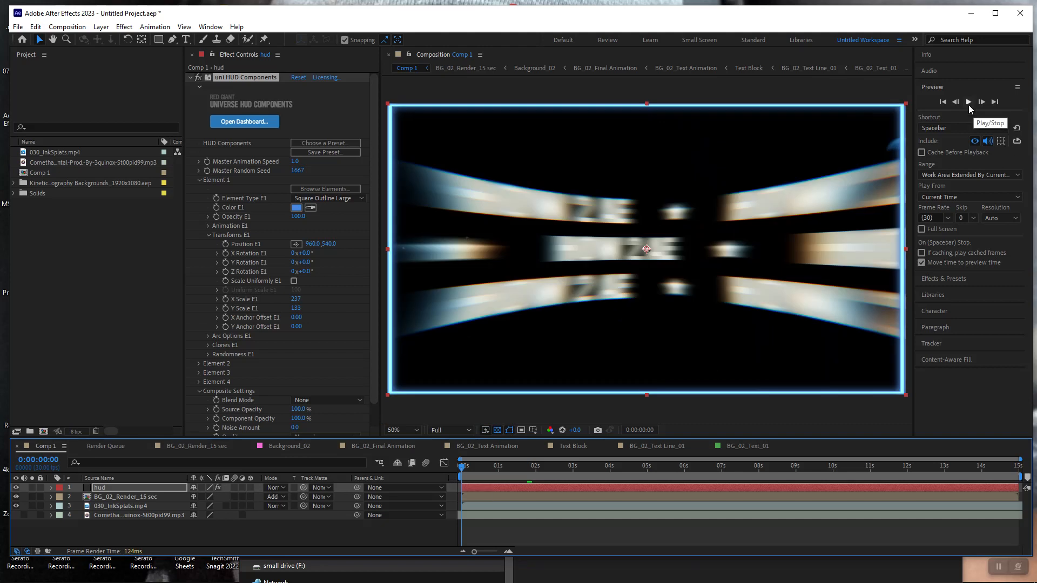
{"action": "left_click", "coordinate": [968, 102]}
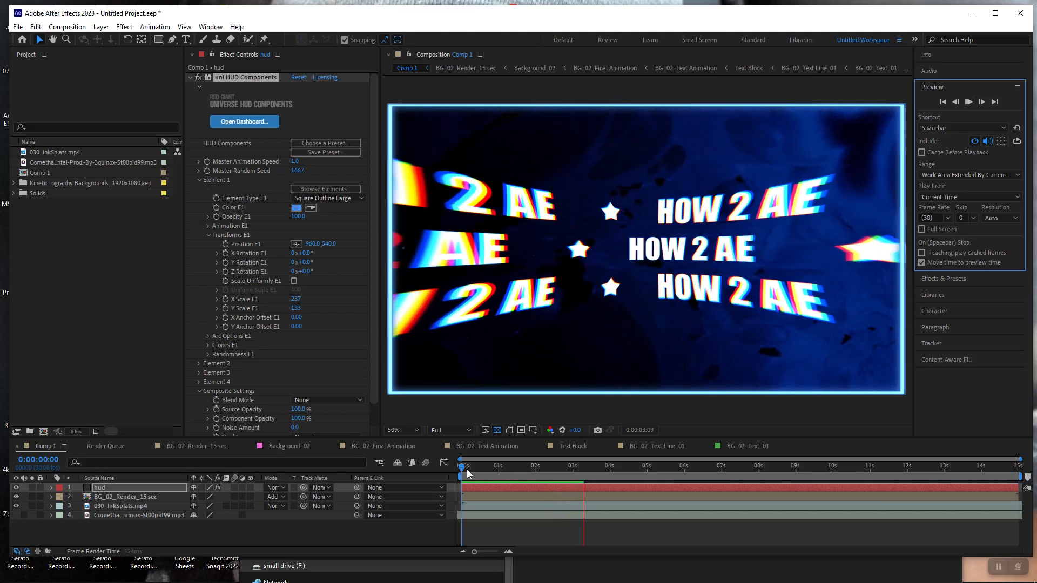
{"action": "left_click_drag", "start_coordinate": [467, 471], "coordinate": [755, 520]}
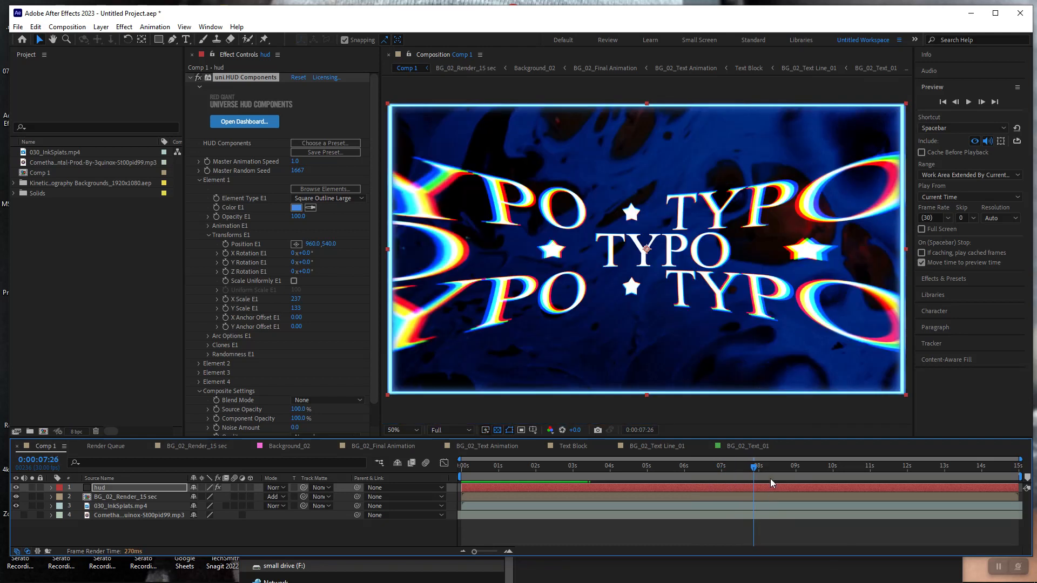
{"action": "left_click_drag", "start_coordinate": [755, 468], "coordinate": [804, 483]}
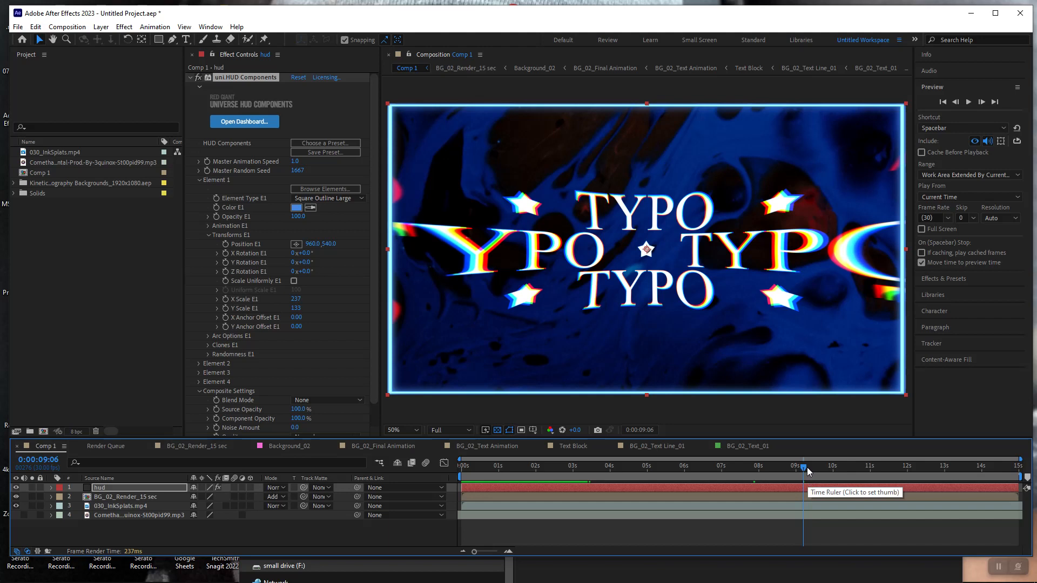
{"action": "left_click_drag", "start_coordinate": [805, 471], "coordinate": [645, 471]}
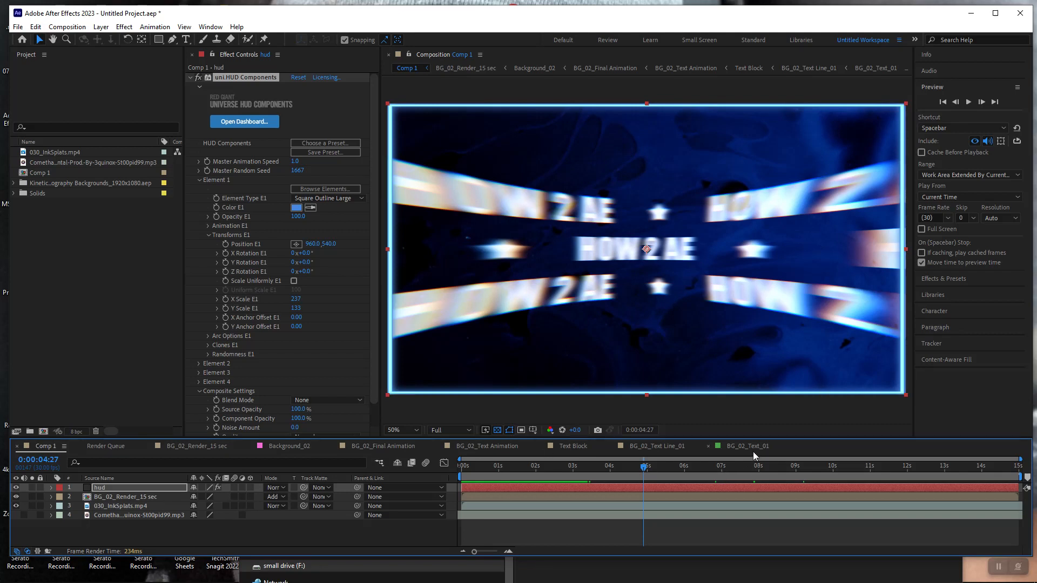
- Open the nested BG_02_Text_02 composition by way of Text Block and BG_02_Text Line_02
{"action": "left_click", "coordinate": [663, 448]}
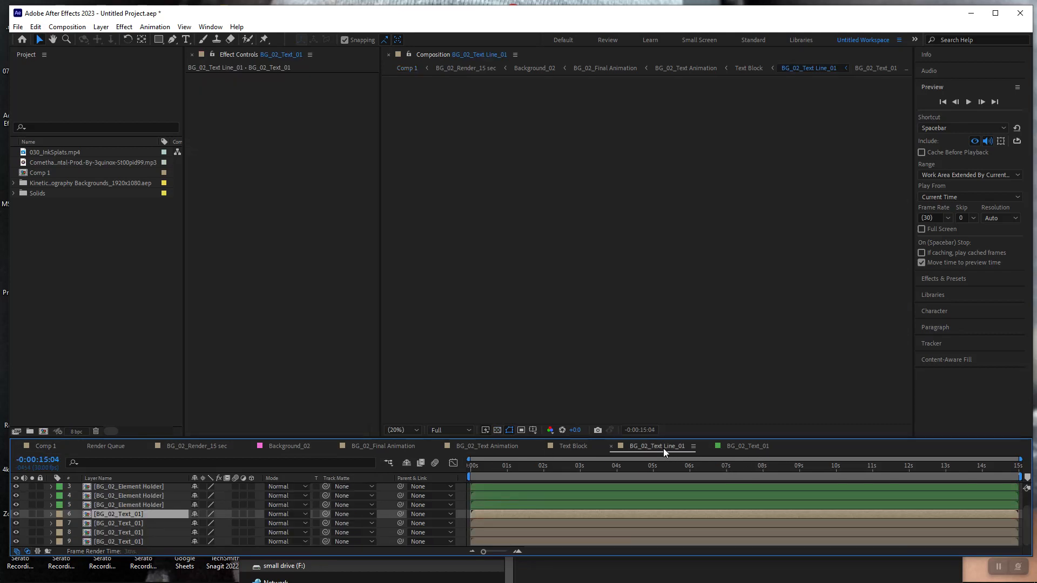
{"action": "left_click", "coordinate": [569, 446]}
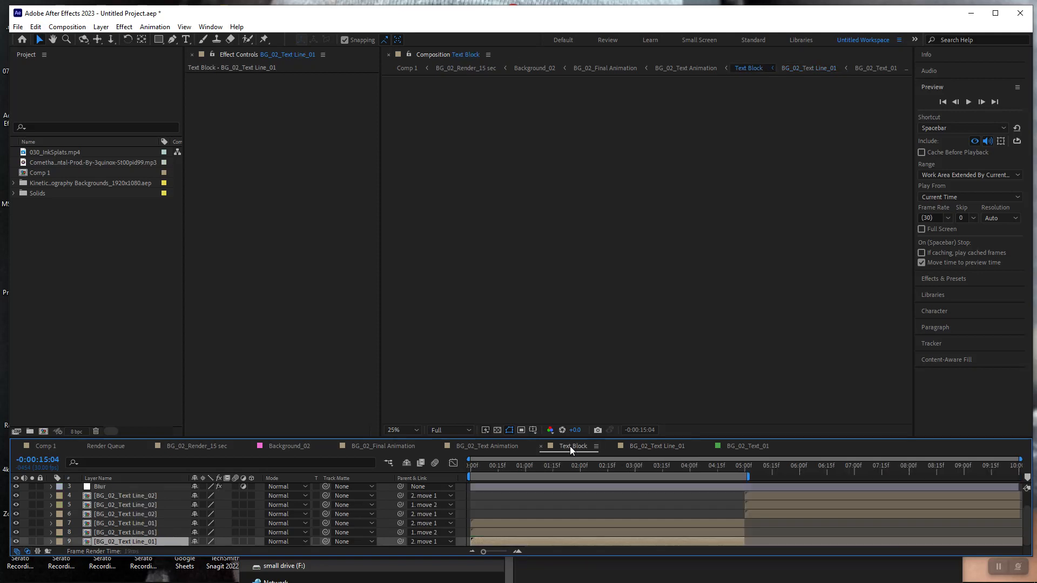
{"action": "double_click", "coordinate": [137, 514]}
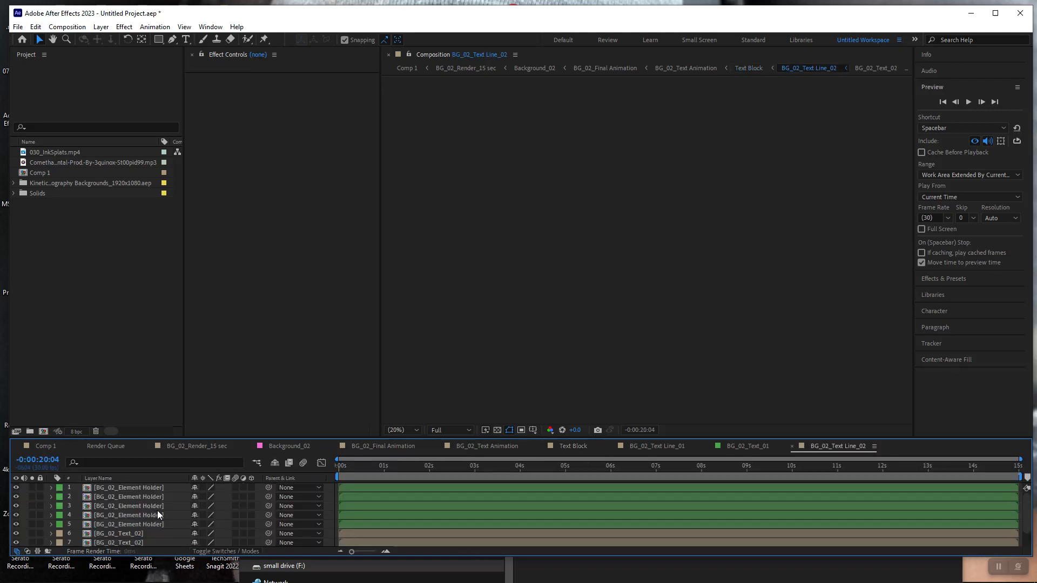
{"action": "double_click", "coordinate": [85, 534]}
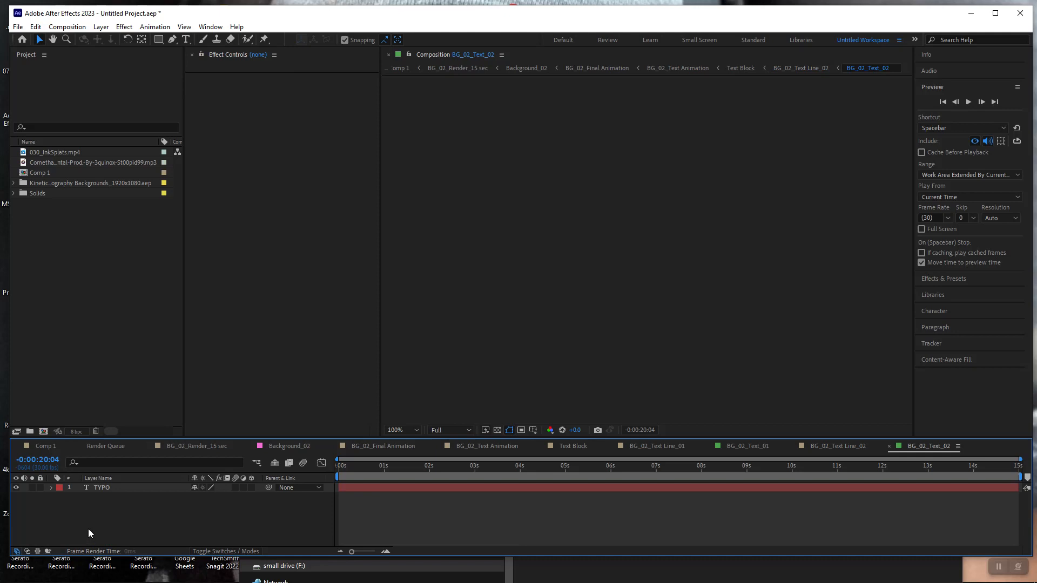
- Replace the TYPO text layer's wording with SUBSCRIBE in BG_02_Text_02
{"action": "double_click", "coordinate": [109, 488]}
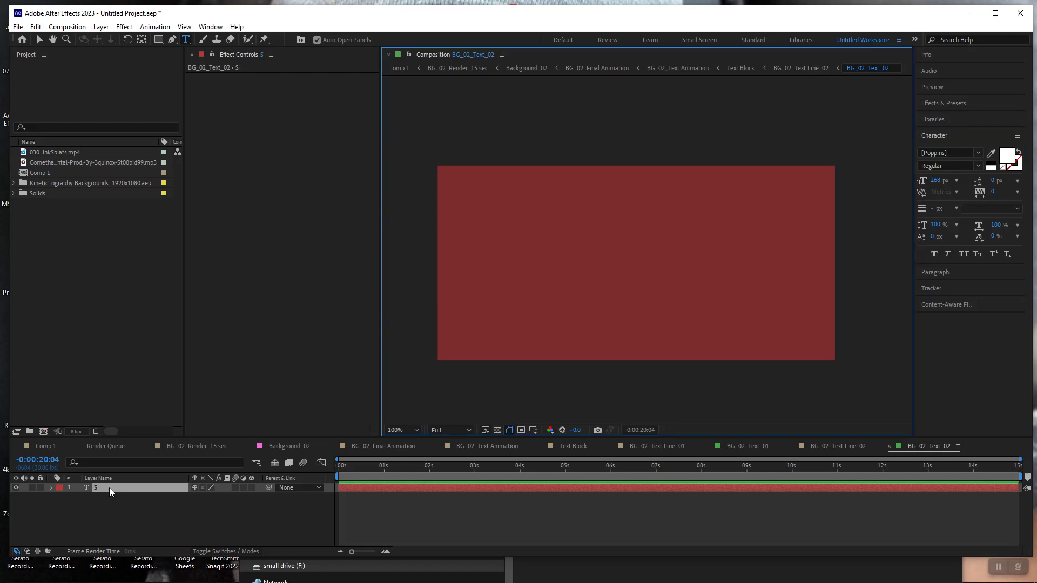
{"action": "key", "text": "BackSpace"}
{"action": "type", "text": "SUB"}
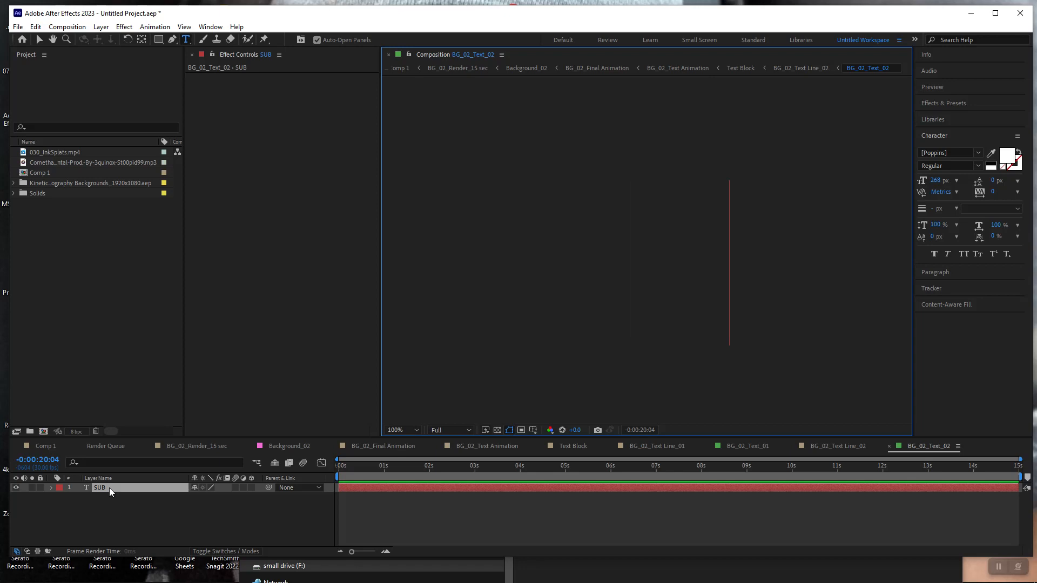
{"action": "type", "text": "SCRIBE"}
- Preview the SUBSCRIBE text for about a second with view refresh re-enabled, and activate the Pan Behind (Anchor Point) tool
{"action": "left_click", "coordinate": [948, 87]}
{"action": "left_click", "coordinate": [946, 103]}
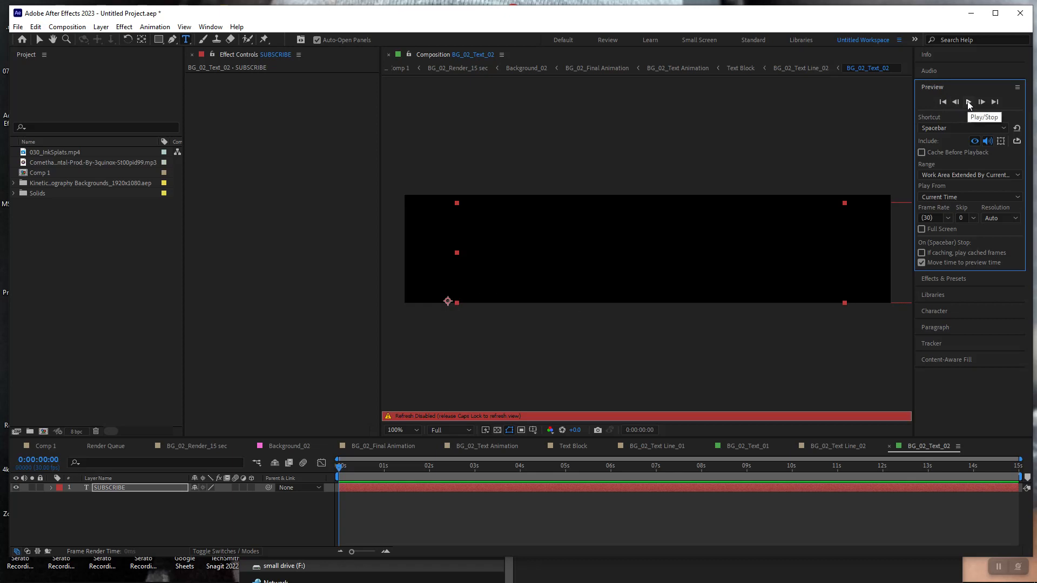
{"action": "key", "text": "Caps_Lock"}
{"action": "left_click", "coordinate": [969, 103]}
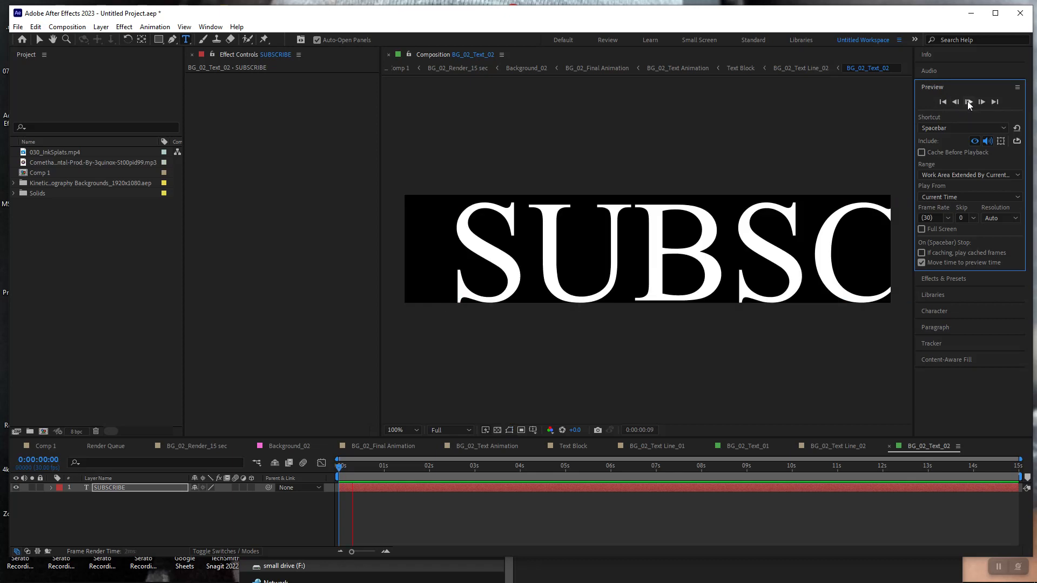
{"action": "left_click", "coordinate": [969, 103]}
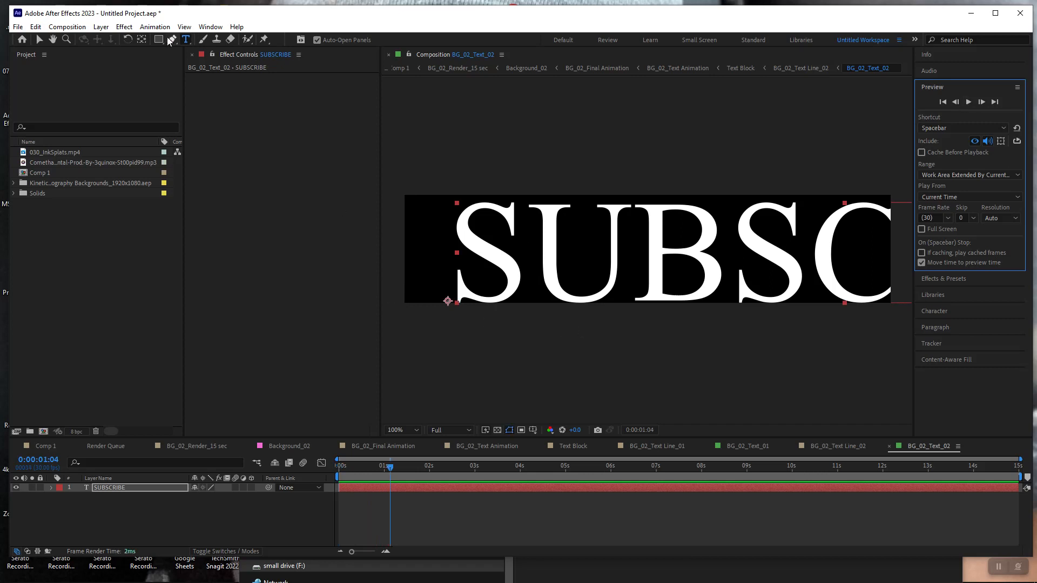
{"action": "left_click", "coordinate": [142, 40]}
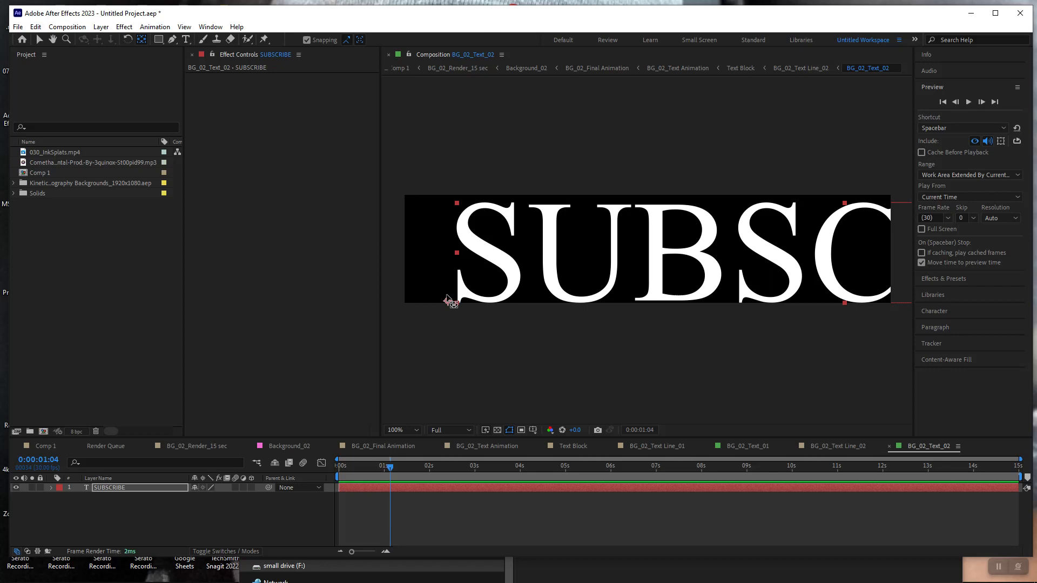
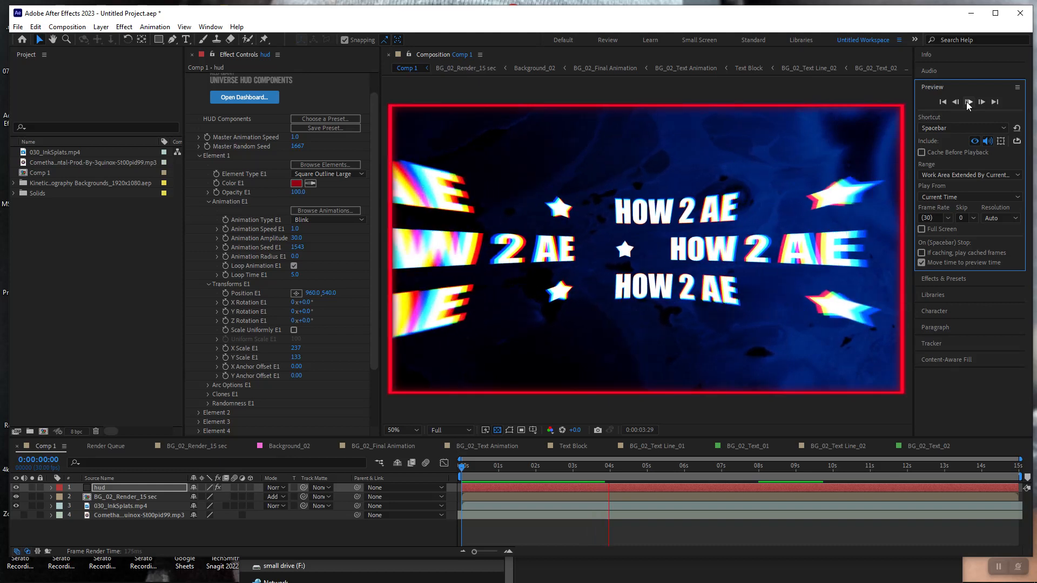
- Stop the Comp 1 preview and set HUD Element 1's Animation Speed to 3.0
{"action": "left_click", "coordinate": [968, 102]}
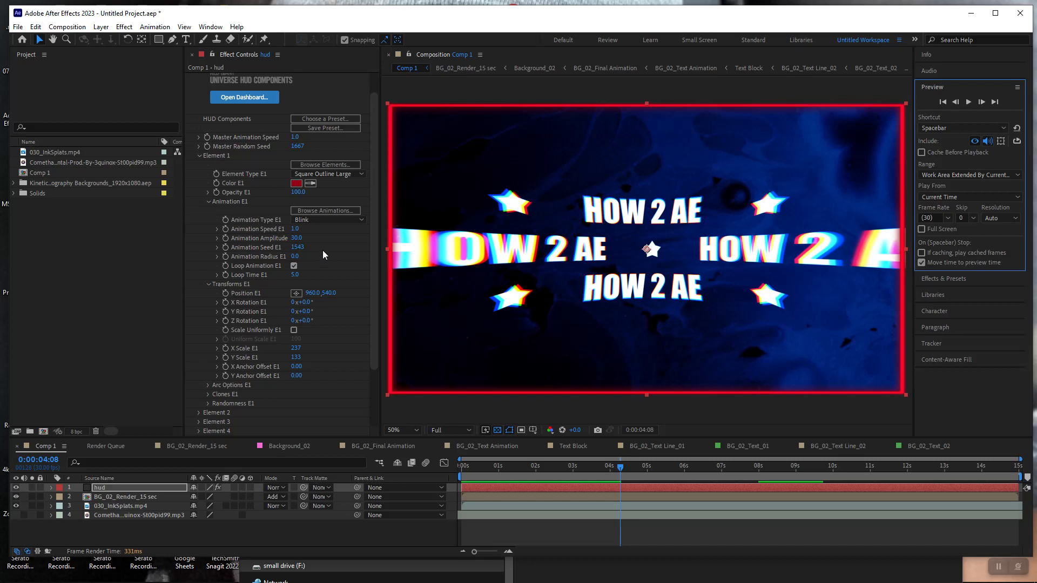
{"action": "left_click_drag", "start_coordinate": [296, 230], "coordinate": [298, 231]}
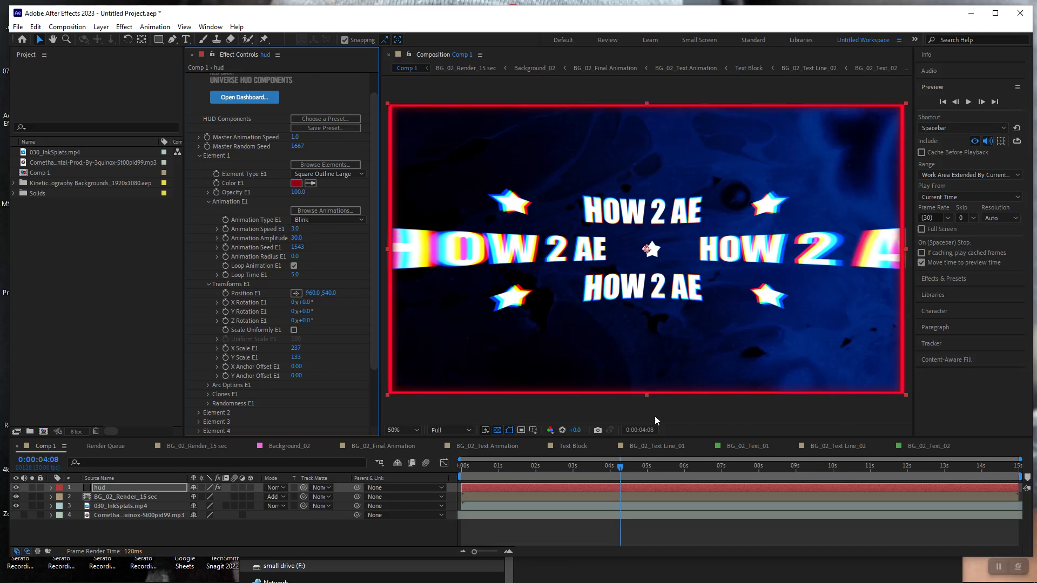
- Preview Comp 1 from the start through the SUBSCRIBE section to check the faster blinking frame
{"action": "left_click", "coordinate": [941, 101]}
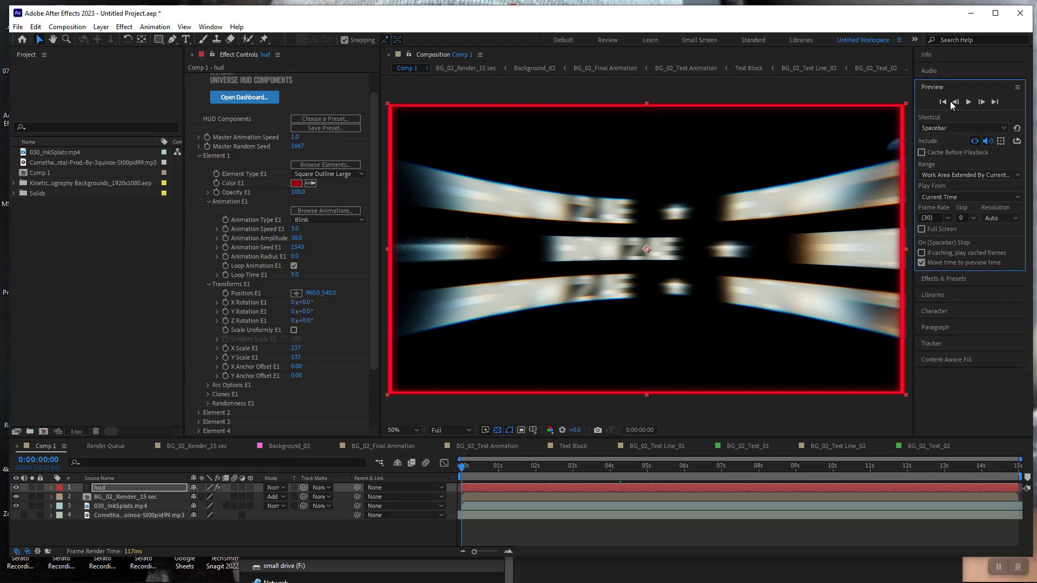
{"action": "left_click", "coordinate": [968, 101]}
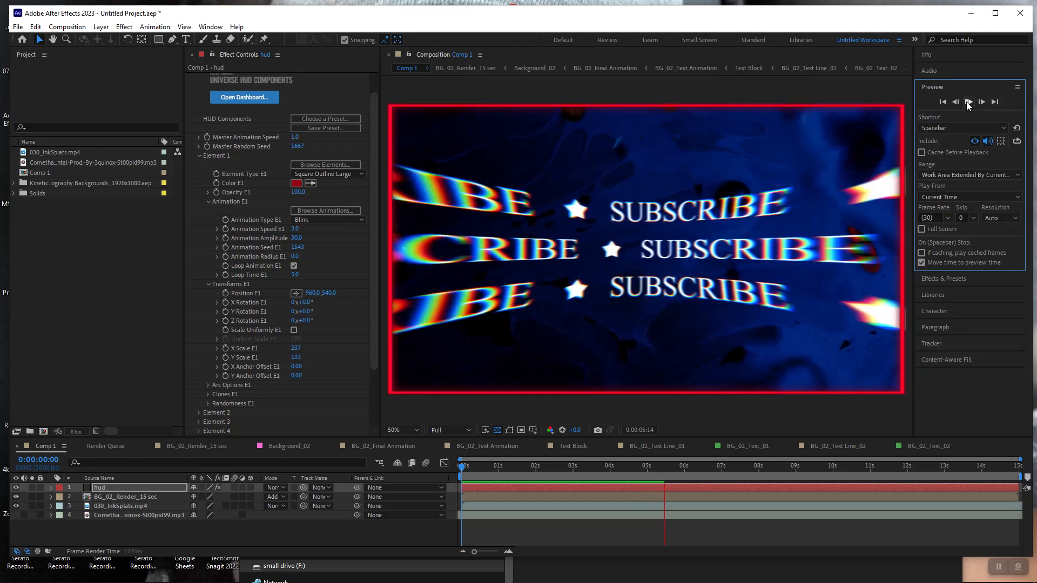
{"action": "left_click", "coordinate": [968, 102]}
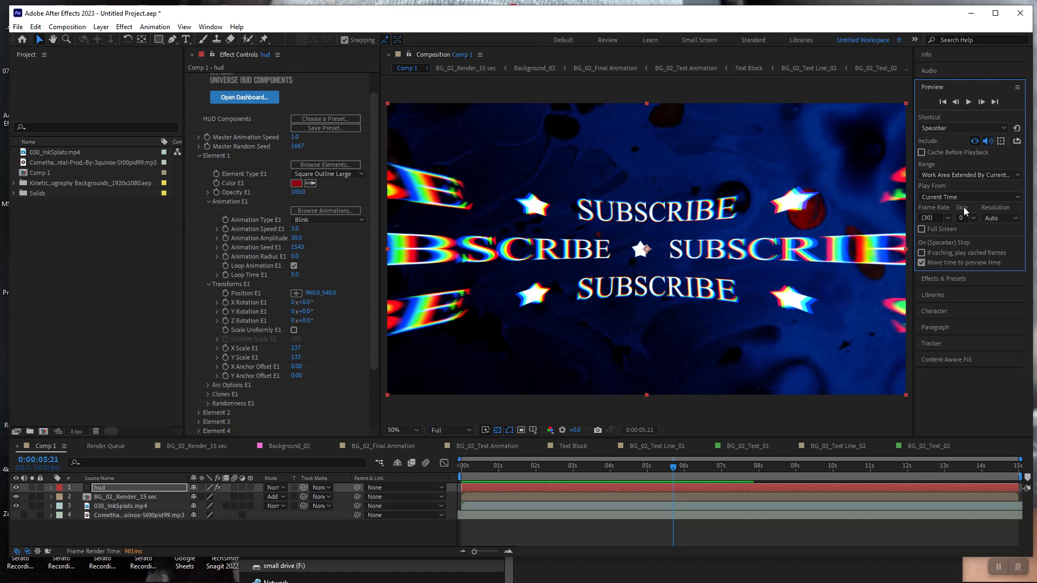
- Select Comp 1 in the project with the playhead at the start, and consolidate all footage
{"action": "left_click", "coordinate": [33, 172]}
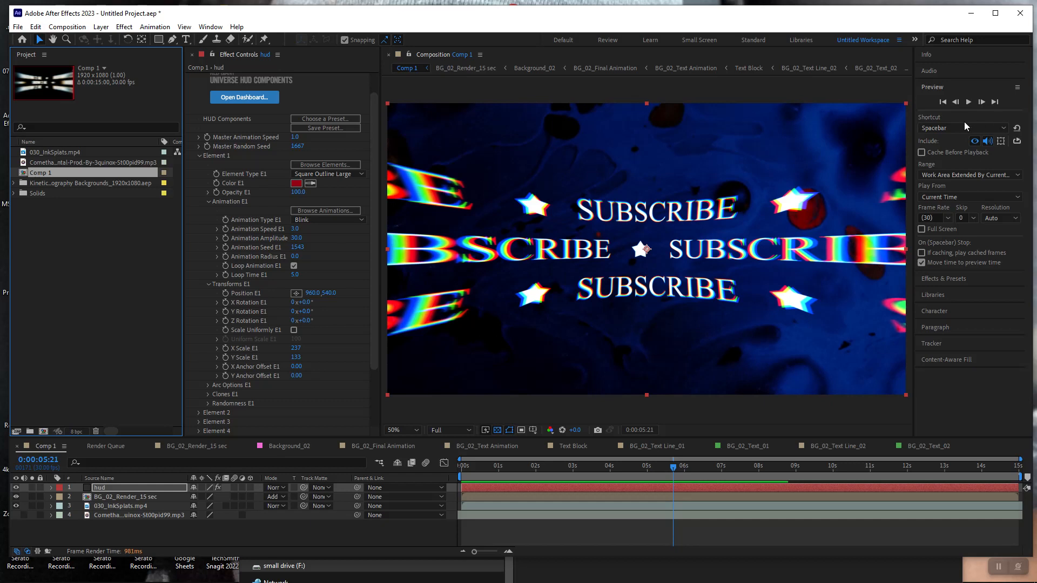
{"action": "left_click", "coordinate": [943, 103]}
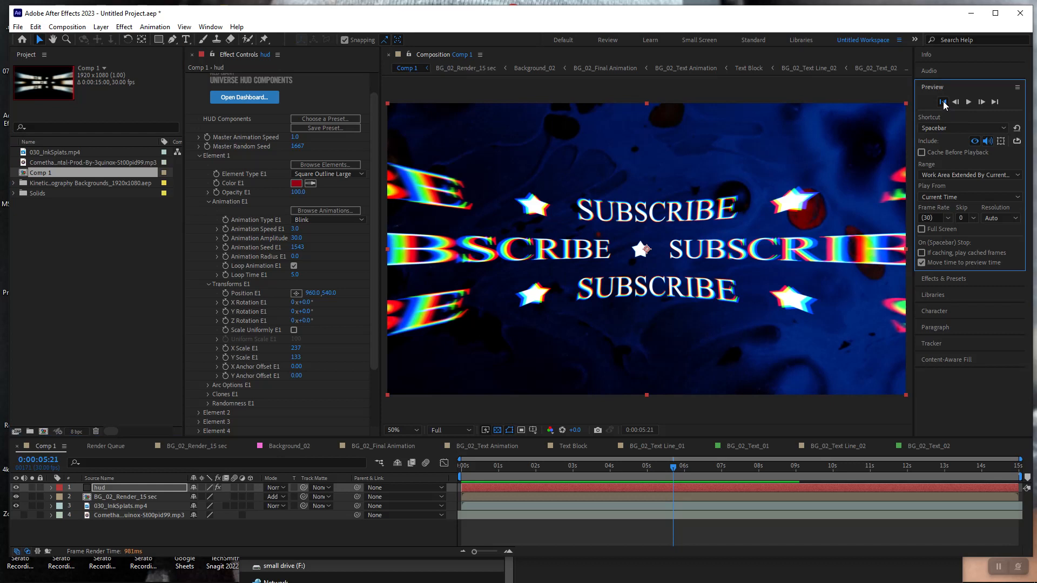
{"action": "left_click", "coordinate": [37, 176]}
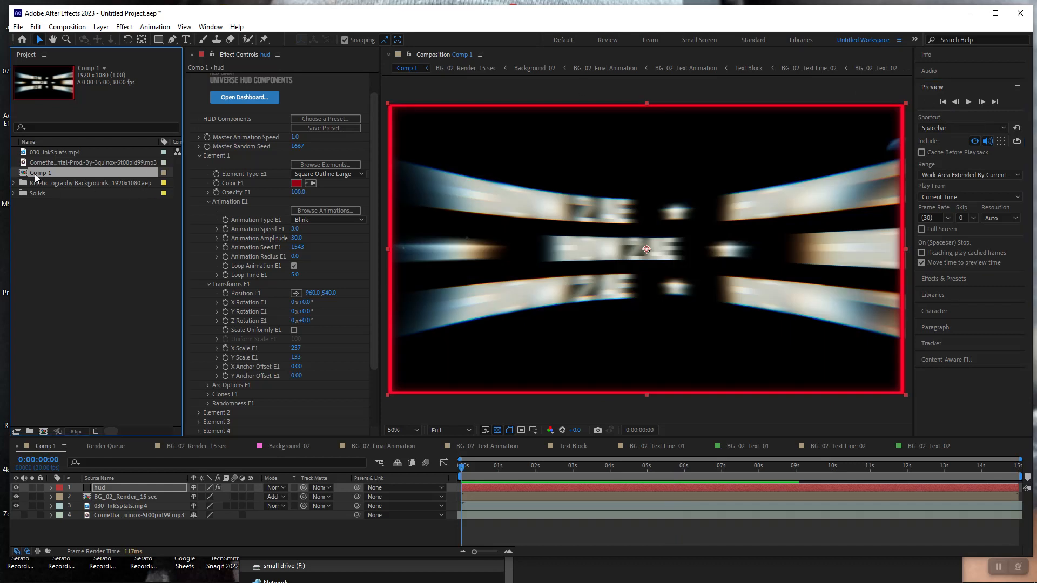
{"action": "left_click", "coordinate": [19, 28]}
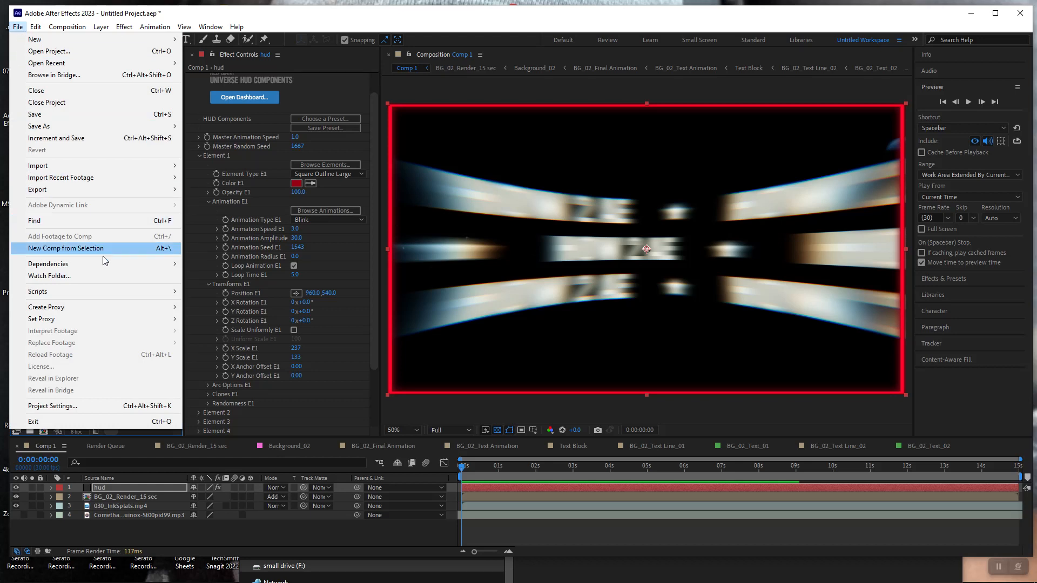
{"action": "mouse_move", "coordinate": [114, 264]}
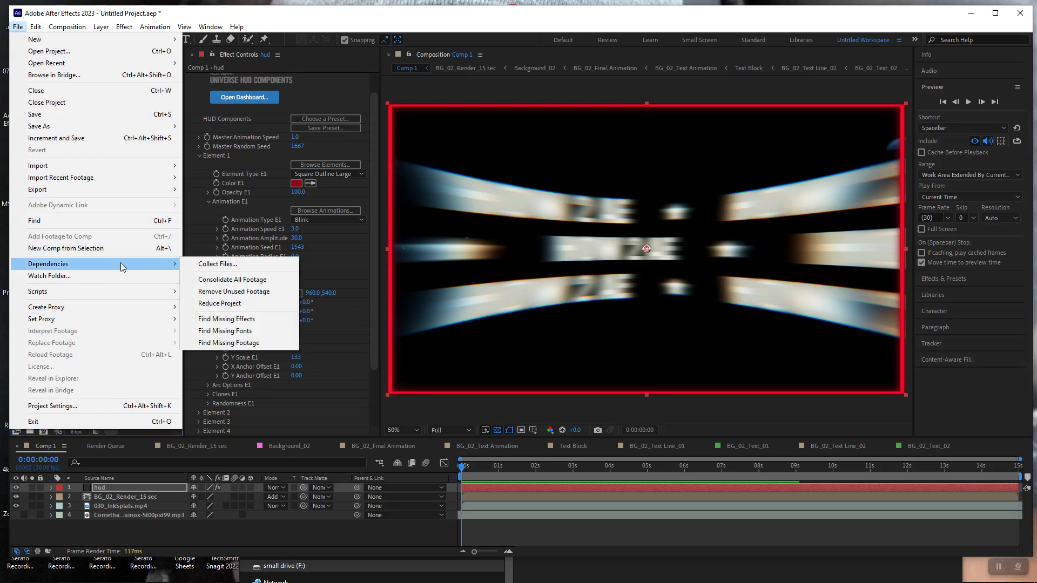
{"action": "left_click", "coordinate": [250, 283]}
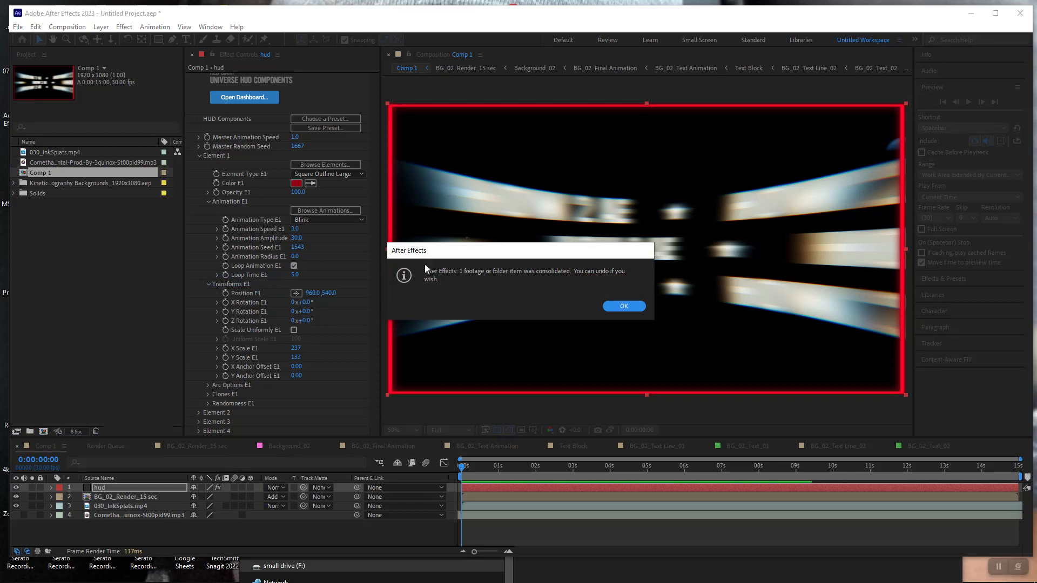
{"action": "left_click", "coordinate": [624, 306]}
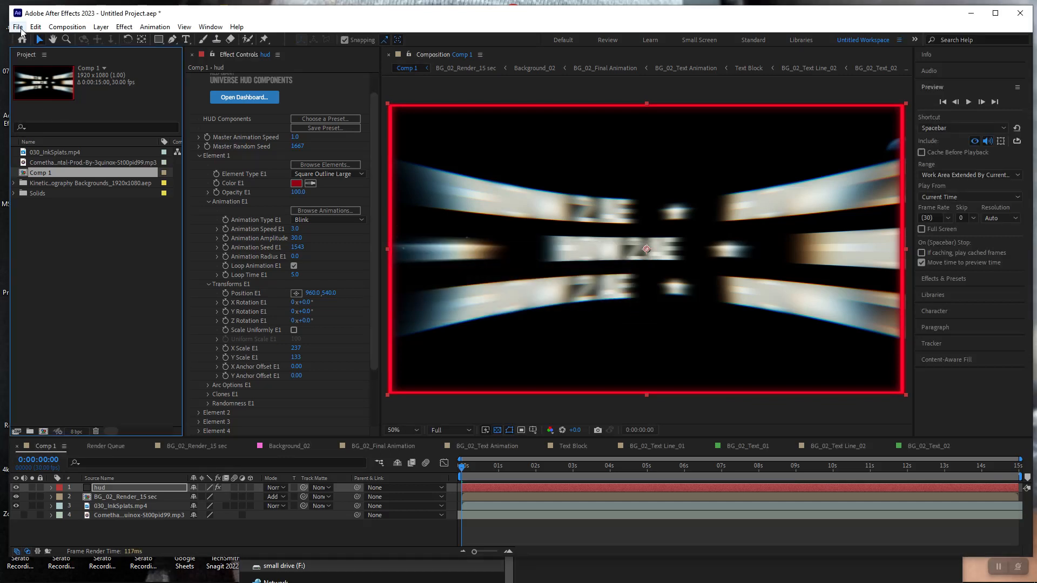
- Remove unused footage from the project and dismiss the resulting notice
{"action": "left_click", "coordinate": [19, 27]}
{"action": "mouse_move", "coordinate": [112, 262]}
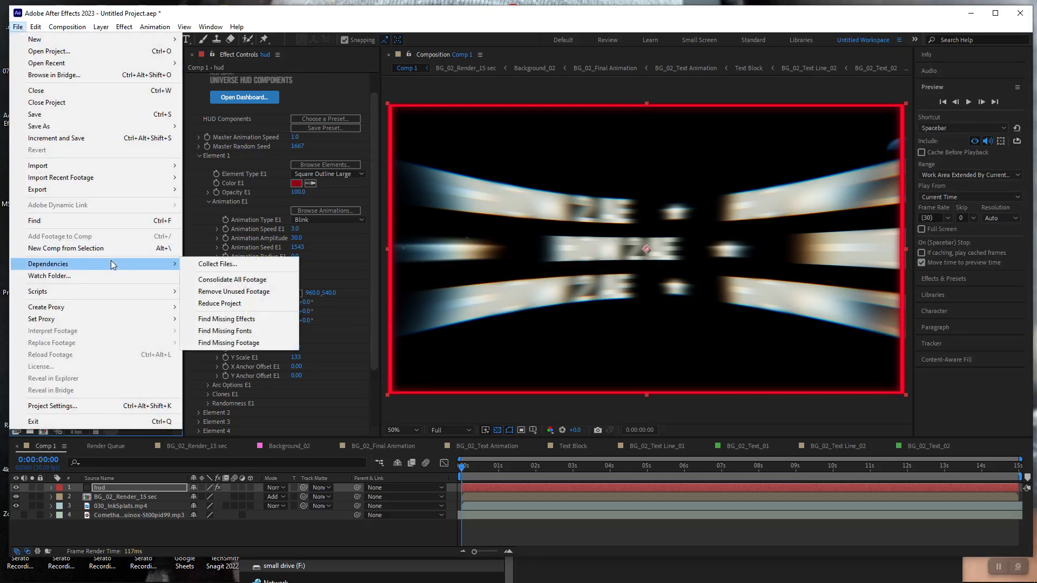
{"action": "left_click", "coordinate": [241, 292]}
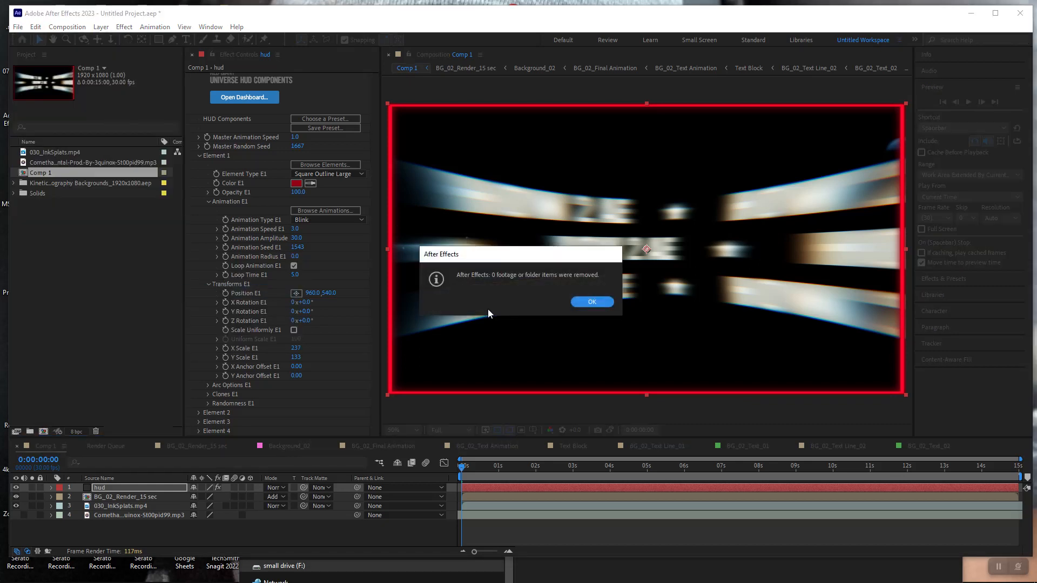
{"action": "left_click", "coordinate": [591, 303]}
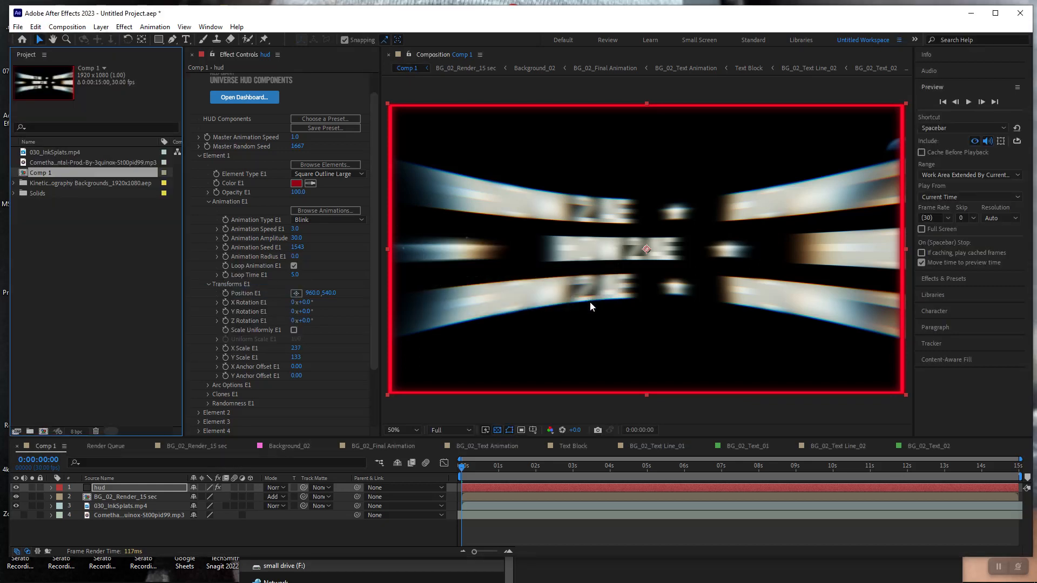
- Purge all memory and the disk cache
{"action": "left_click", "coordinate": [35, 27]}
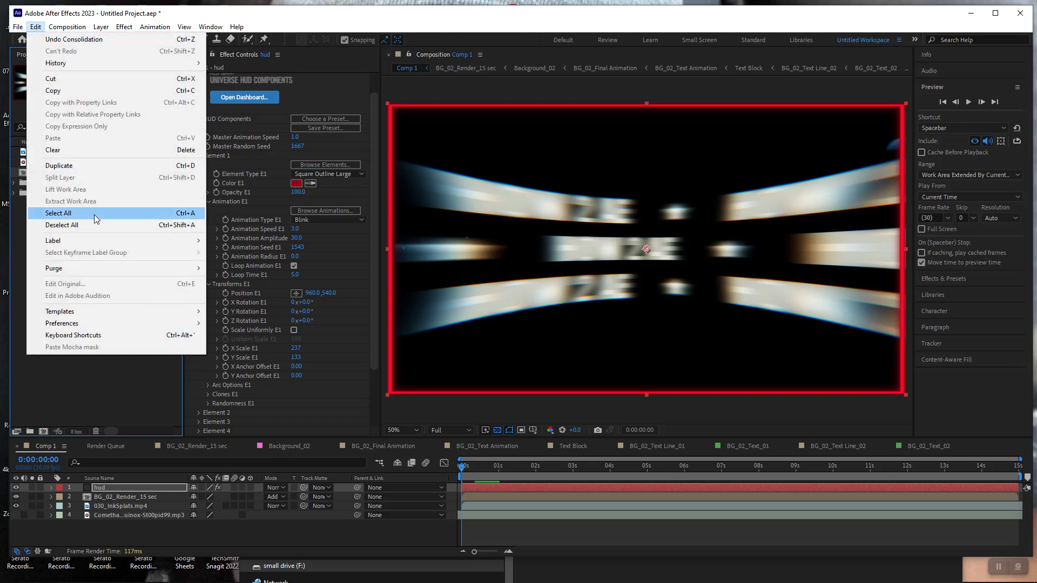
{"action": "mouse_move", "coordinate": [160, 271]}
{"action": "left_click", "coordinate": [224, 269]}
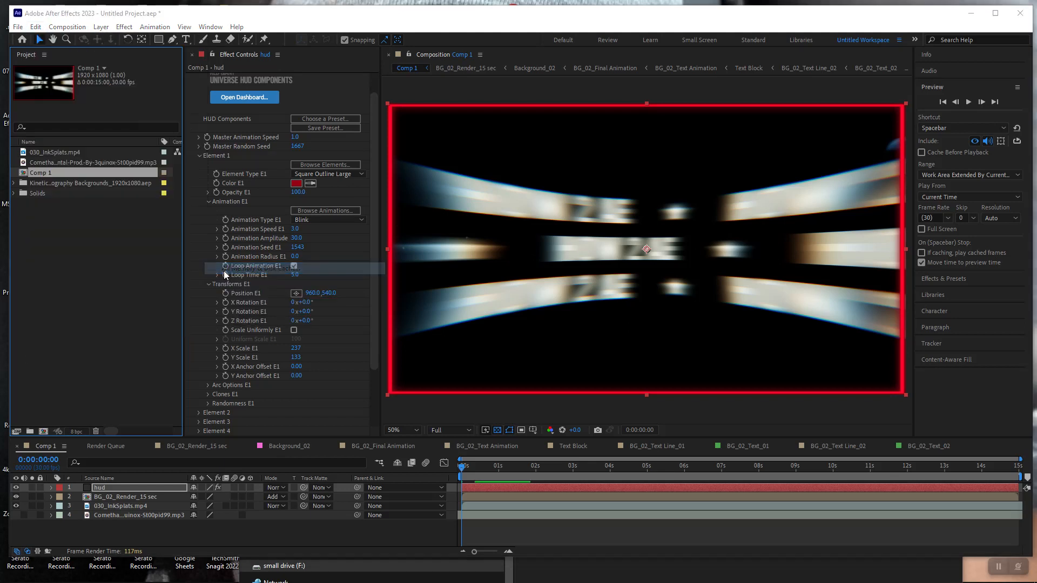
{"action": "left_click", "coordinate": [538, 319]}
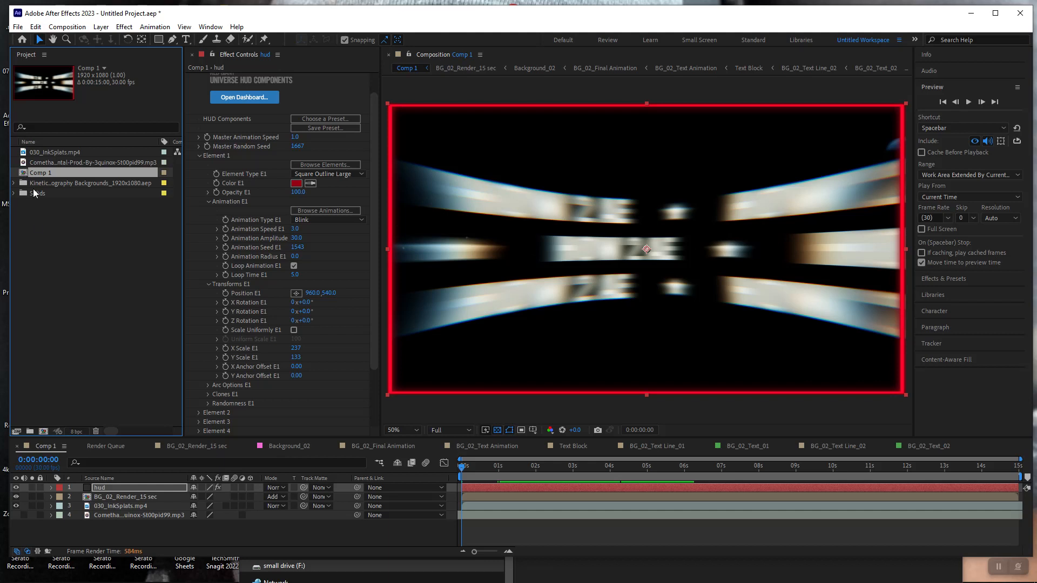
- Turn on the audio of the music layer in Comp 1, and add Comp 1 to the render queue
{"action": "left_click", "coordinate": [24, 516]}
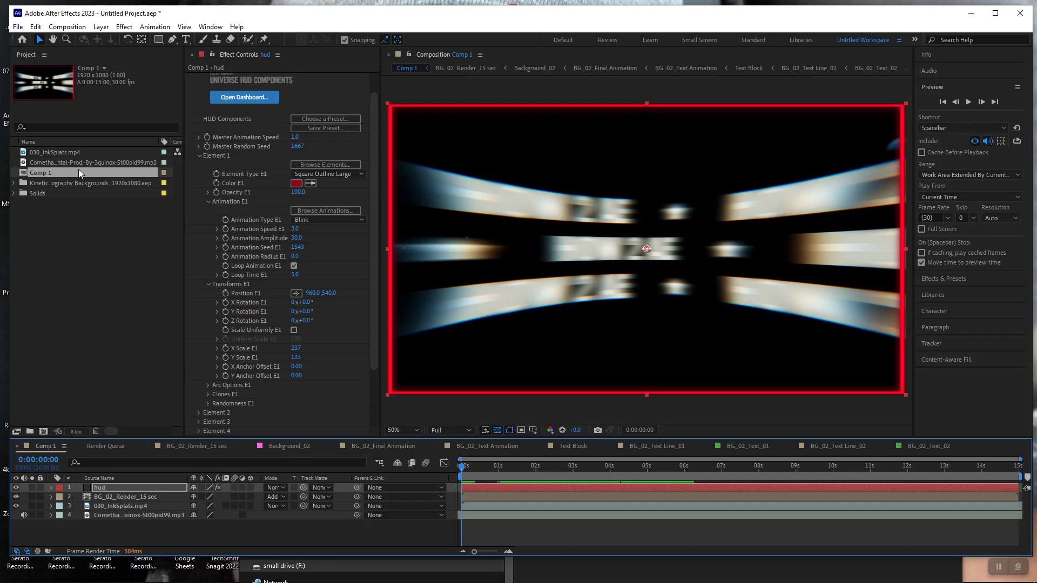
{"action": "left_click", "coordinate": [49, 174]}
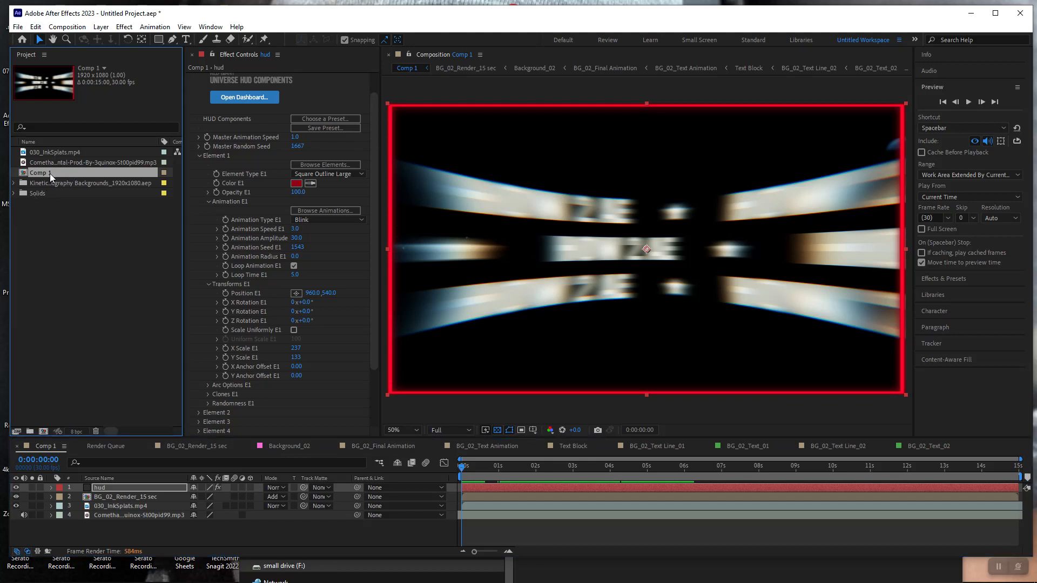
{"action": "left_click", "coordinate": [57, 27]}
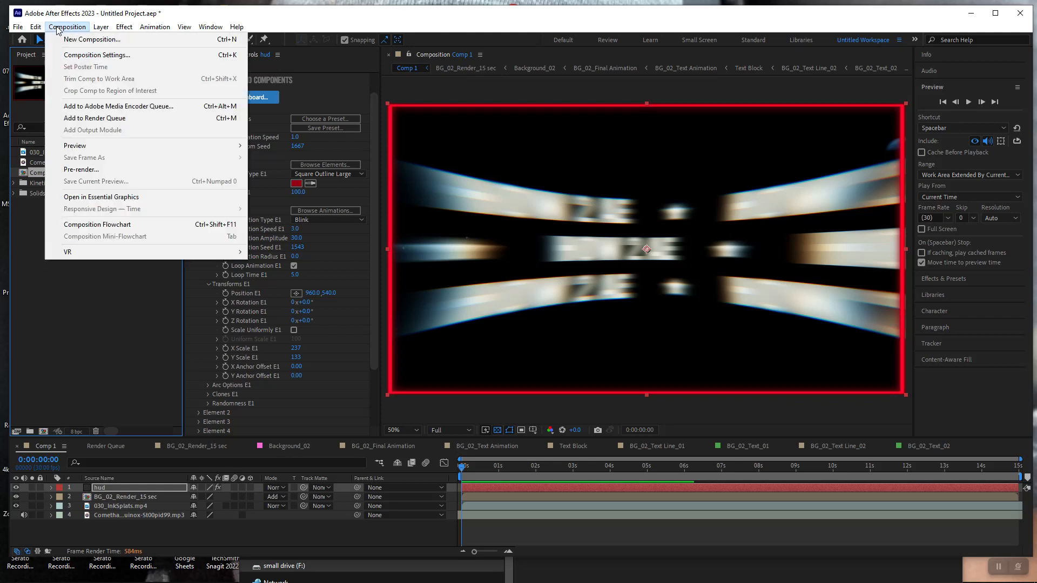
{"action": "left_click", "coordinate": [129, 121]}
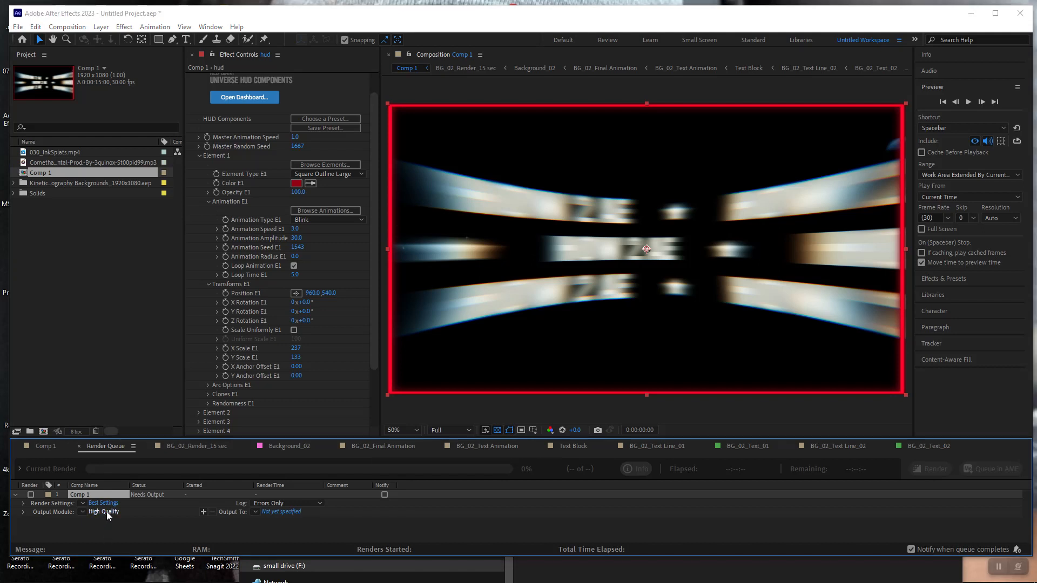
- Review the format choices and confirm QuickTime for Comp 1's output module, and view the output destination without saving a file location
{"action": "left_click", "coordinate": [106, 511]}
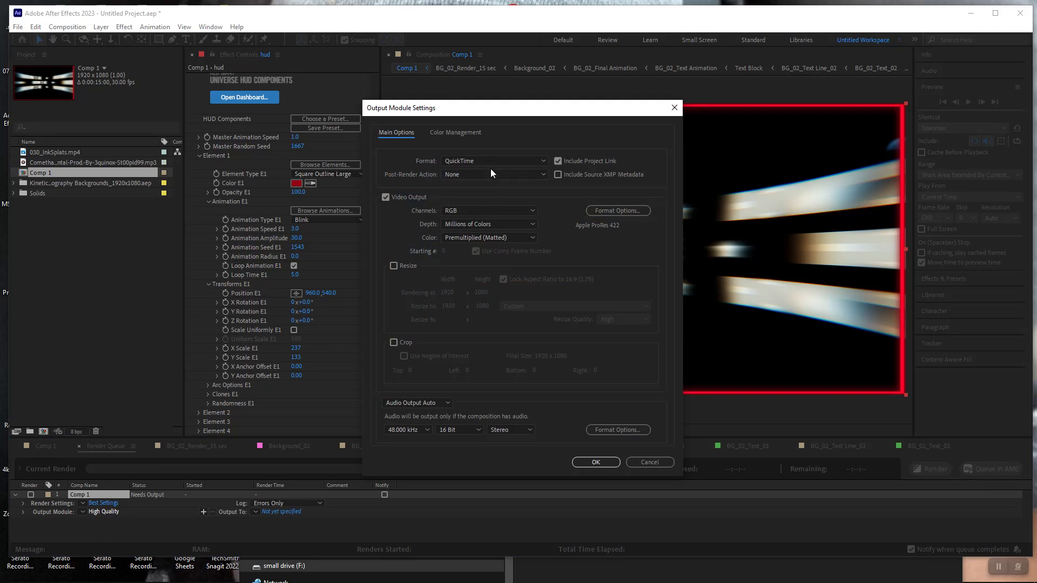
{"action": "left_click", "coordinate": [544, 161]}
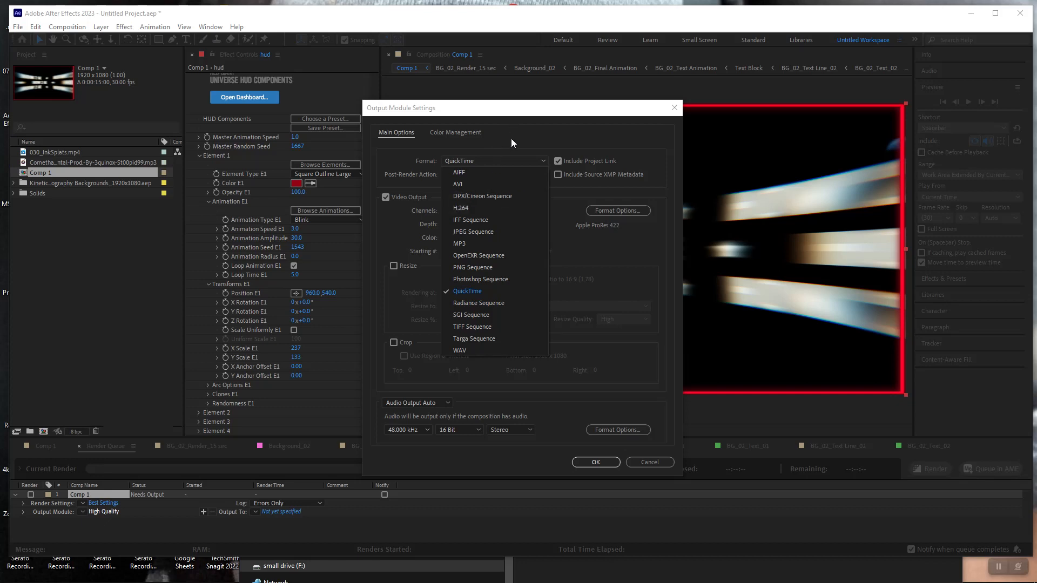
{"action": "left_click", "coordinate": [512, 118]}
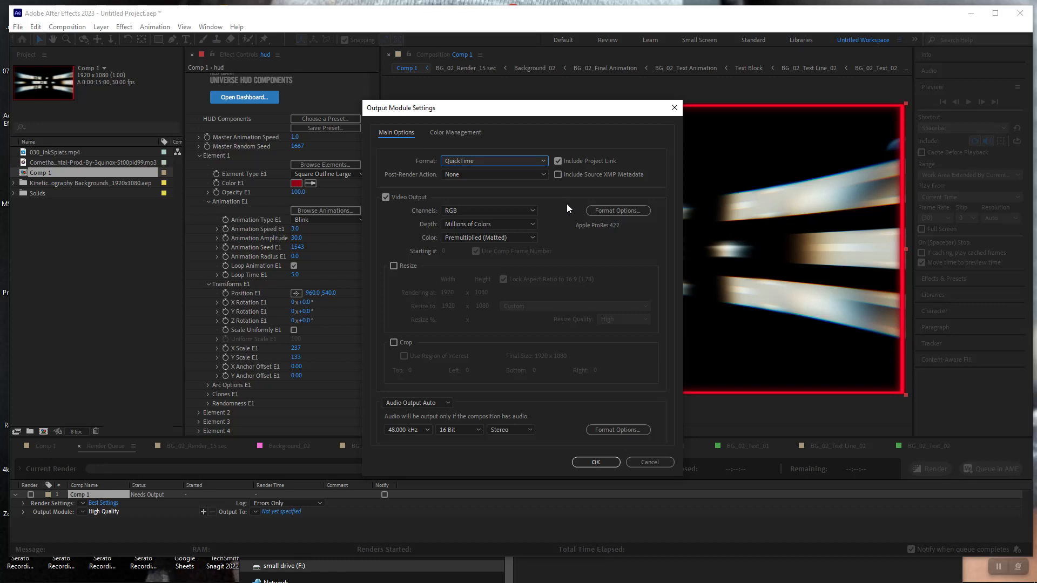
{"action": "left_click", "coordinate": [596, 463]}
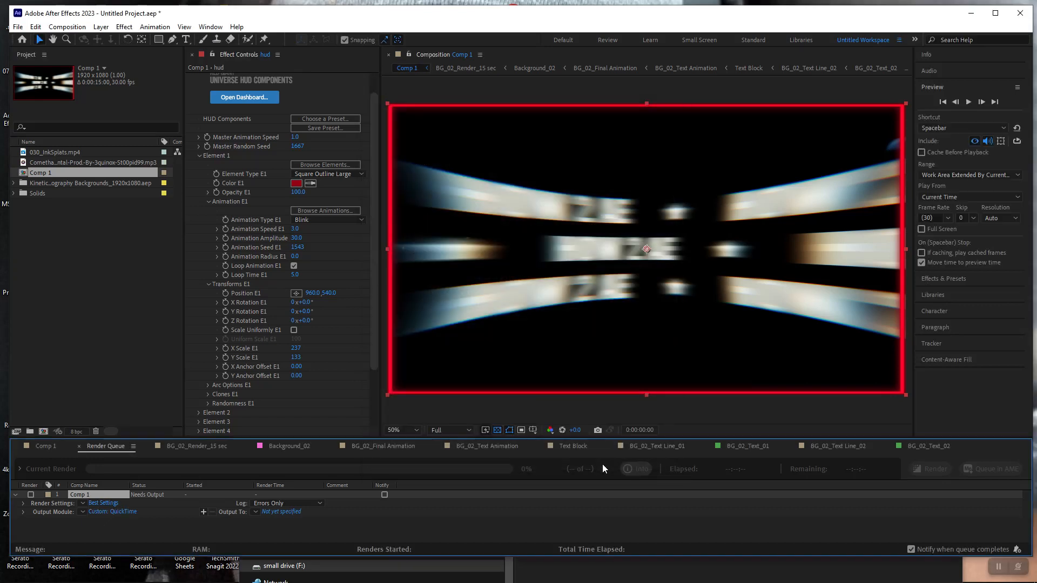
{"action": "left_click", "coordinate": [286, 512]}
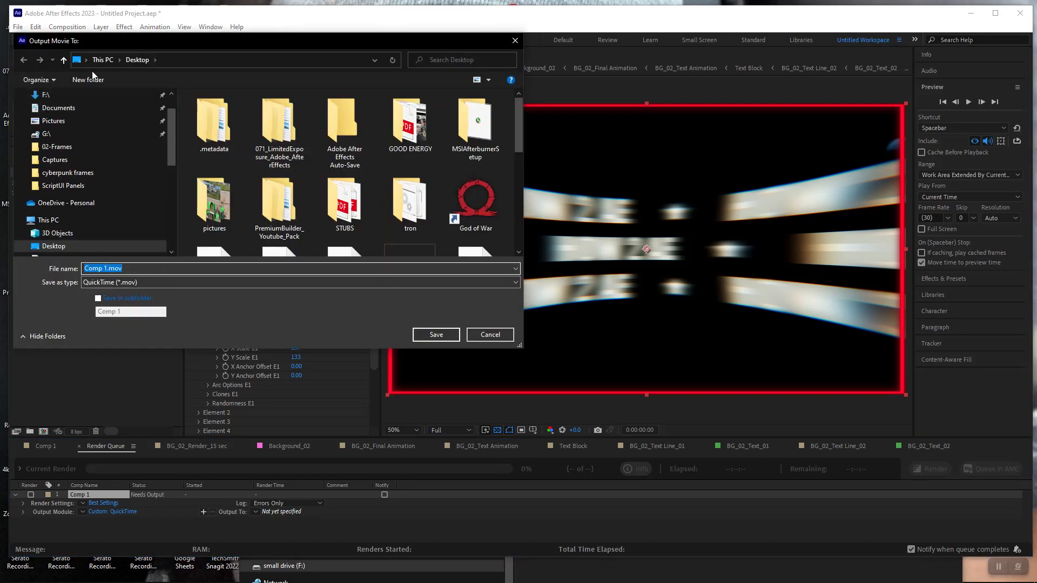
{"action": "left_click", "coordinate": [494, 336]}
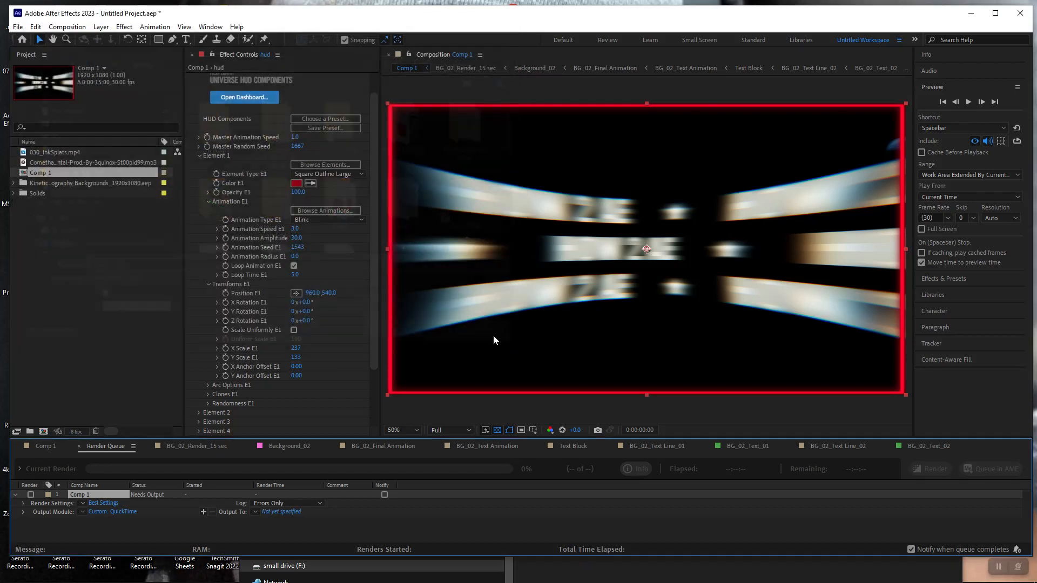